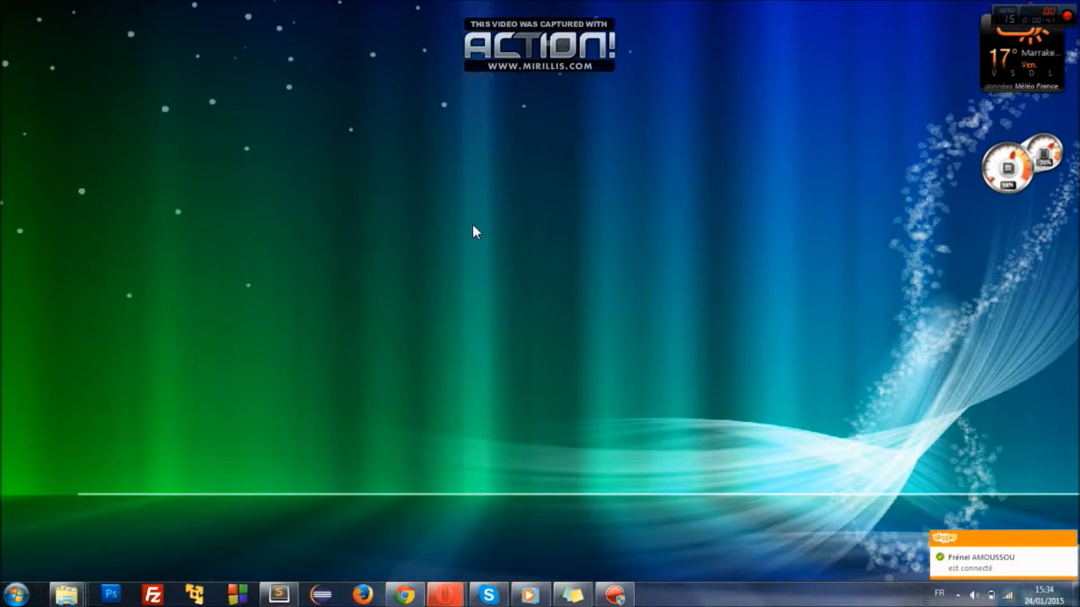
- Bring the Berges-Consulting site forward, scroll back to its top, then minimize the browser
click(410, 593)
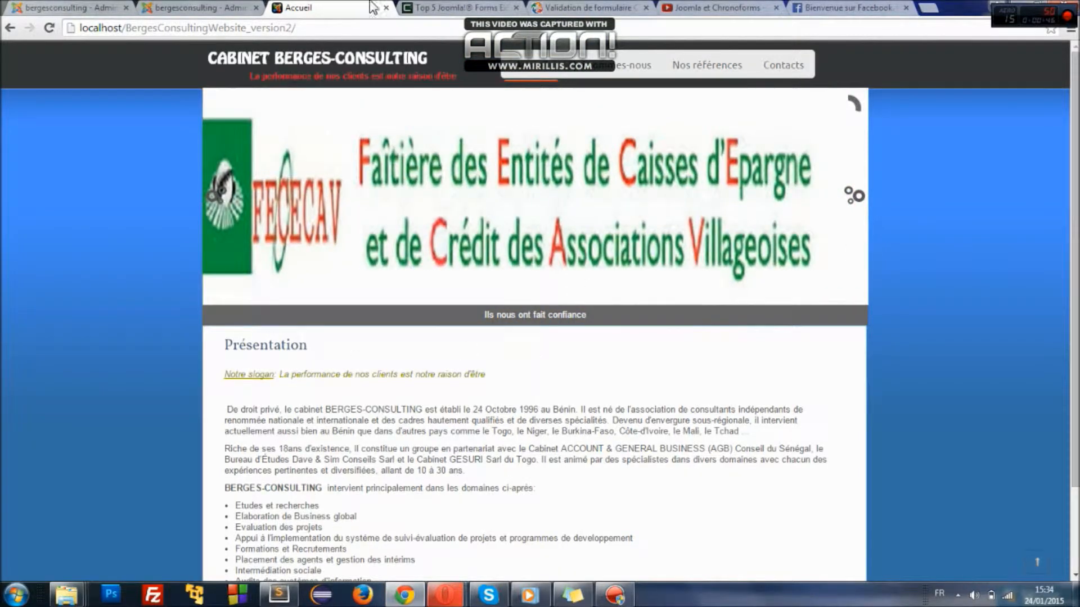
drag(1074, 360, 1077, 551)
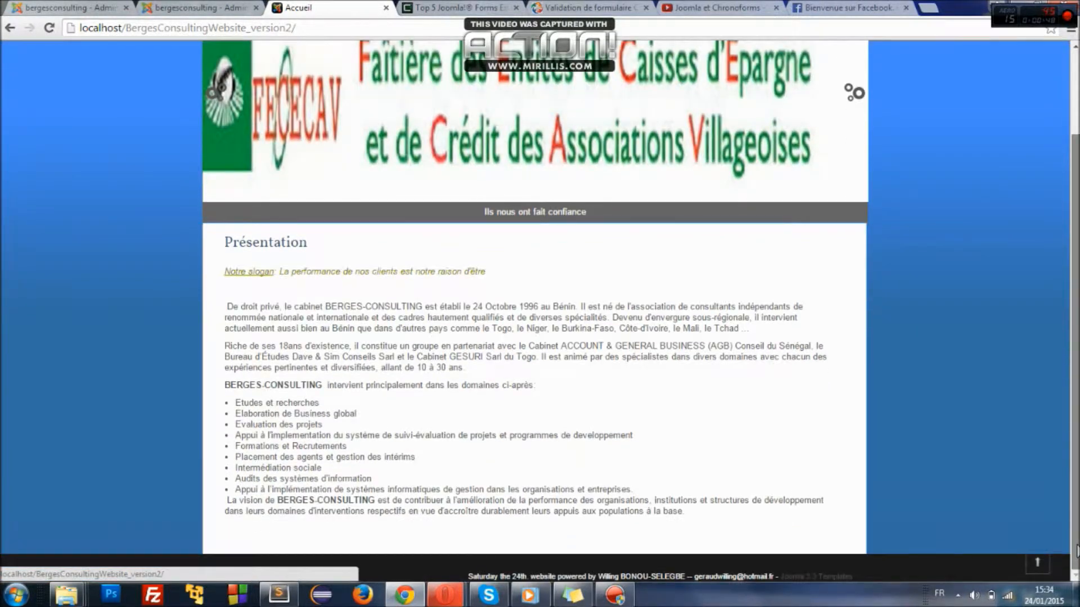
click(1037, 563)
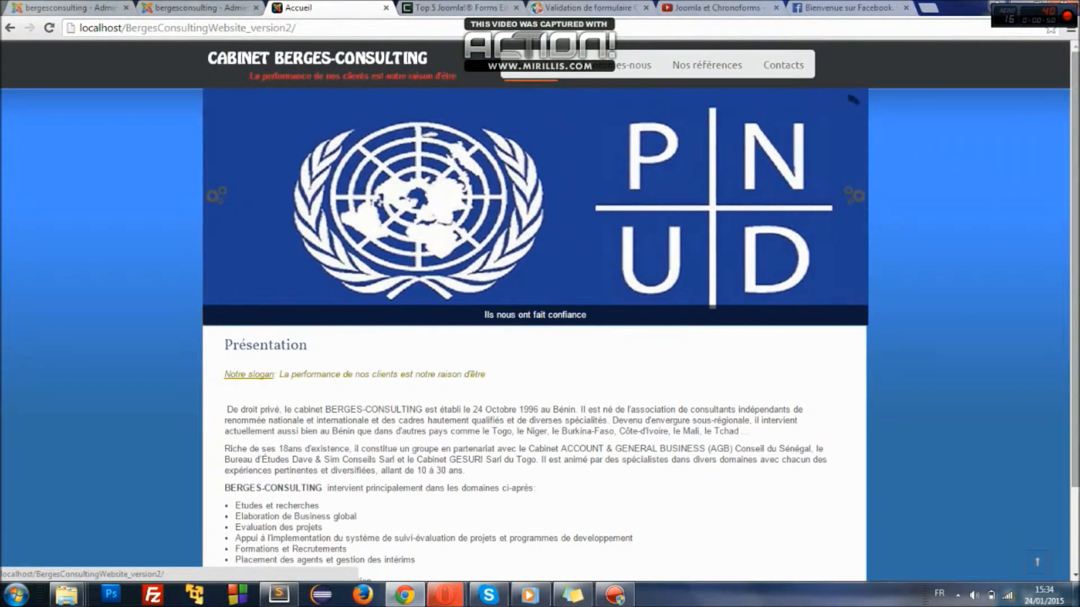
click(1023, 7)
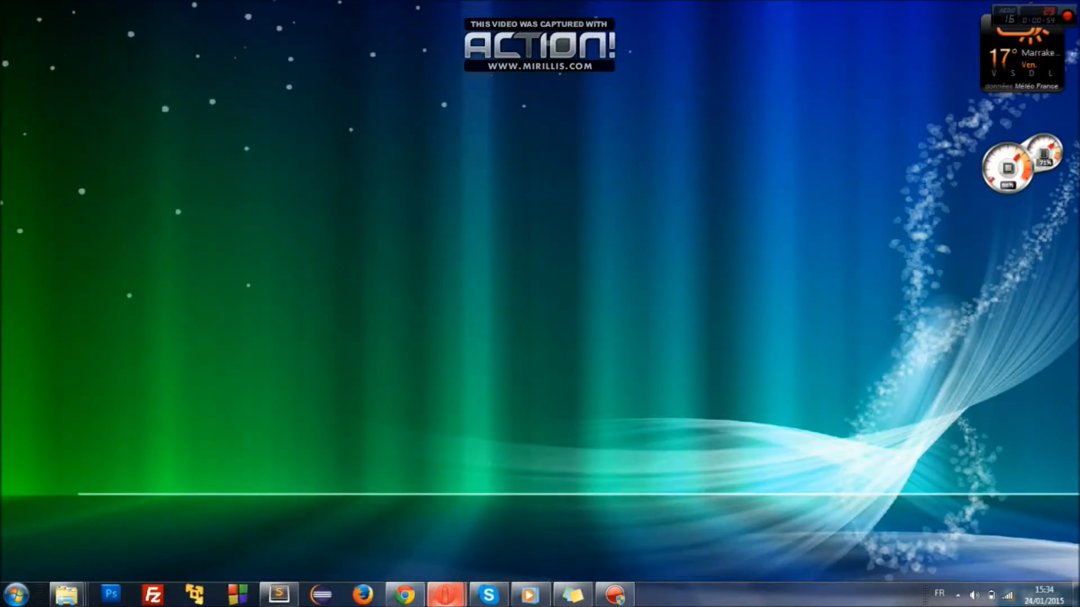
- Restore Opera on the Download Joomla! page and select its address
mouse_move(437, 597)
click(420, 528)
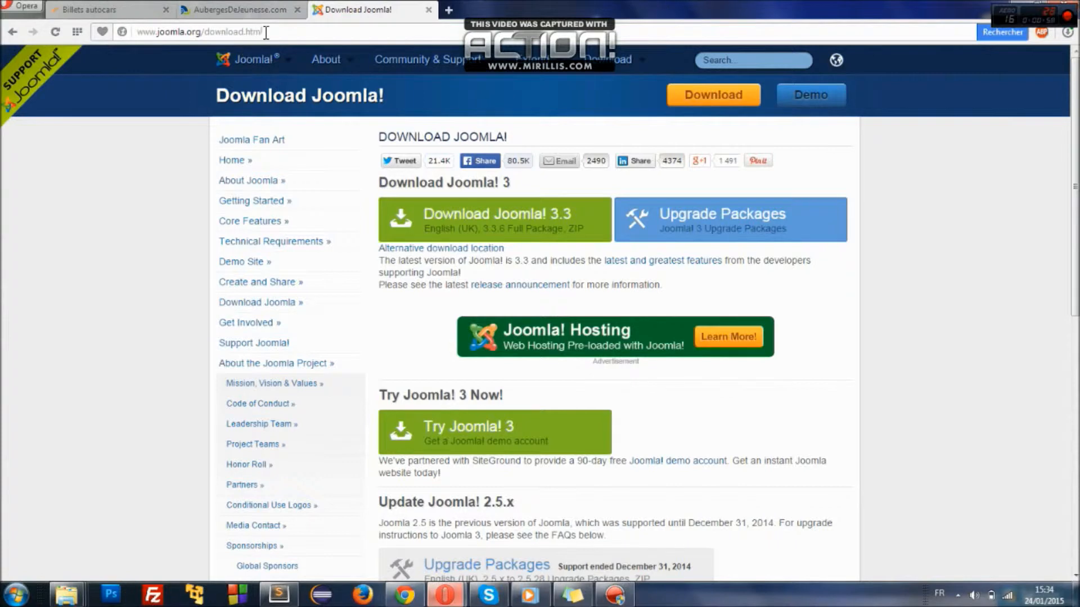
drag(282, 32, 130, 32)
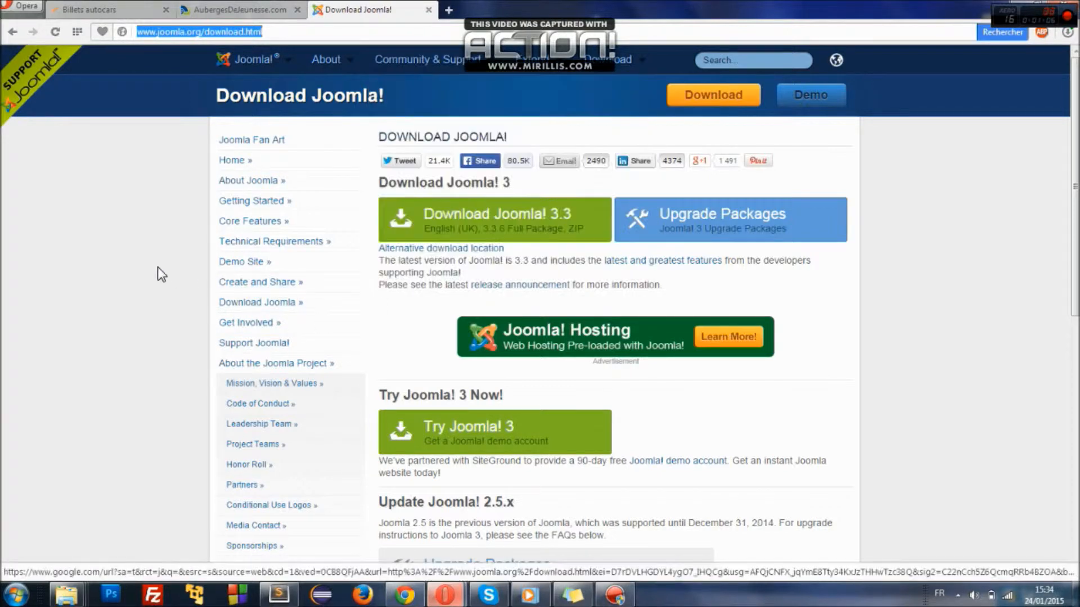
- Try saving the Joomla 3.3 full package to Téléchargements > Compressed, declining the overwrite and cancelling
click(505, 218)
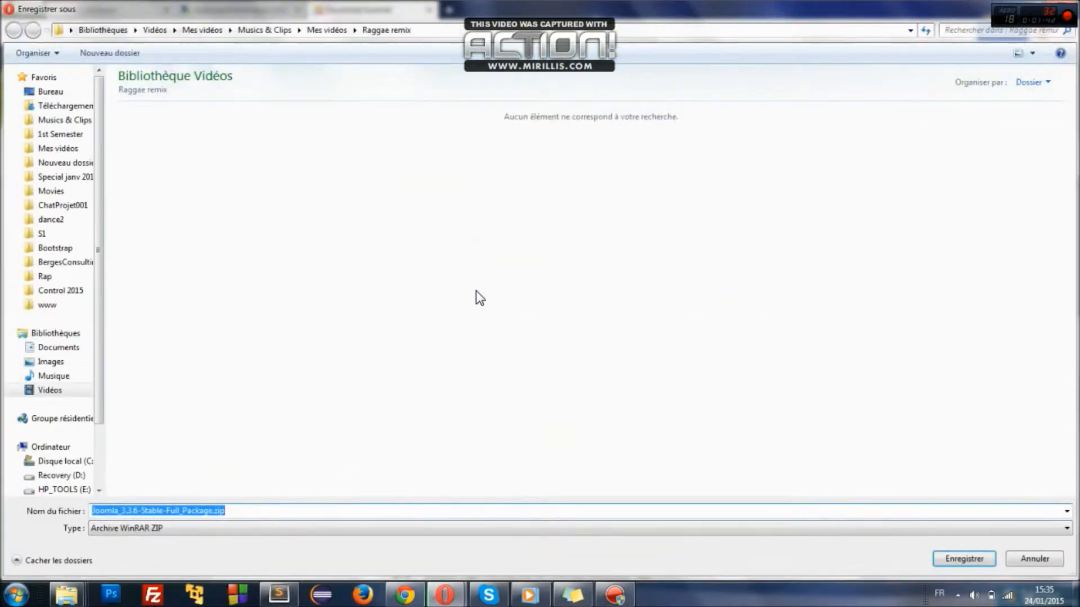
click(62, 107)
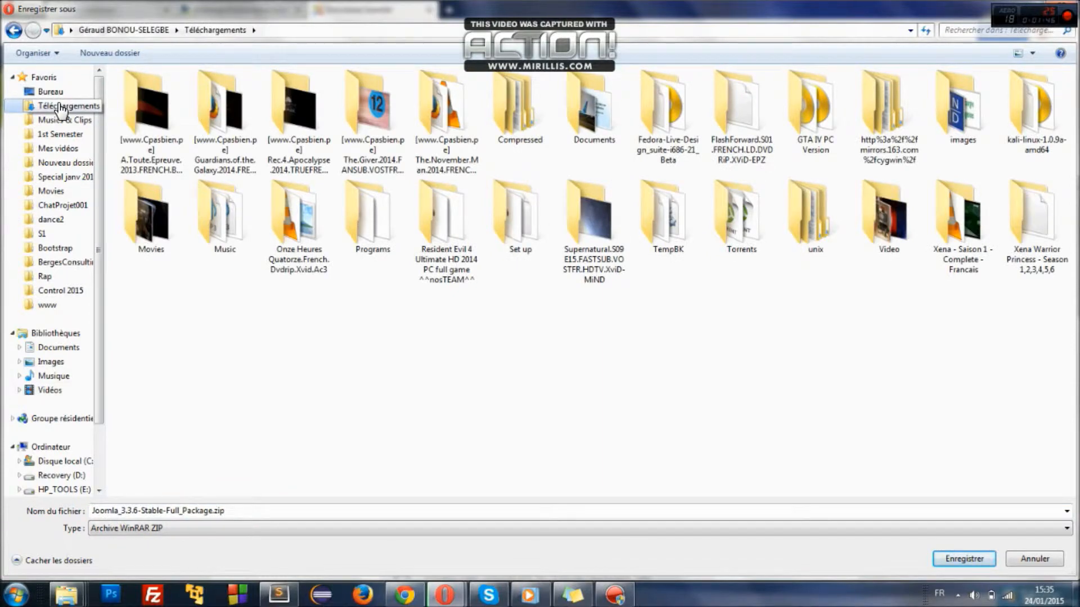
click(508, 148)
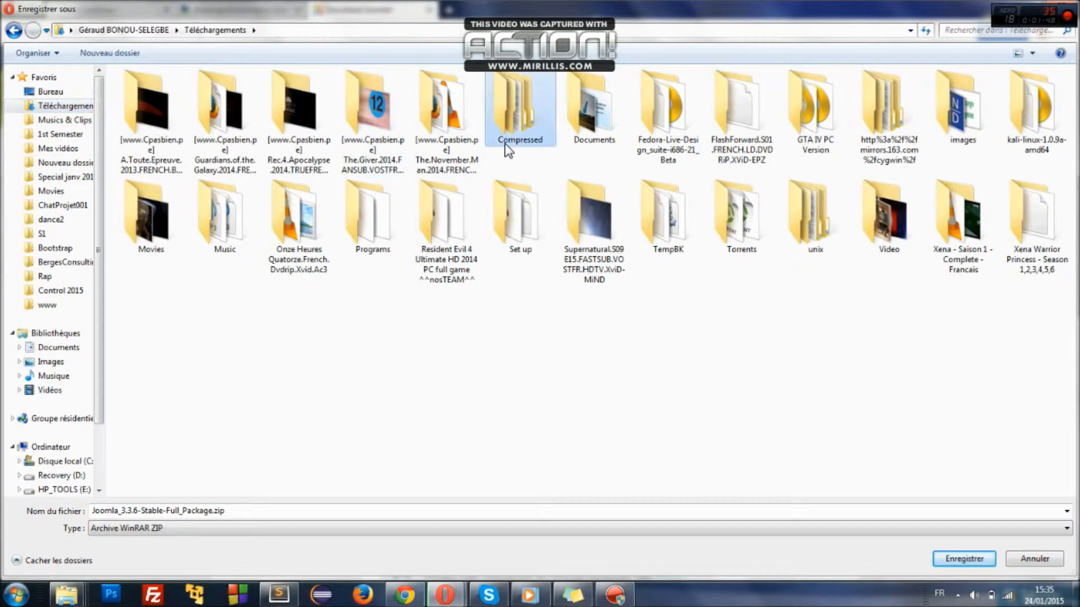
double_click(508, 147)
click(965, 558)
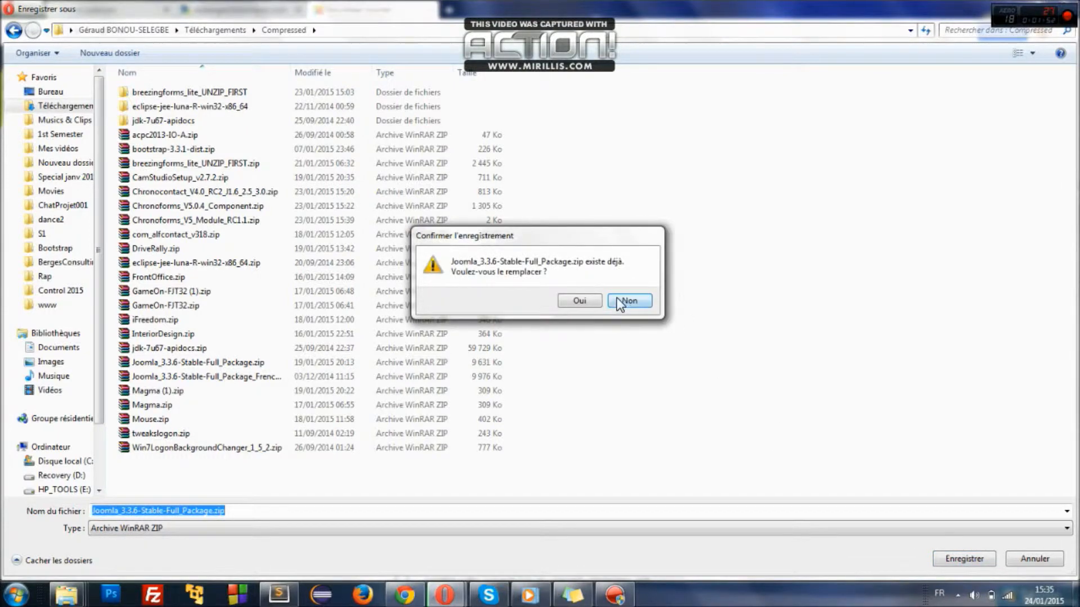
click(616, 302)
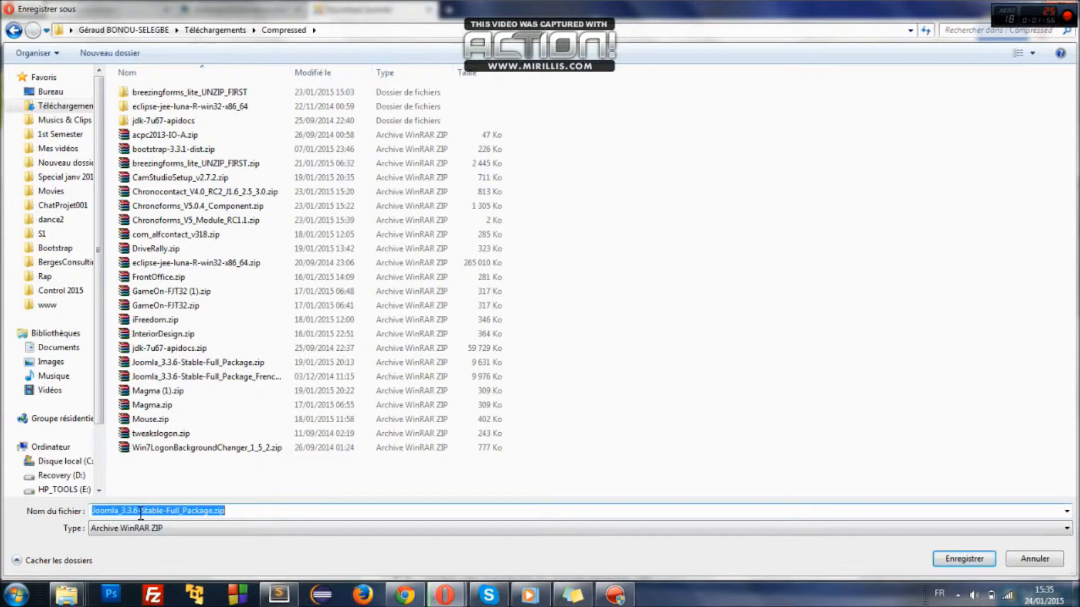
click(1059, 556)
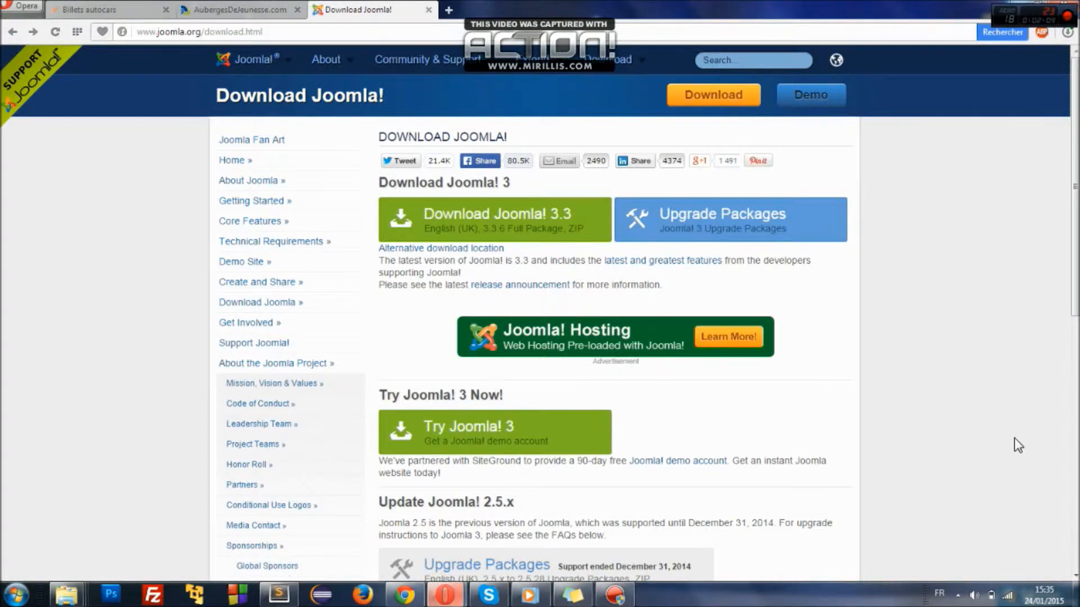
- In the www Explorer window, browse to Téléchargements > Compressed
click(1076, 596)
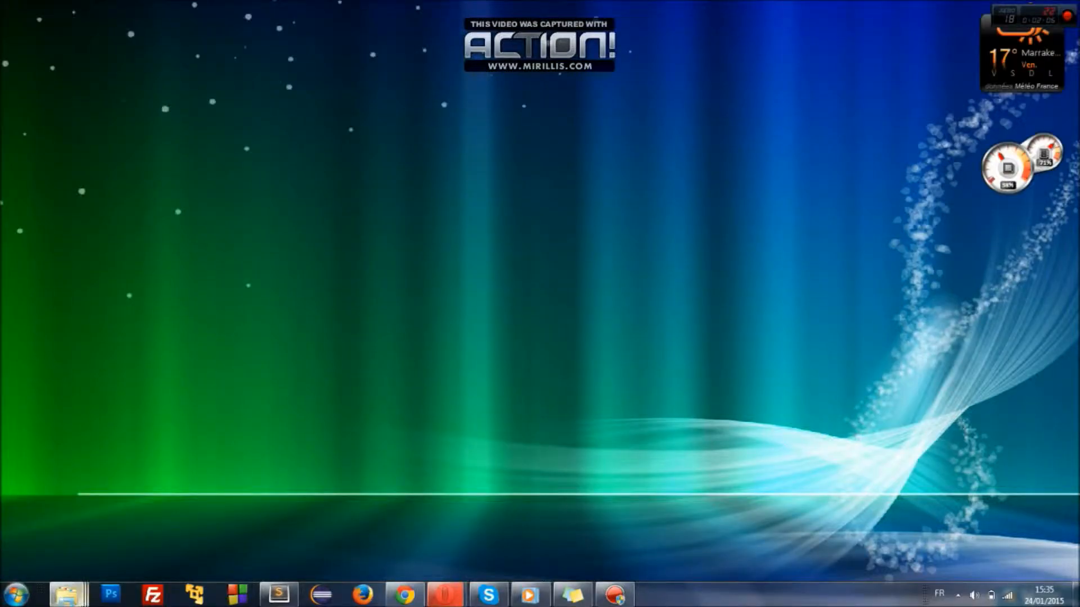
mouse_move(66, 595)
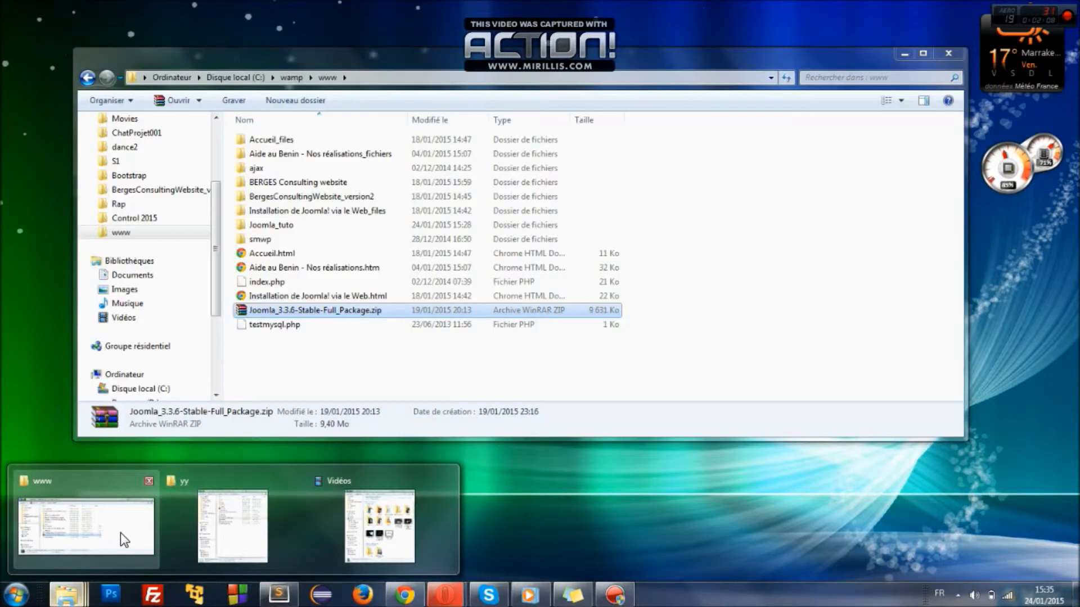
click(118, 532)
drag(213, 282, 214, 225)
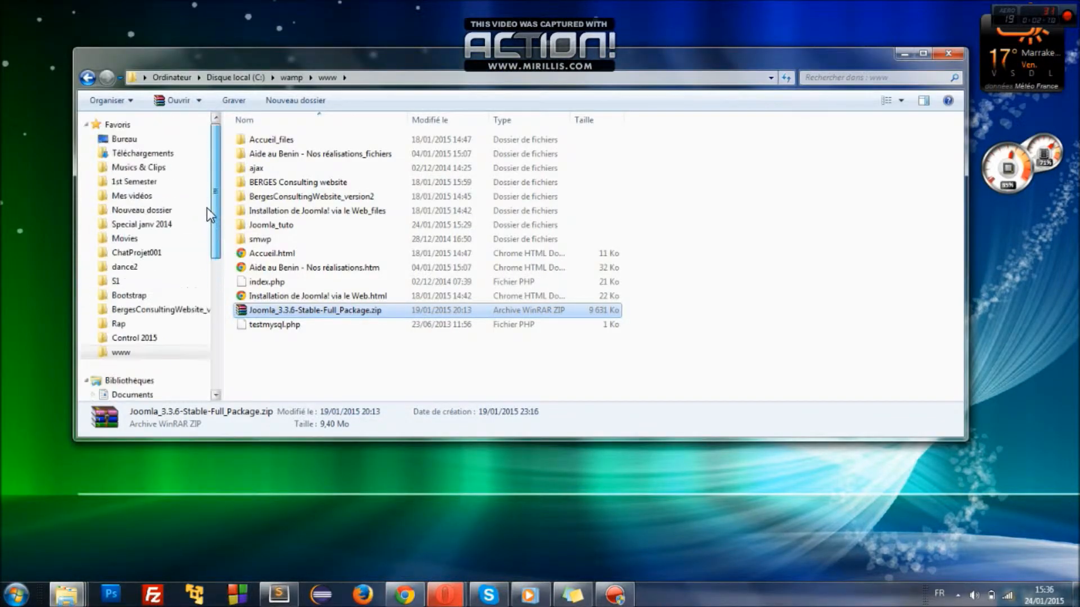
click(175, 152)
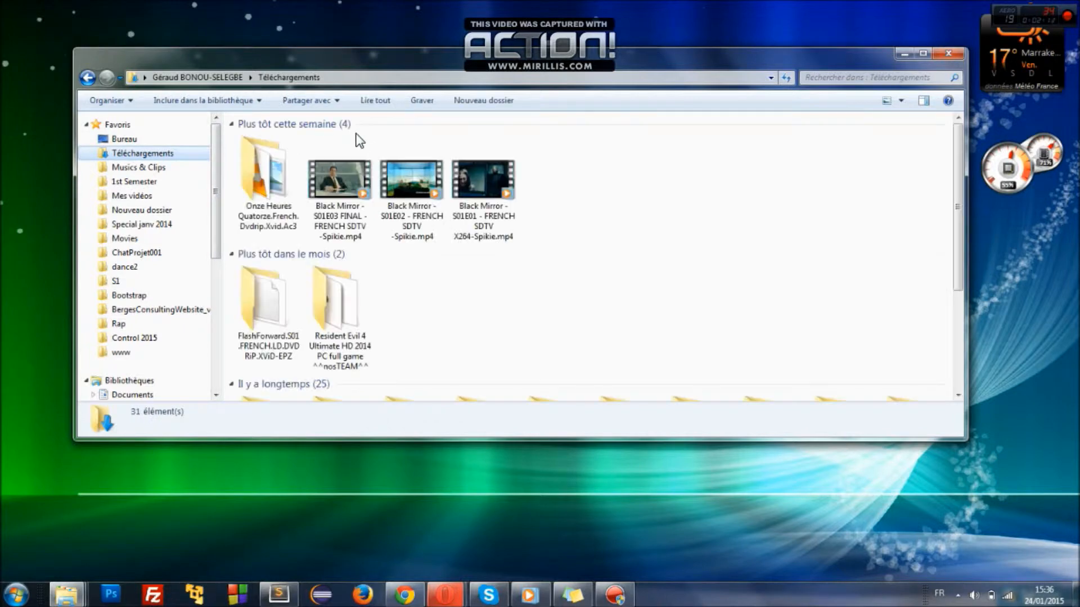
click(256, 183)
key(c)
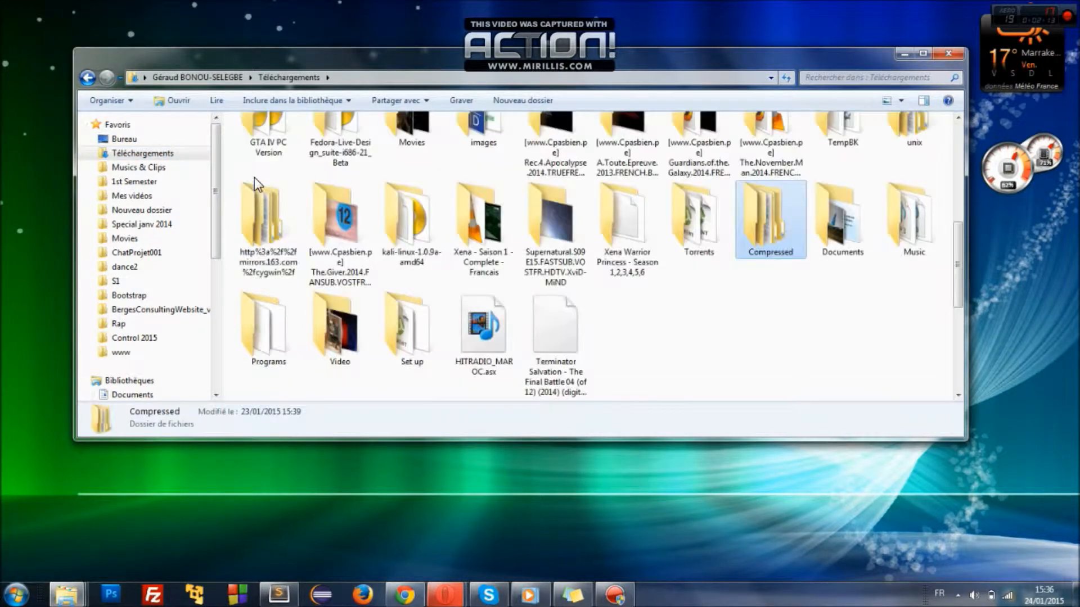
key(Return)
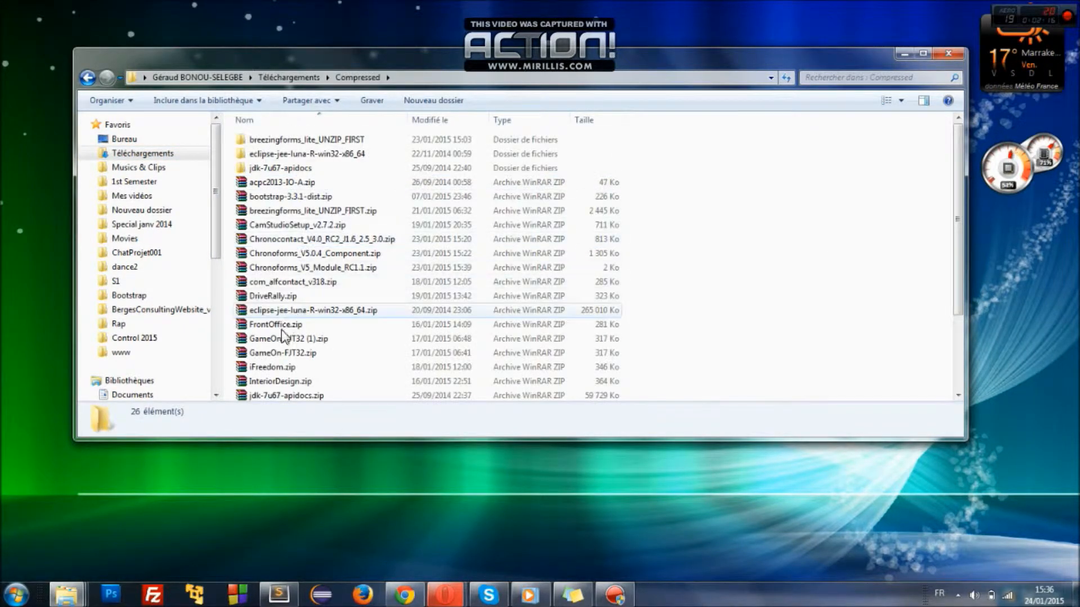
- Locate and select the Joomla_3.3.6-Stable-Full_Package.zip archive among the zip files
click(270, 352)
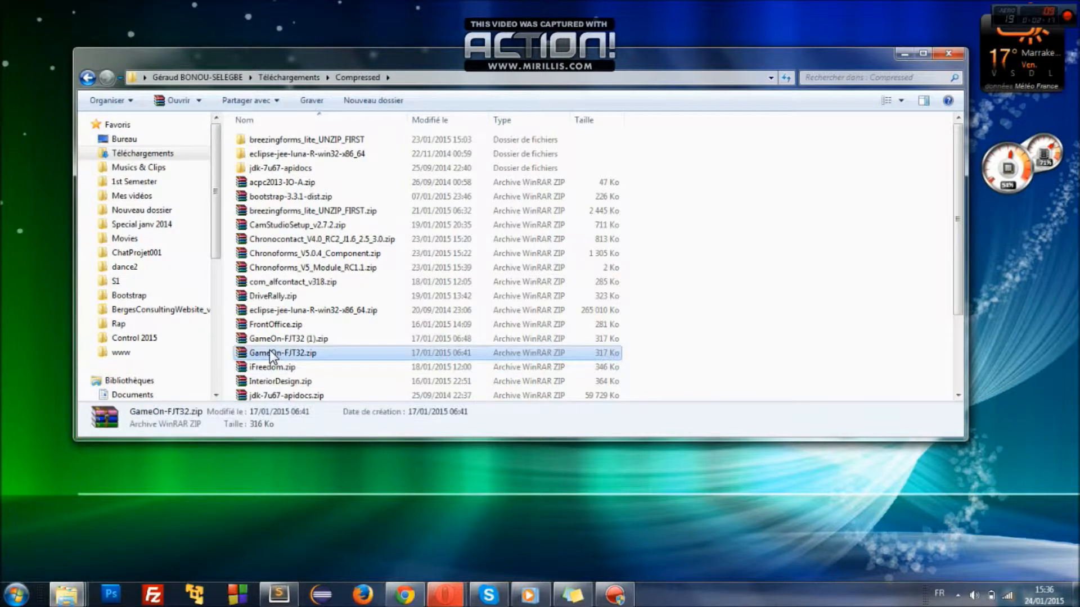
key(Down)
key(Down)
key(Down)
key(Down)
key(Down)
key(Down)
key(Down)
key(Down)
key(Down)
key(Down)
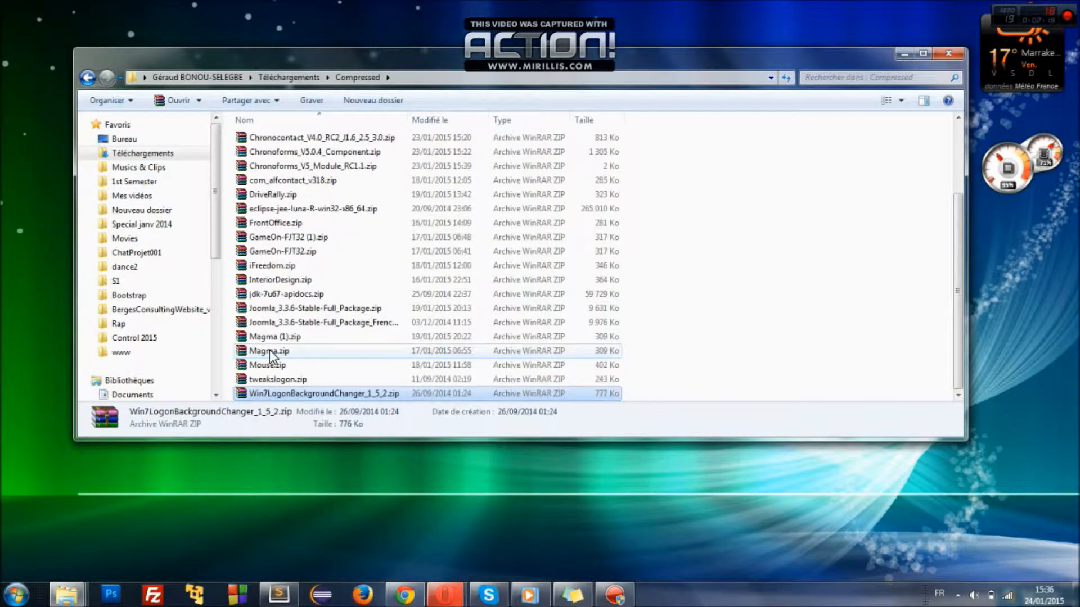
click(271, 309)
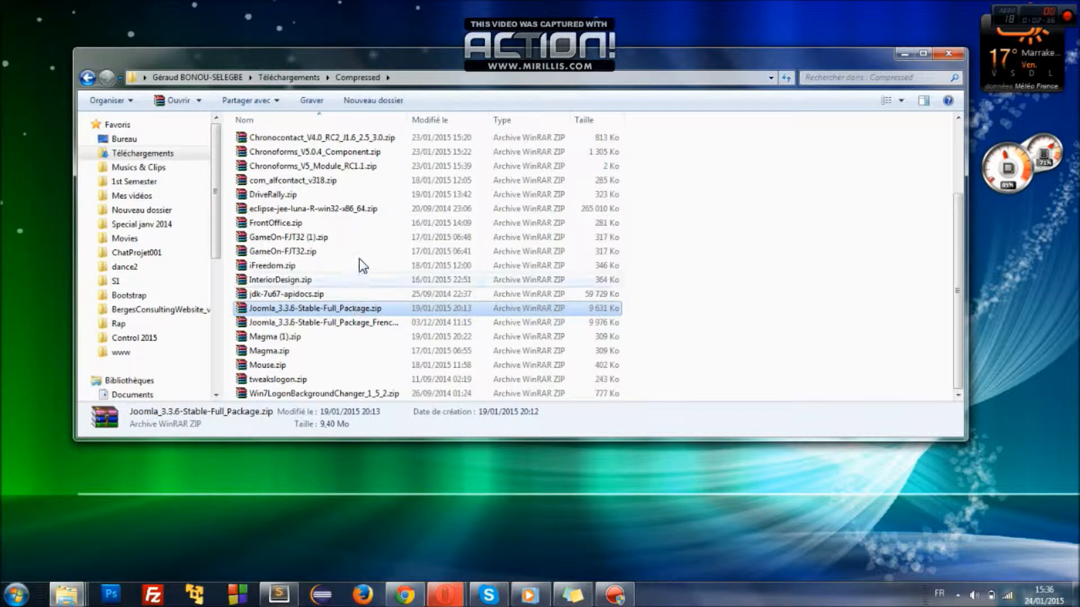
click(339, 295)
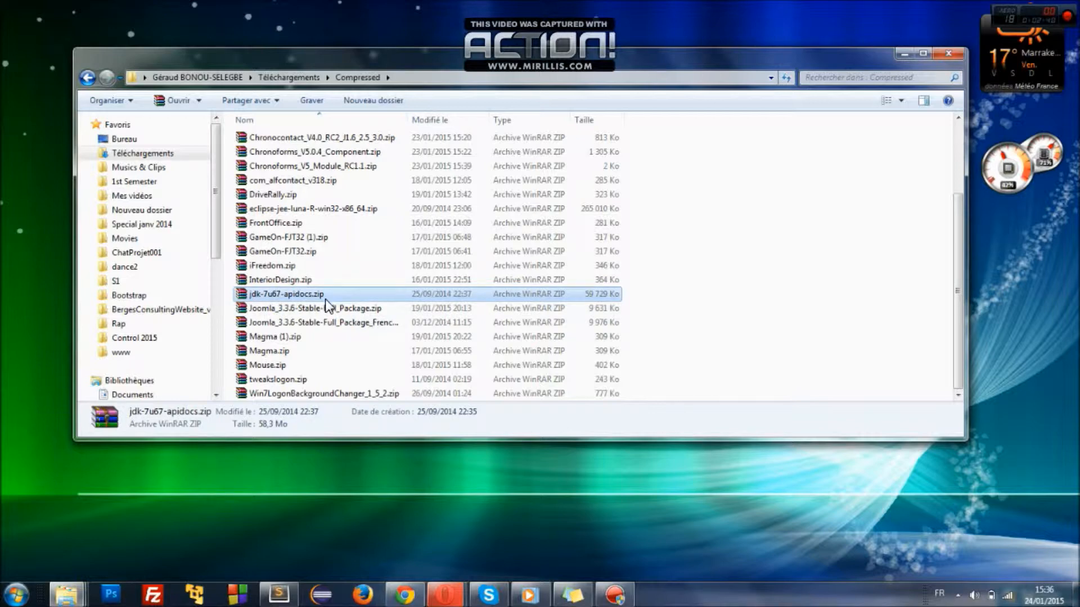
click(316, 309)
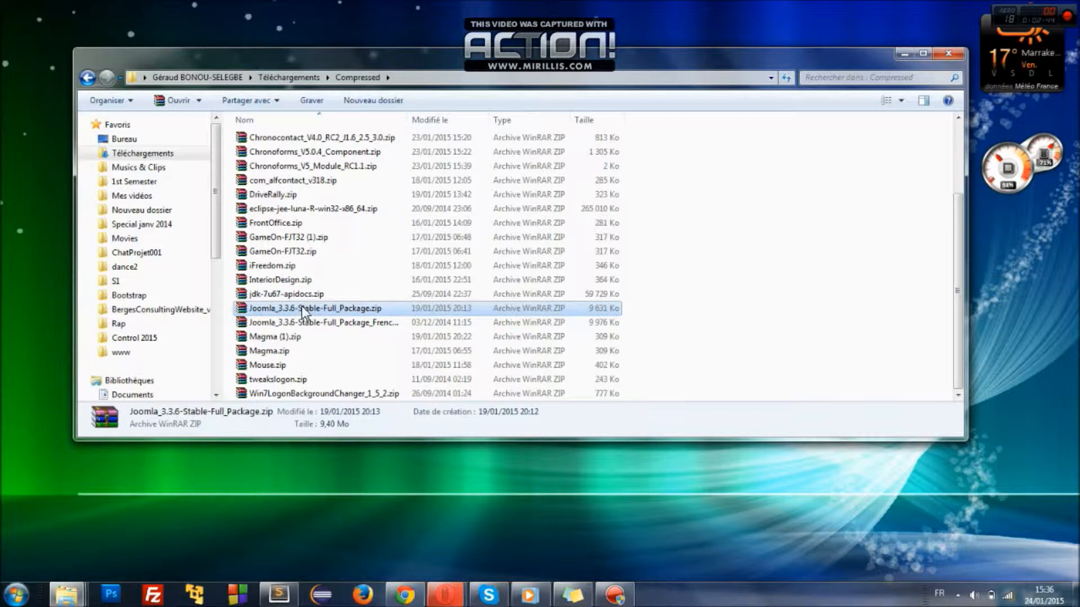
- Launch WampServer from the Start search, allowing it to make changes
click(4, 598)
text(wamp)
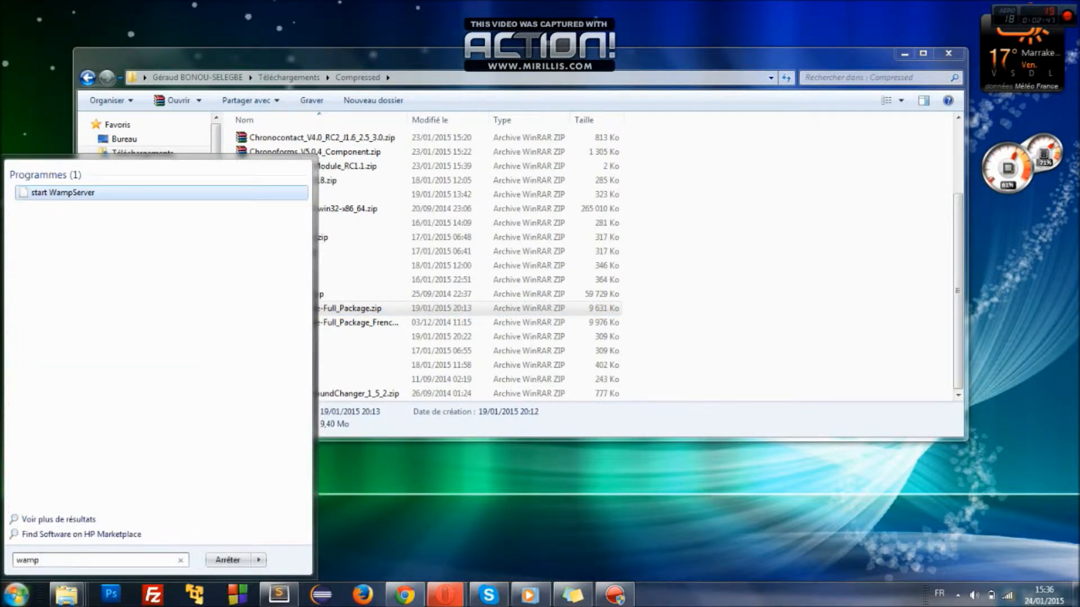
key(Return)
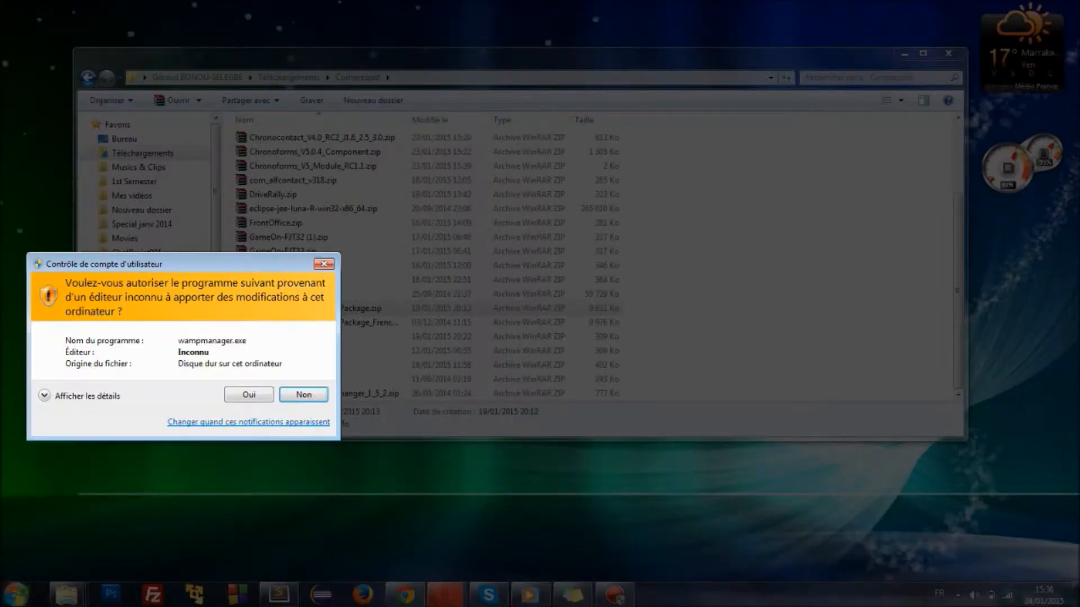
click(253, 394)
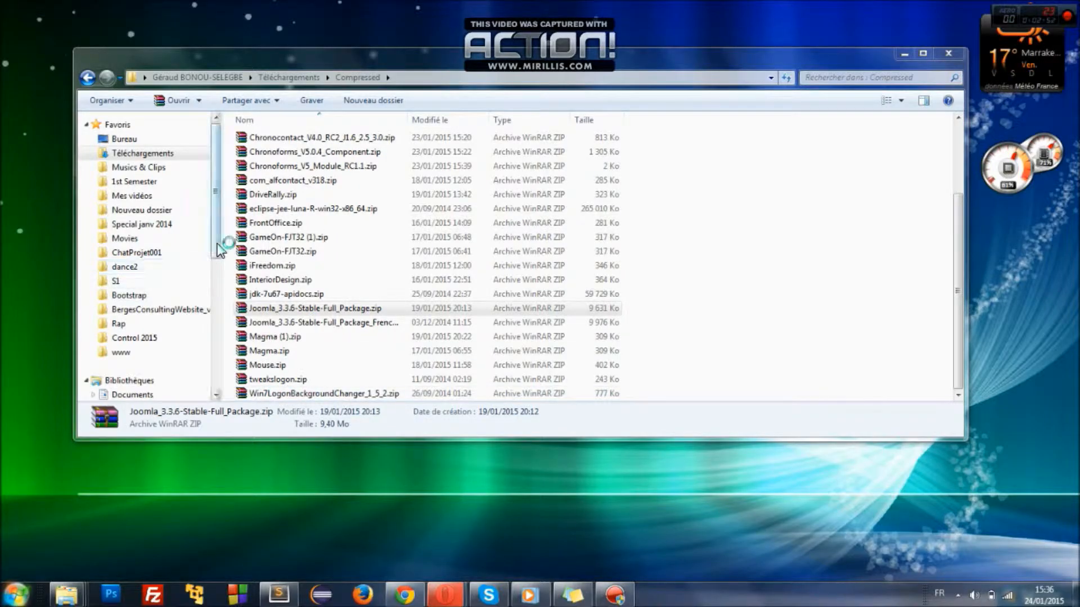
- Navigate Explorer to the C:\wamp\www folder
drag(217, 249, 214, 276)
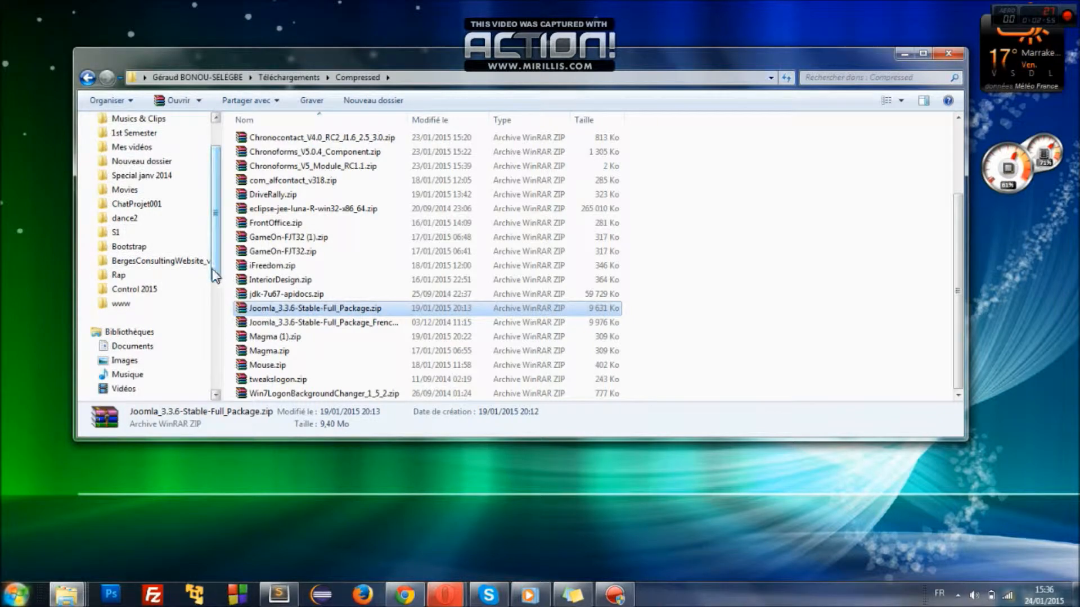
click(136, 303)
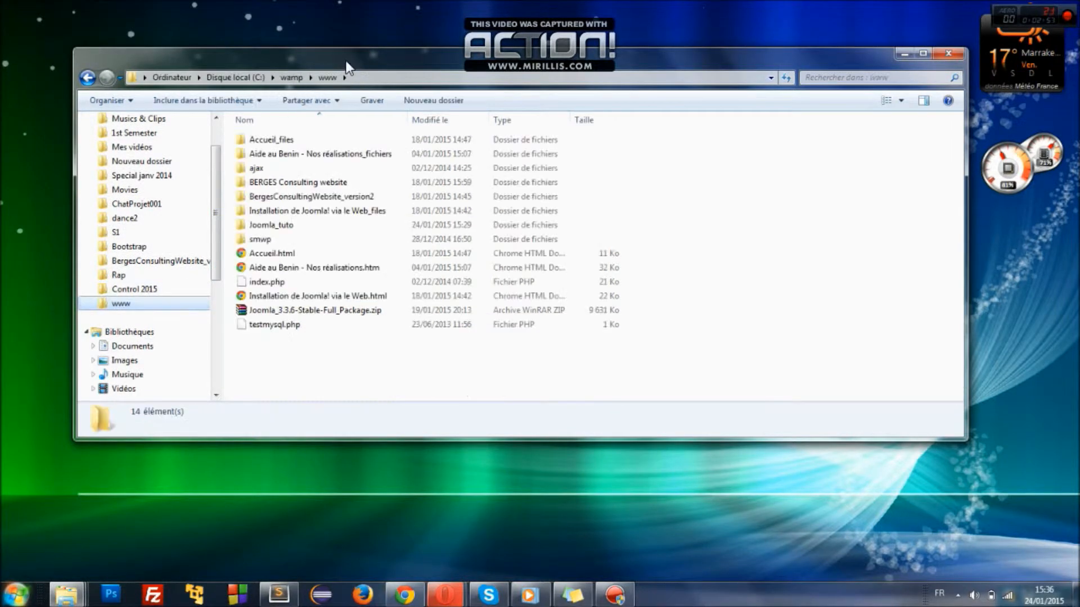
click(238, 76)
double_click(264, 395)
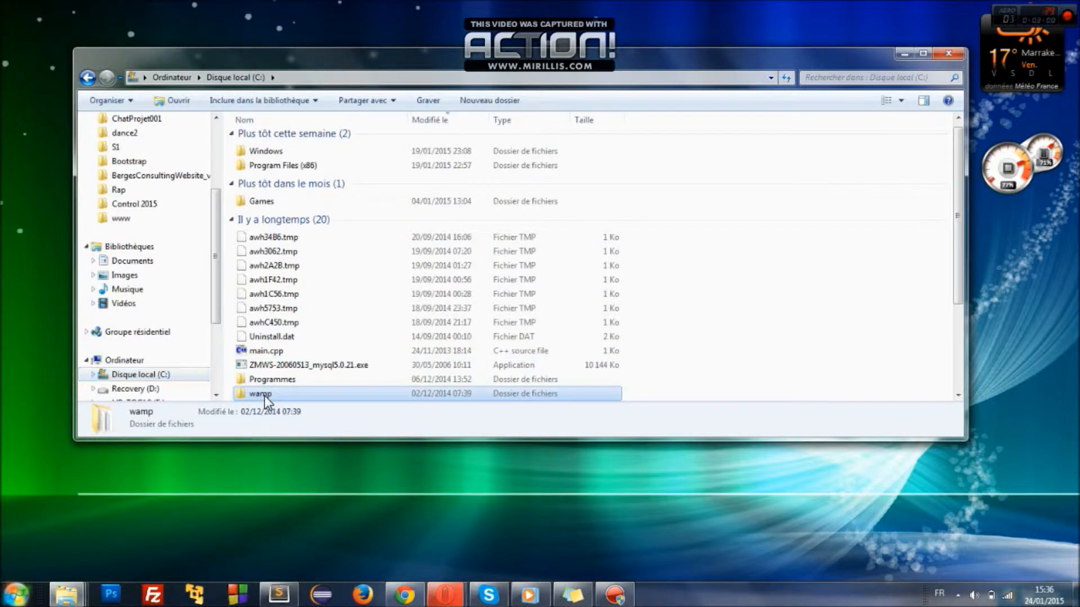
double_click(264, 268)
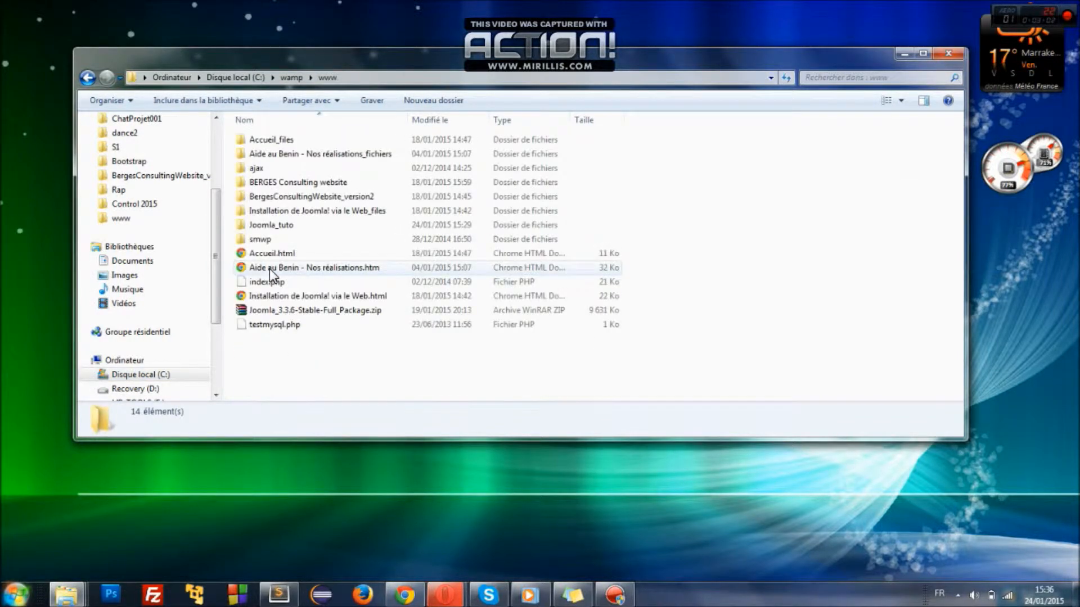
- Extract the Joomla package in WinRAR to C:\wamp\www\Joomla_tuto
double_click(304, 310)
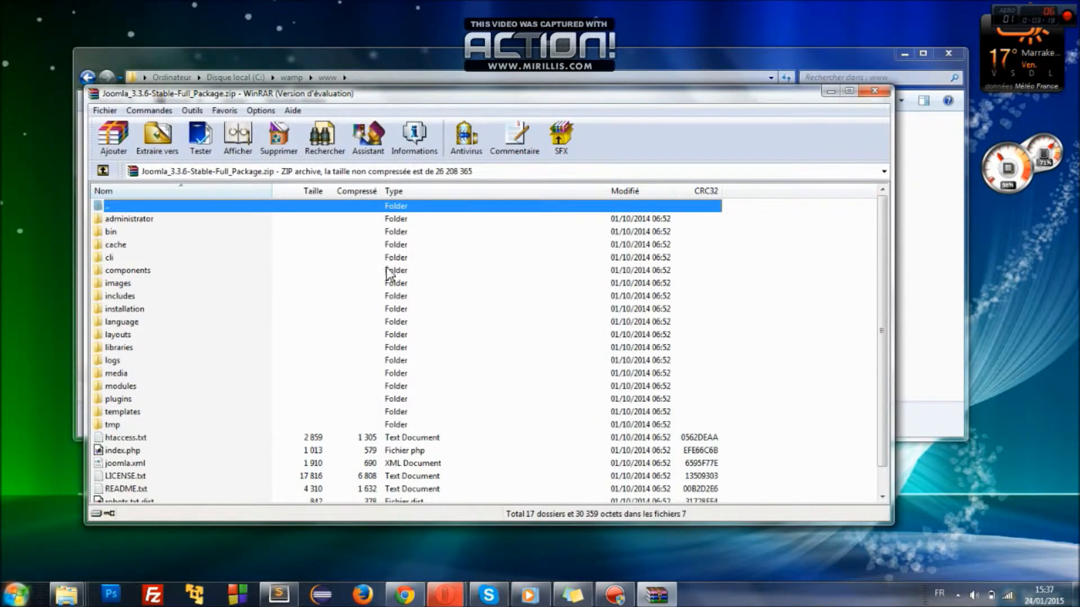
key(Escape)
click(158, 138)
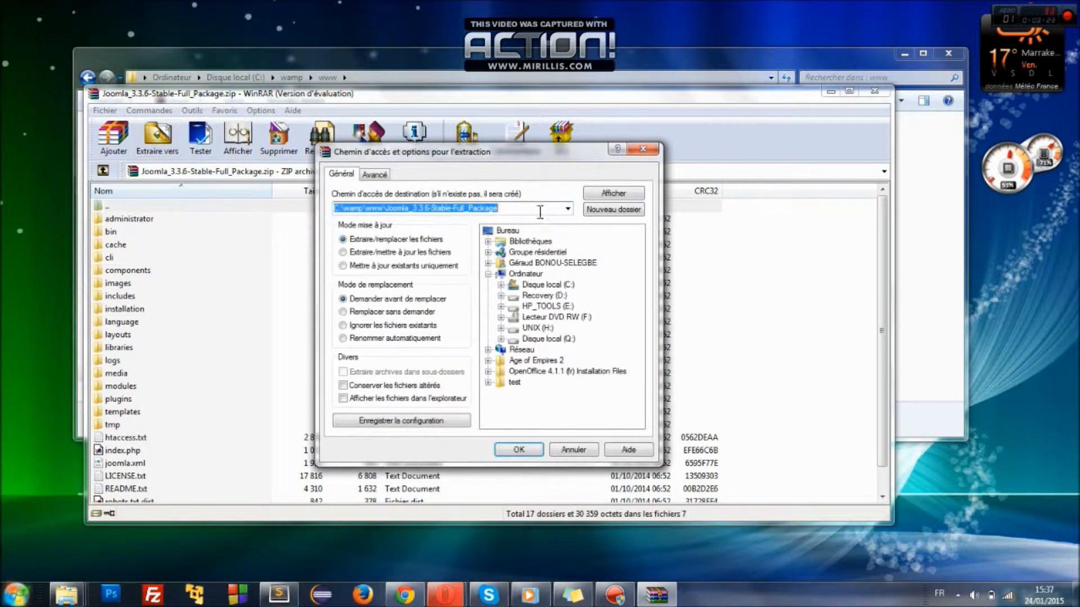
click(516, 209)
key(BackSpace)
key(BackSpace)
key(BackSpace)
key(BackSpace)
key(BackSpace)
key(BackSpace)
key(BackSpace)
key(BackSpace)
key(BackSpace)
key(BackSpace)
key(BackSpace)
key(BackSpace)
key(BackSpace)
key(BackSpace)
key(BackSpace)
key(BackSpace)
key(BackSpace)
key(BackSpace)
key(BackSpace)
key(BackSpace)
key(BackSpace)
key(BackSpace)
key(BackSpace)
key(BackSpace)
key(BackSpace)
text(tuto)
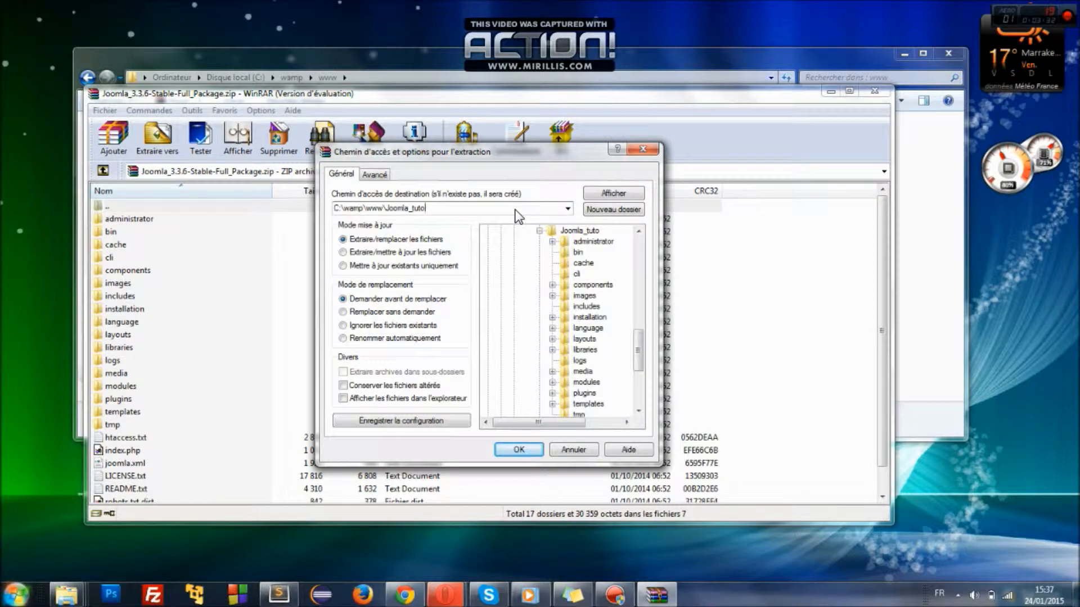
key(Return)
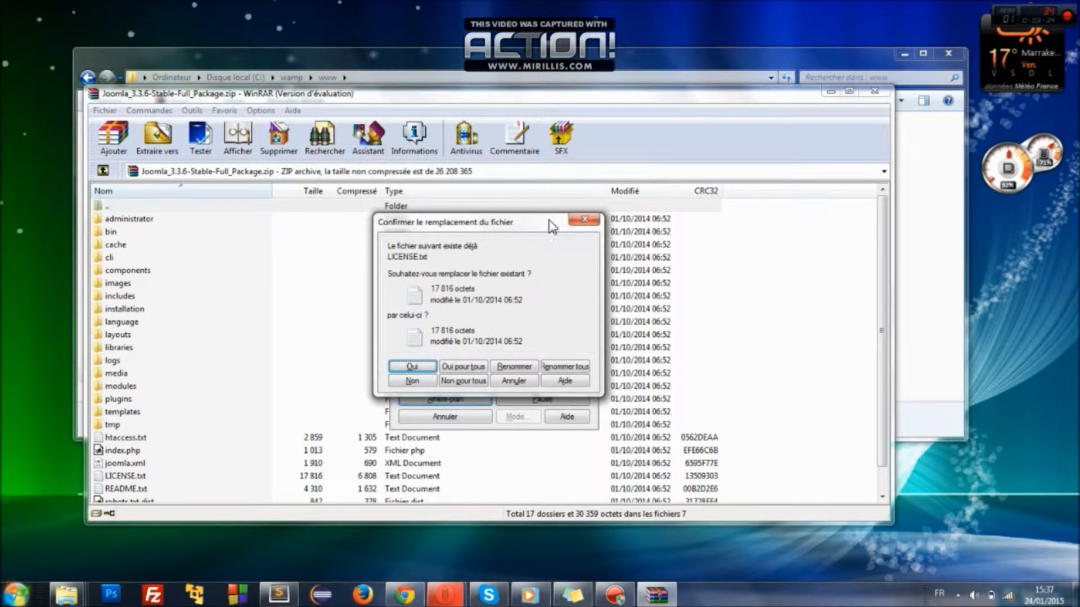
- Dismiss the replace prompt, close WinRAR, and select the new Joomla_tuto folder
click(580, 223)
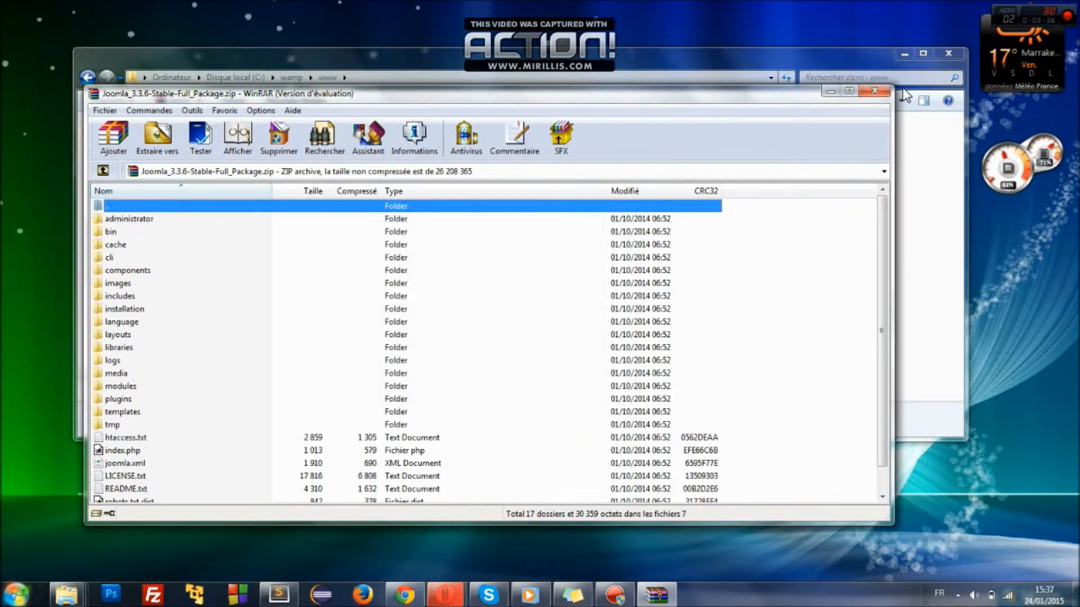
click(875, 91)
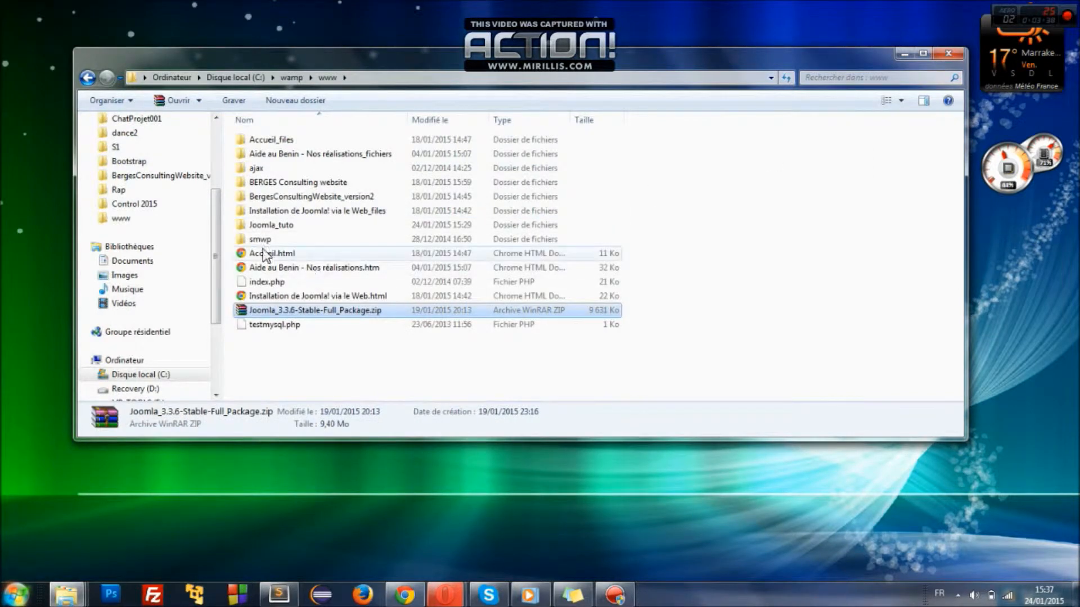
click(276, 225)
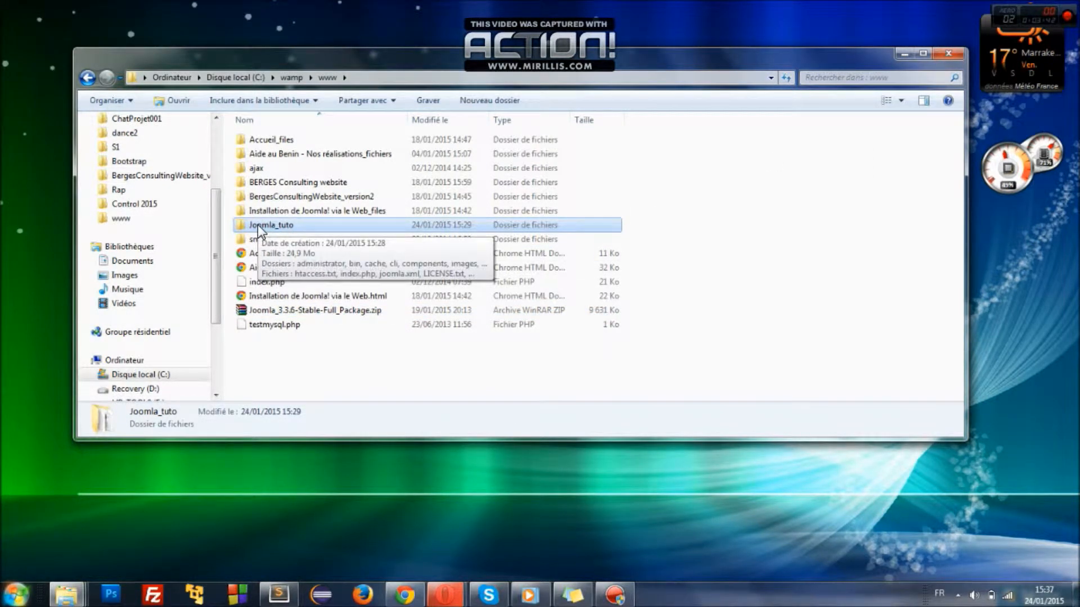
click(320, 369)
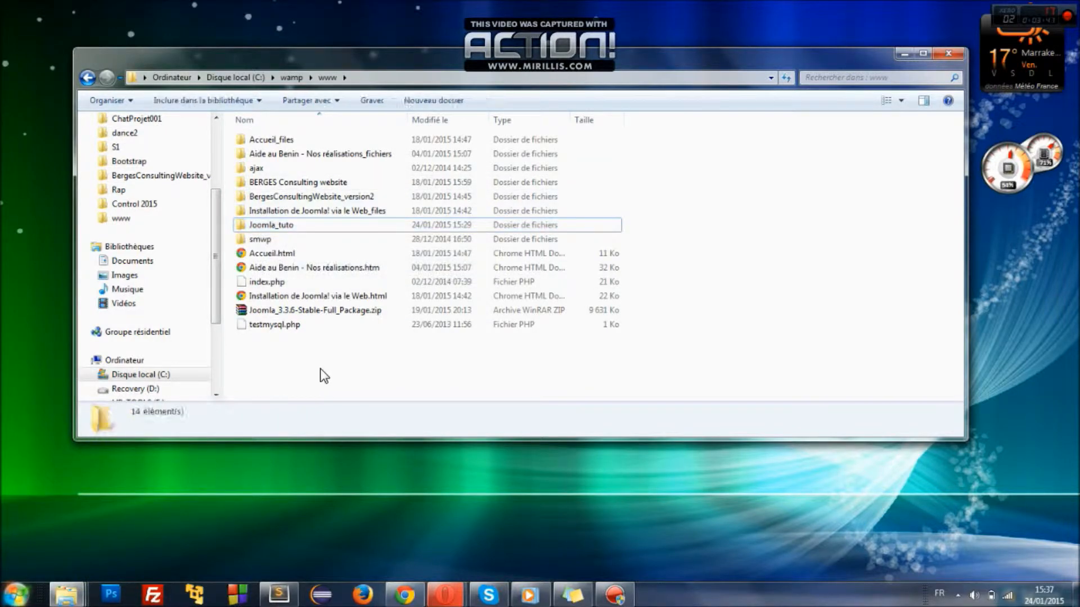
click(273, 226)
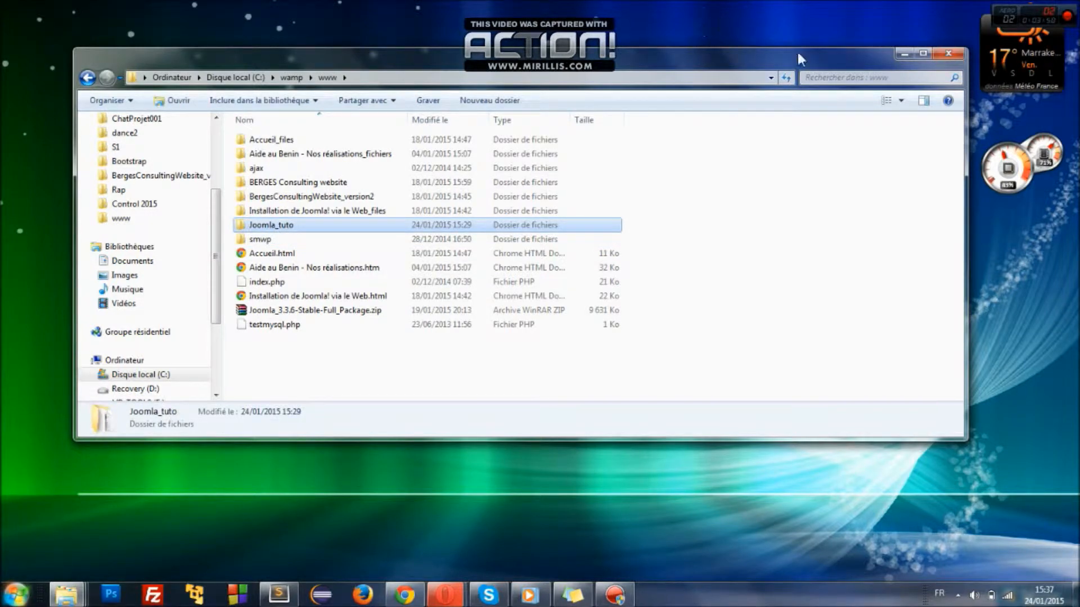
click(447, 594)
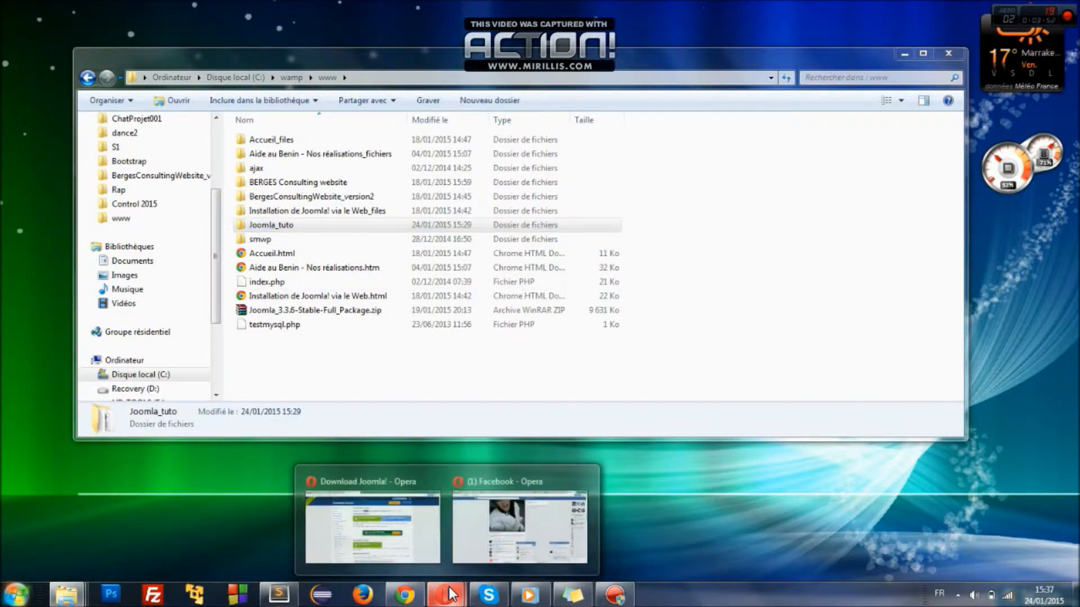
- Load localhost in Opera and open the Joomla_tuto project under Vos Projets
click(372, 527)
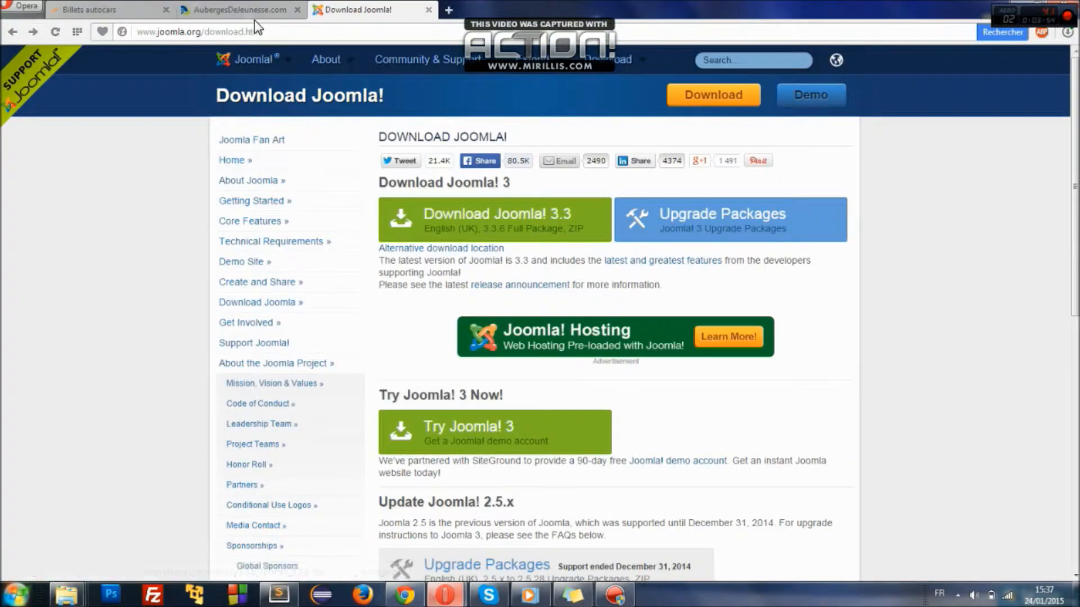
click(252, 31)
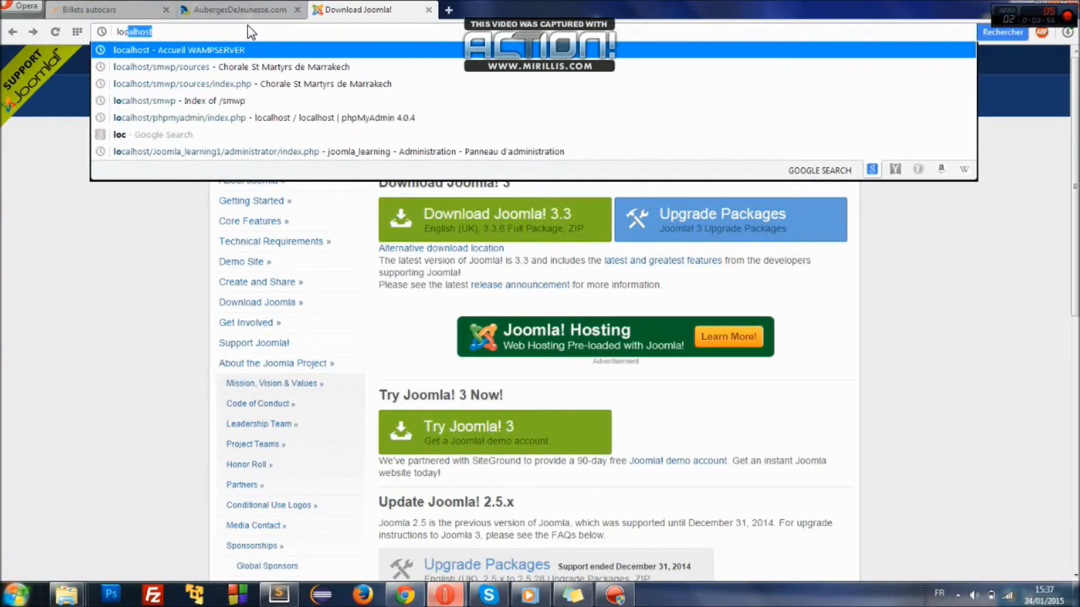
key(Return)
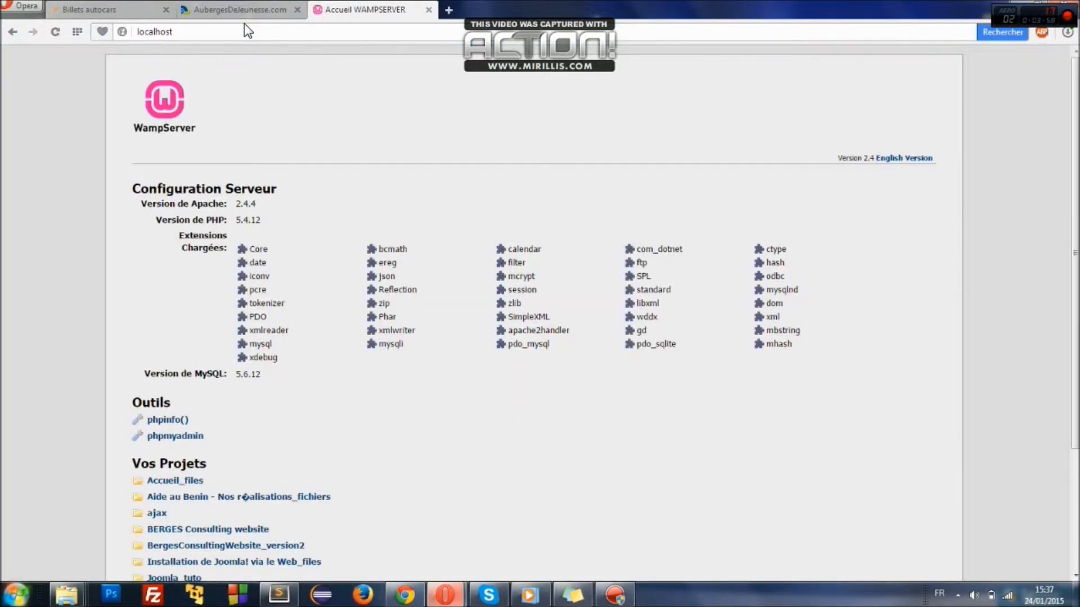
drag(1075, 253, 1075, 366)
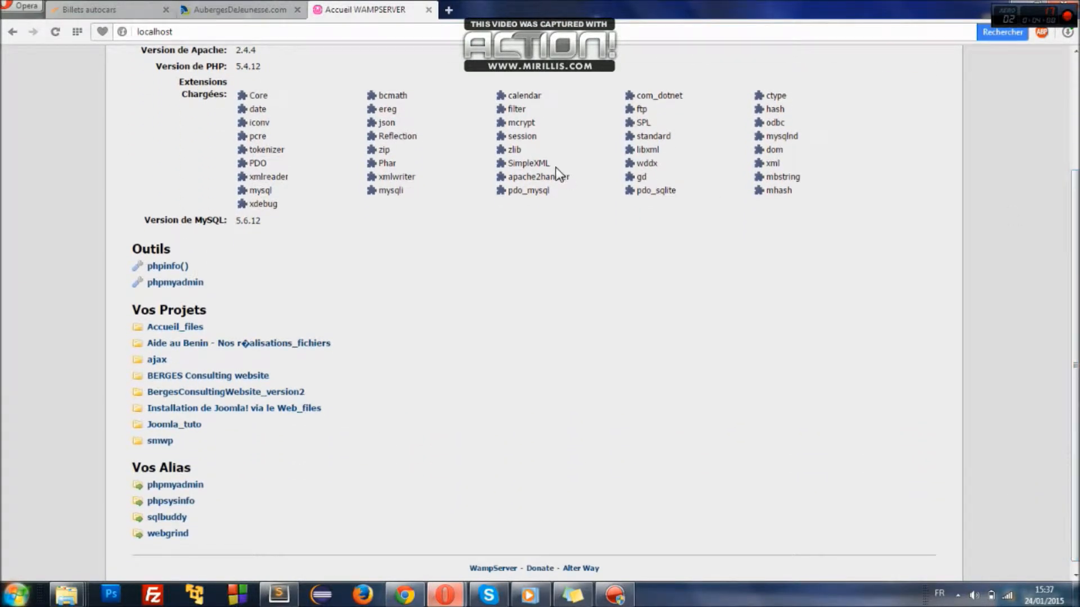
click(175, 427)
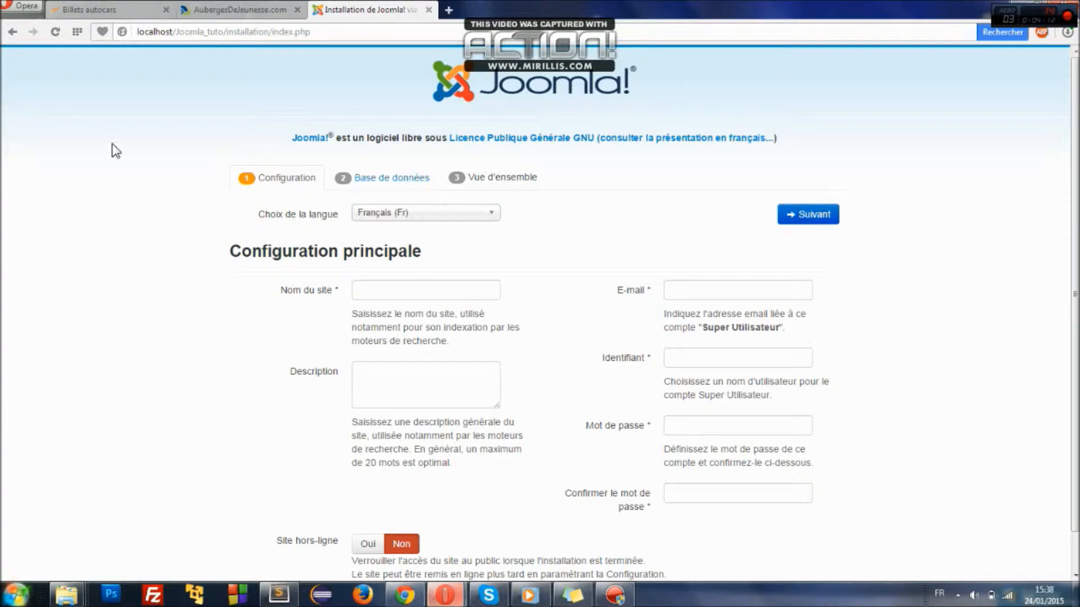
- Name the site lamborgini and leave the description empty
scroll(433, 136, down, 1)
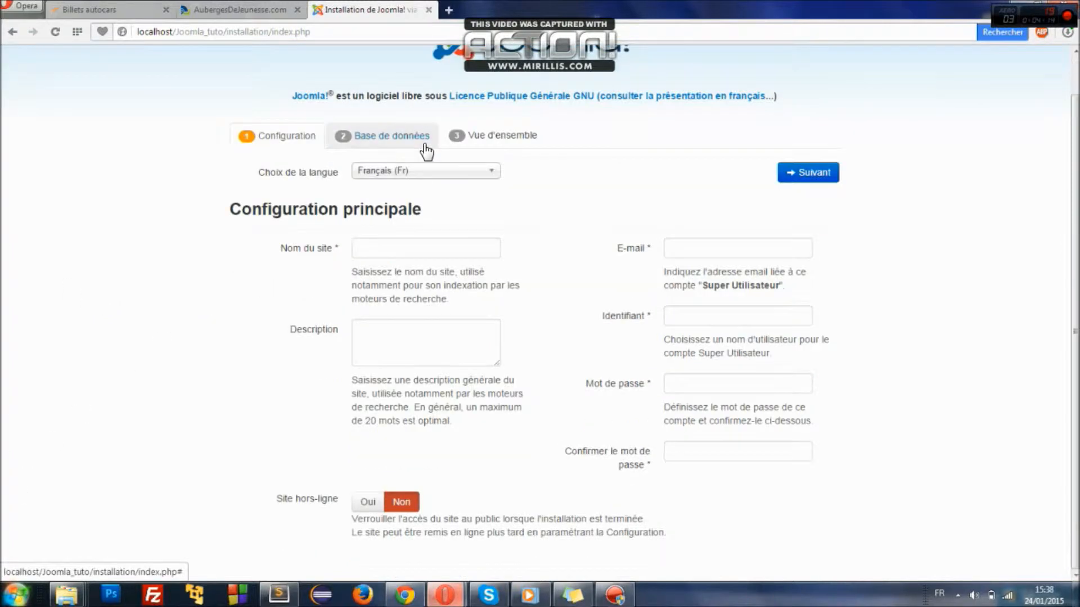
click(388, 249)
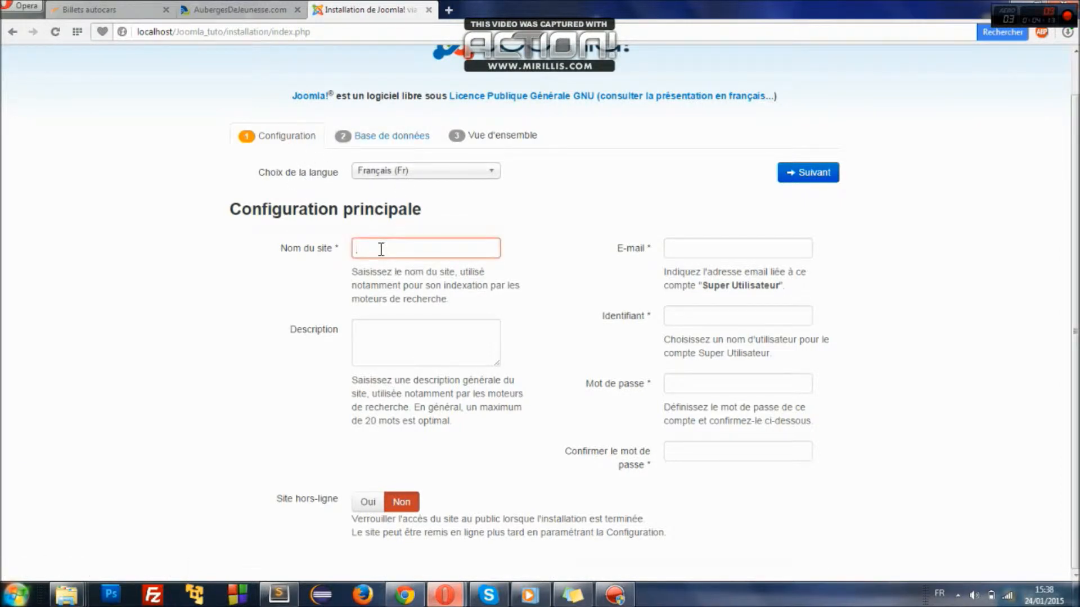
text(lamborgini)
click(222, 293)
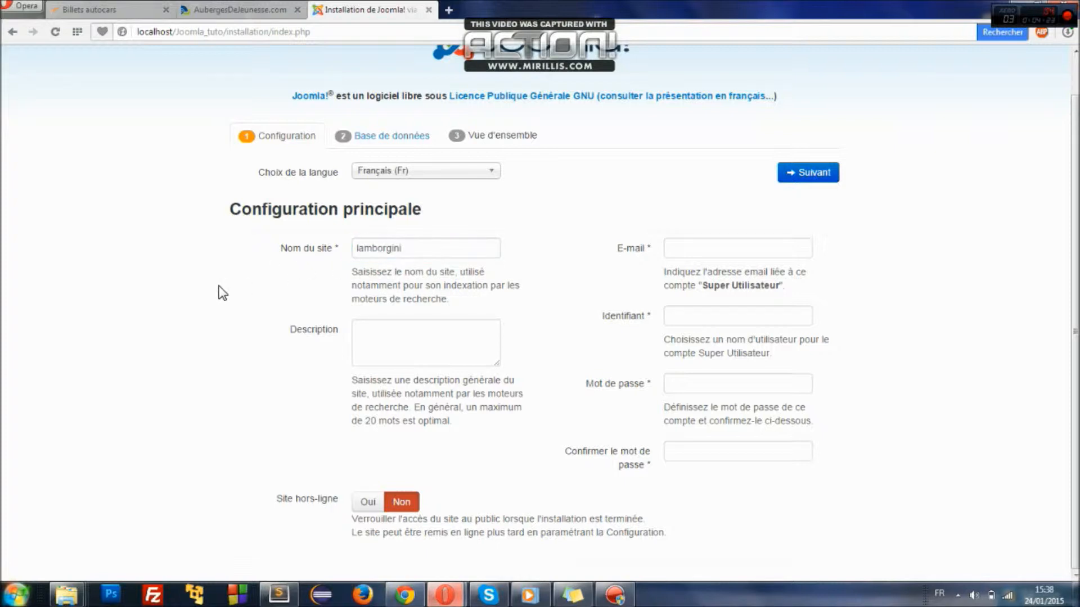
click(415, 248)
click(361, 339)
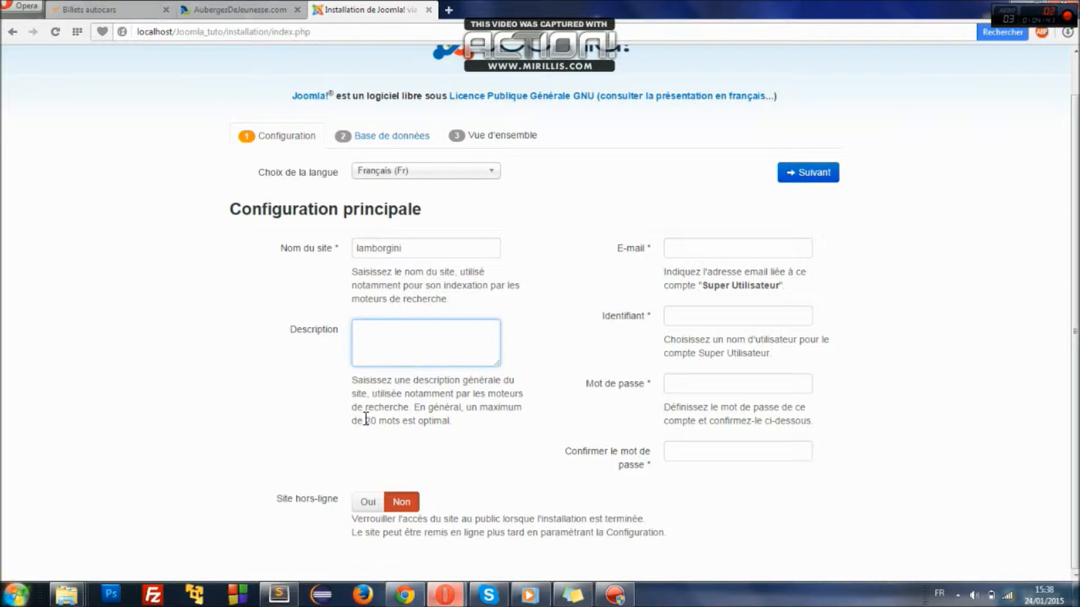
drag(365, 420, 456, 421)
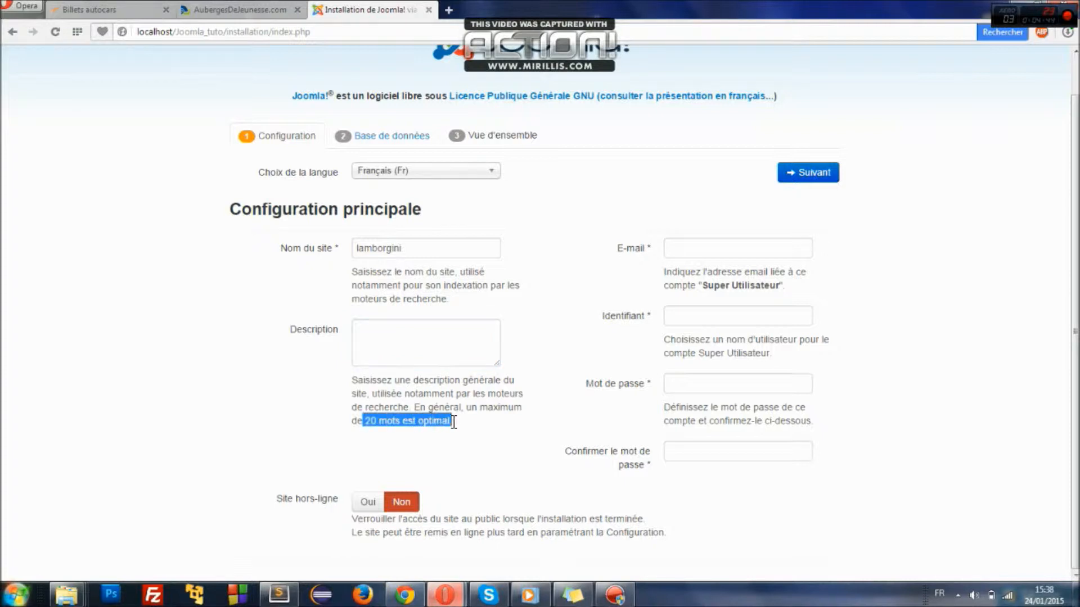
click(384, 329)
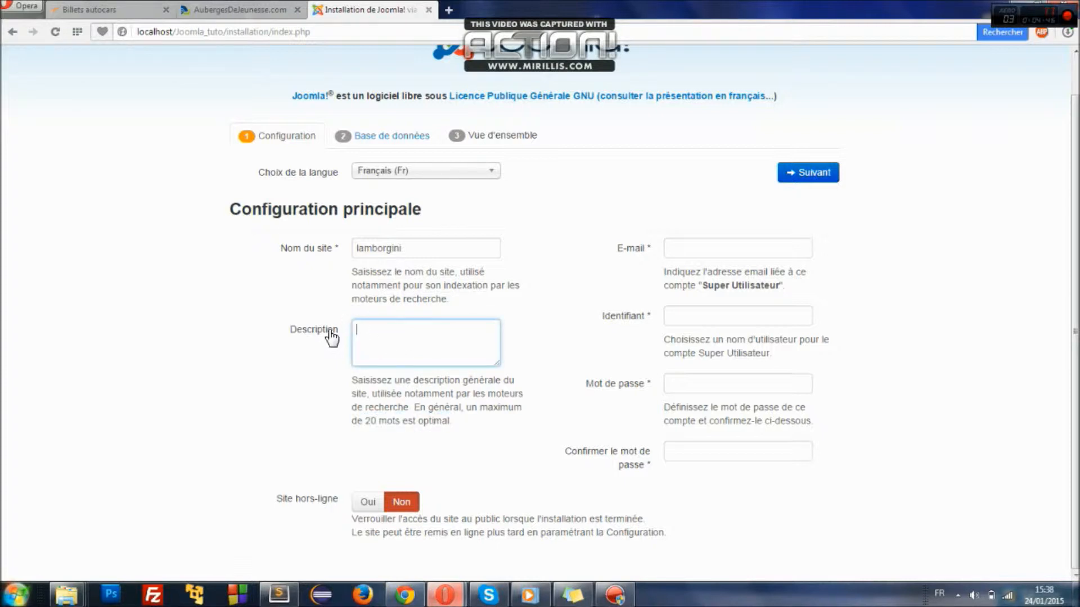
click(216, 388)
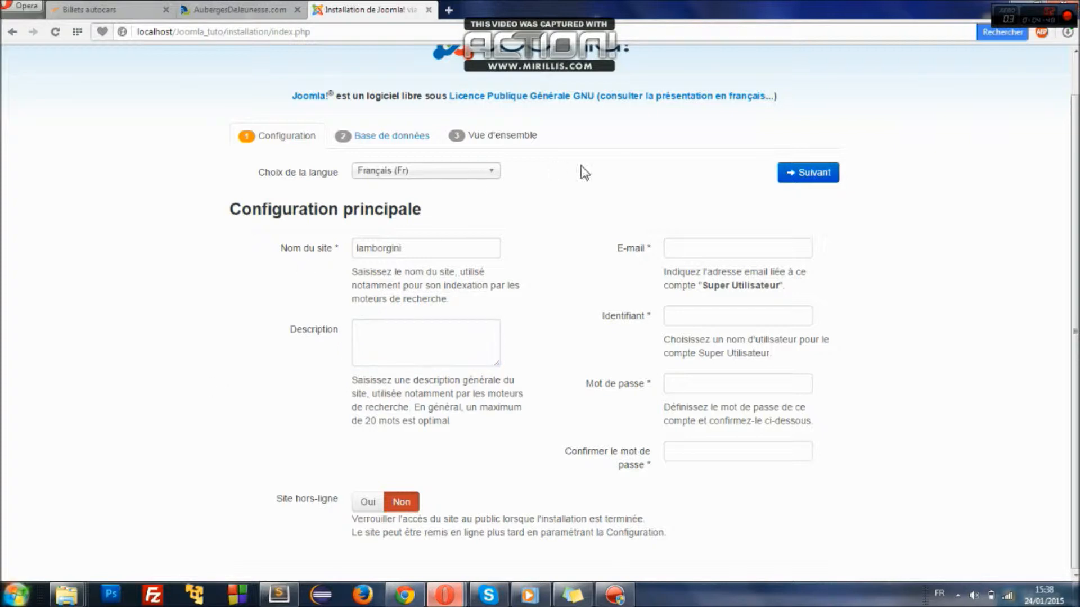
- Enter the administrator e-mail, username and confirmed password, then continue to the database step
click(684, 245)
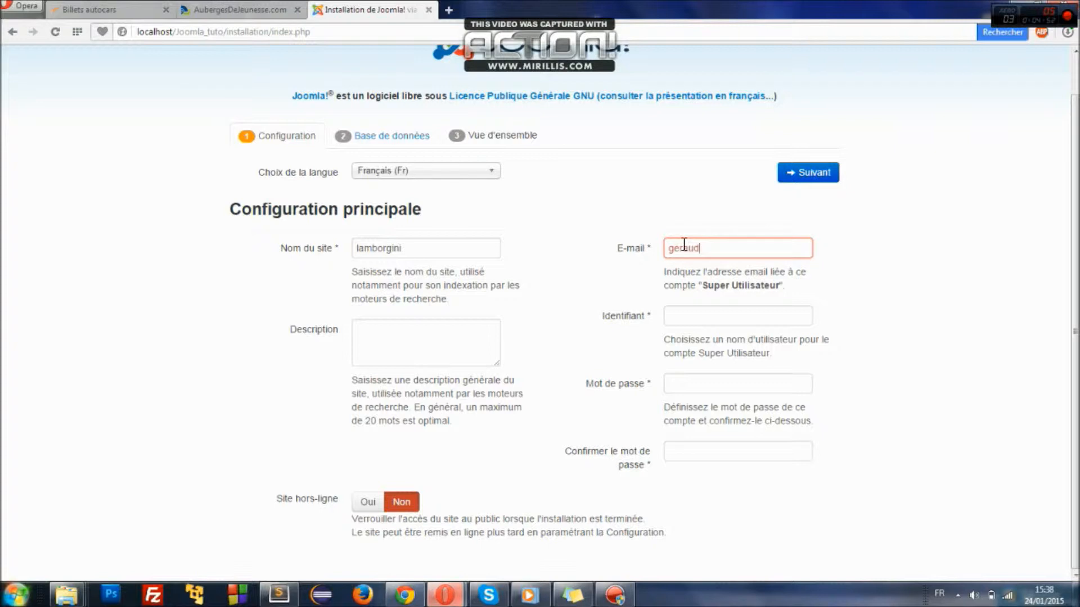
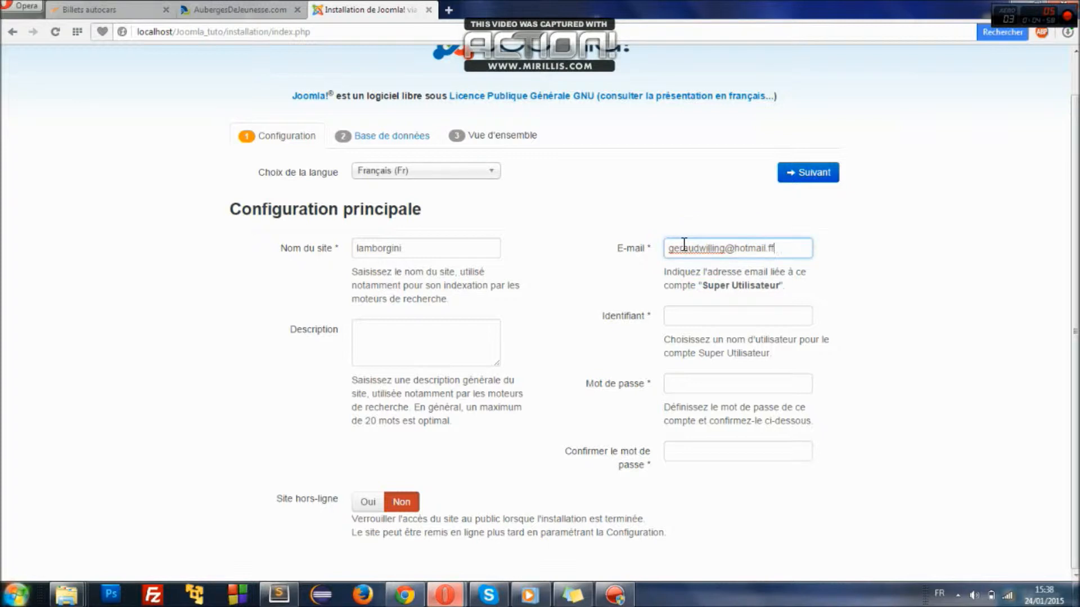
click(699, 316)
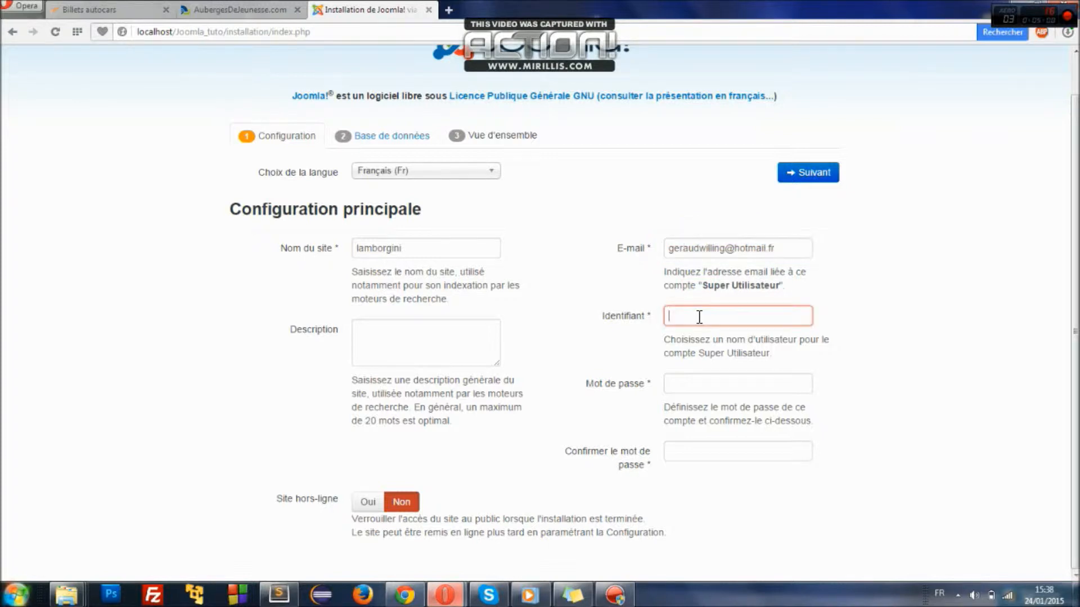
text(Willing)
click(695, 381)
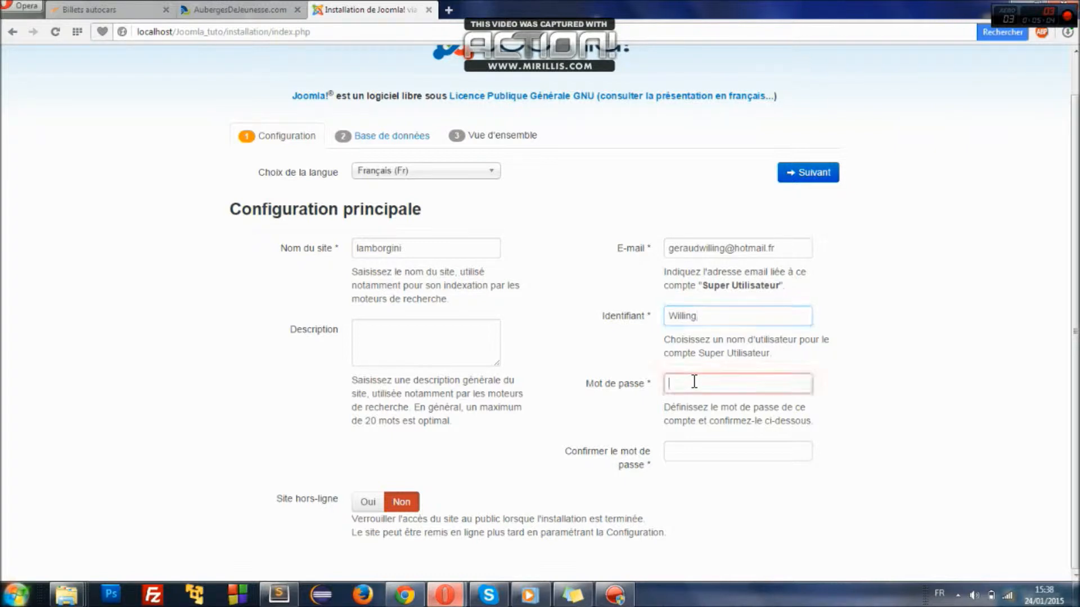
text(•••••)
key(Tab)
text(••)
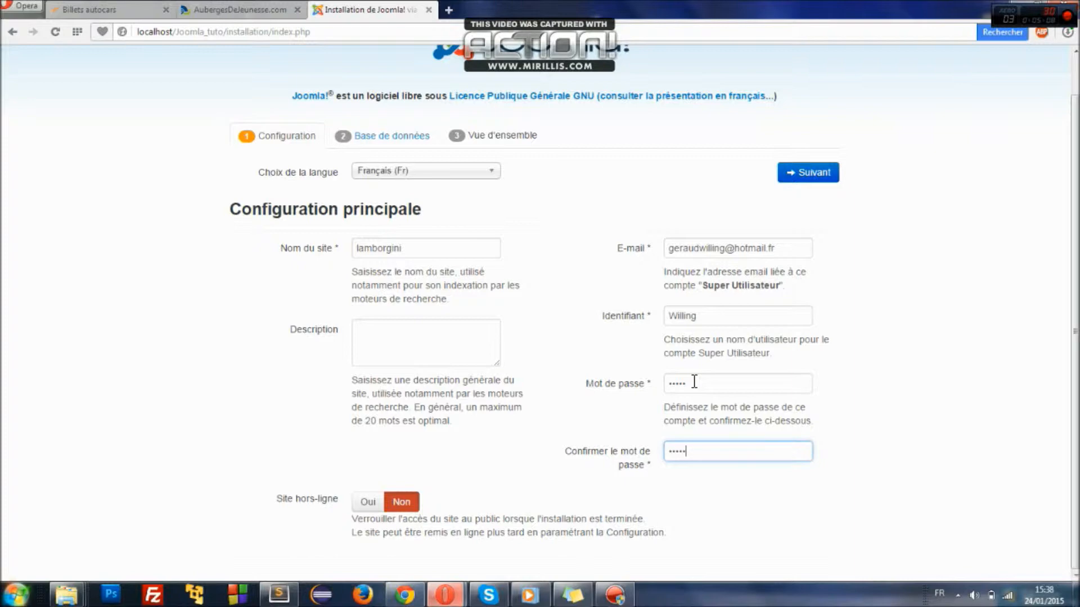
click(787, 174)
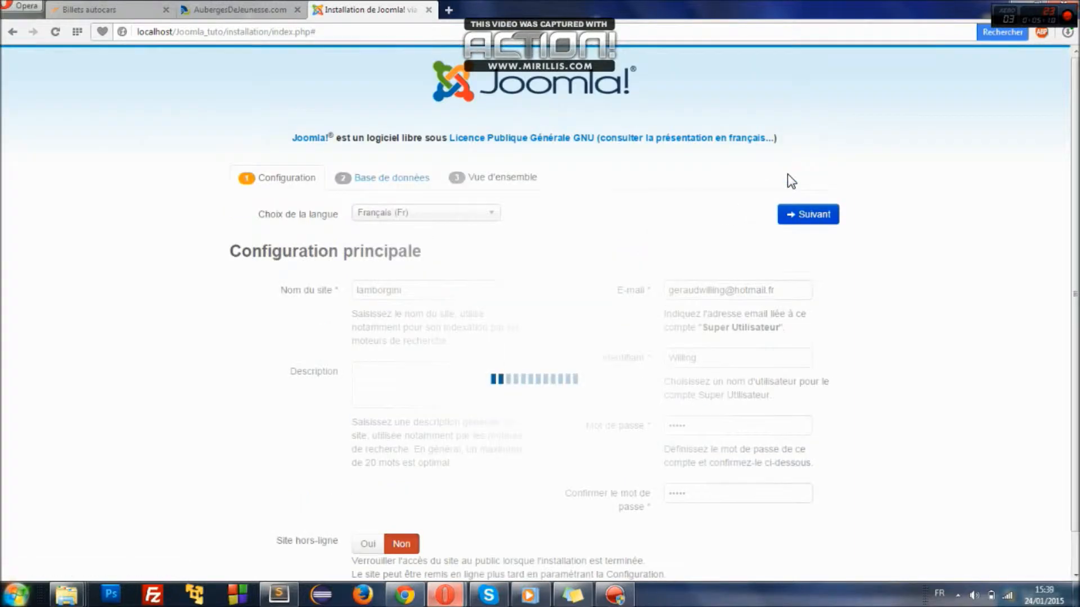
- Keep MySQLi and localhost, set the database user to root and database name to test
scroll(607, 89, down, 3)
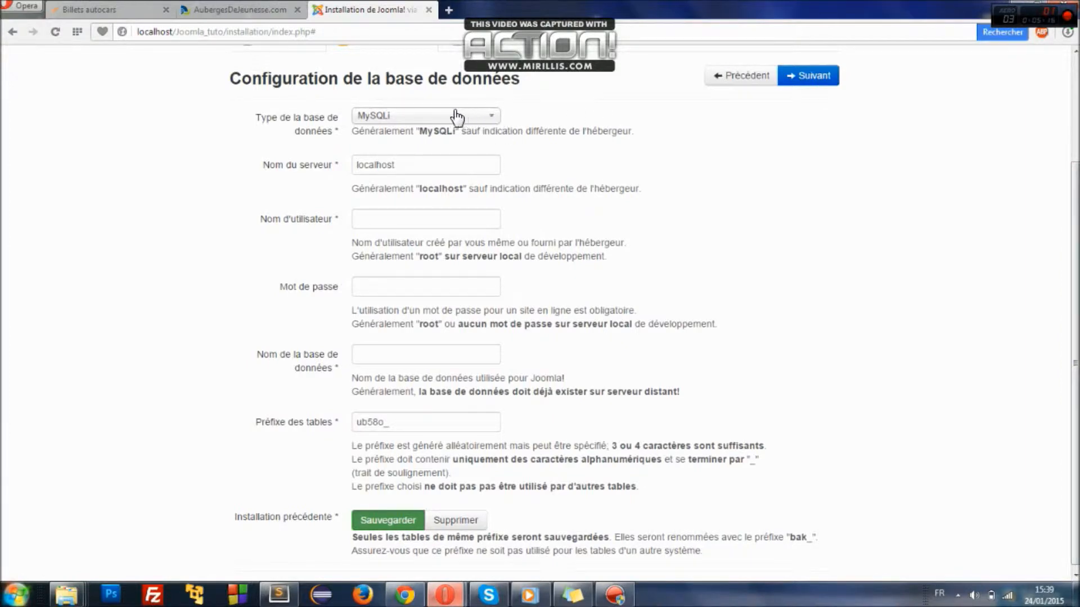
click(425, 121)
click(413, 149)
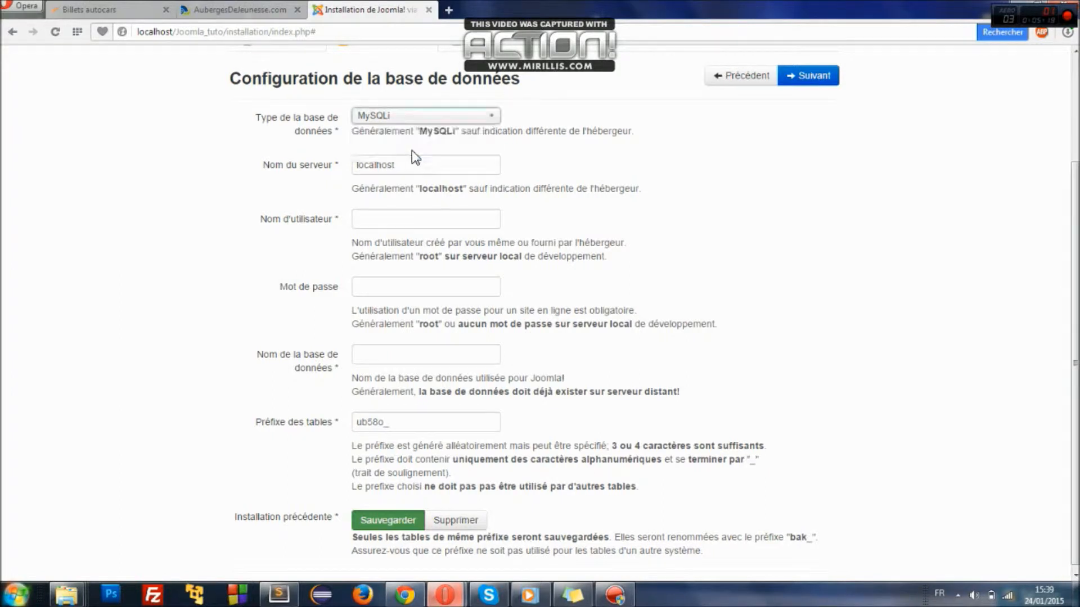
click(379, 116)
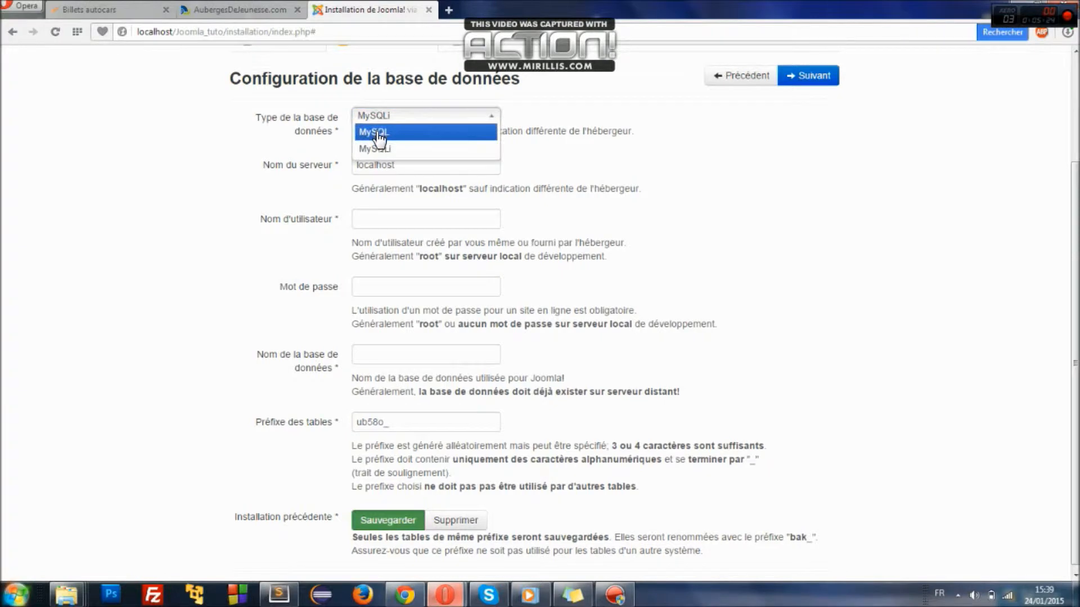
click(178, 177)
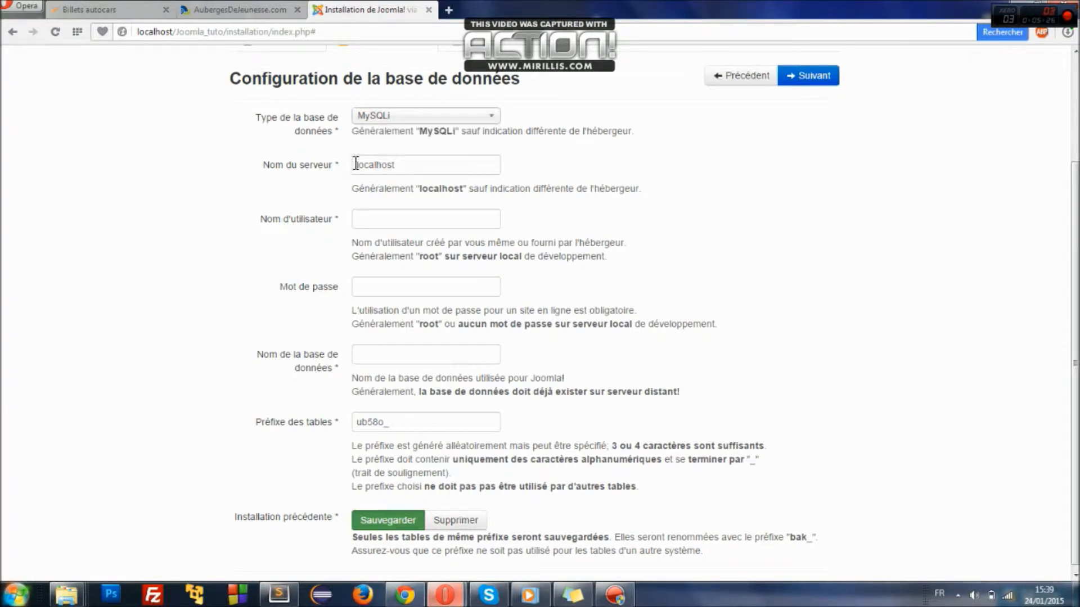
drag(398, 167, 301, 175)
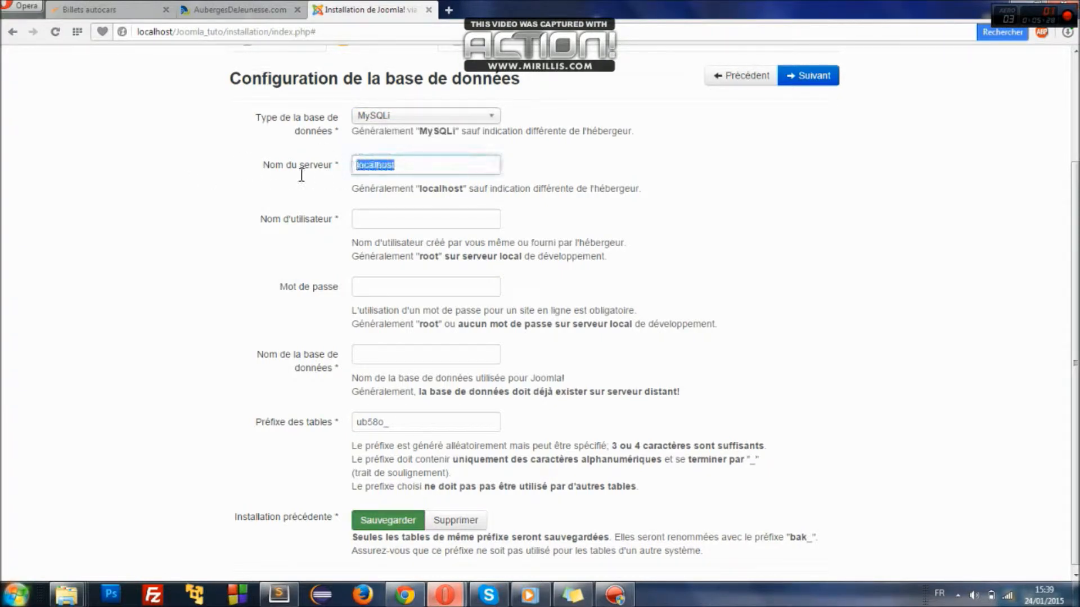
click(367, 164)
click(371, 216)
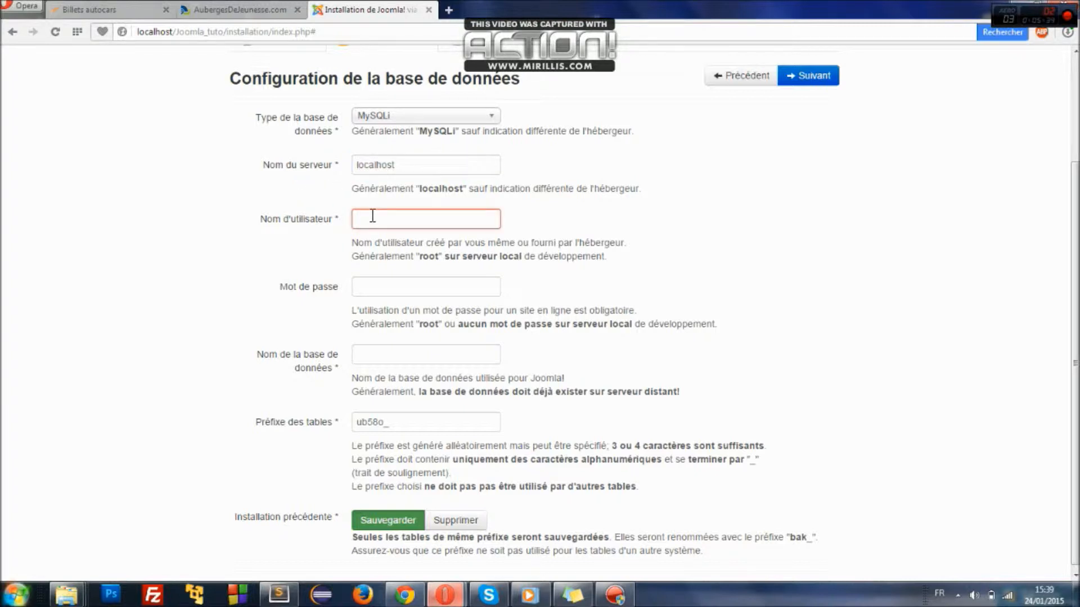
click(380, 162)
click(374, 211)
text(root)
click(381, 285)
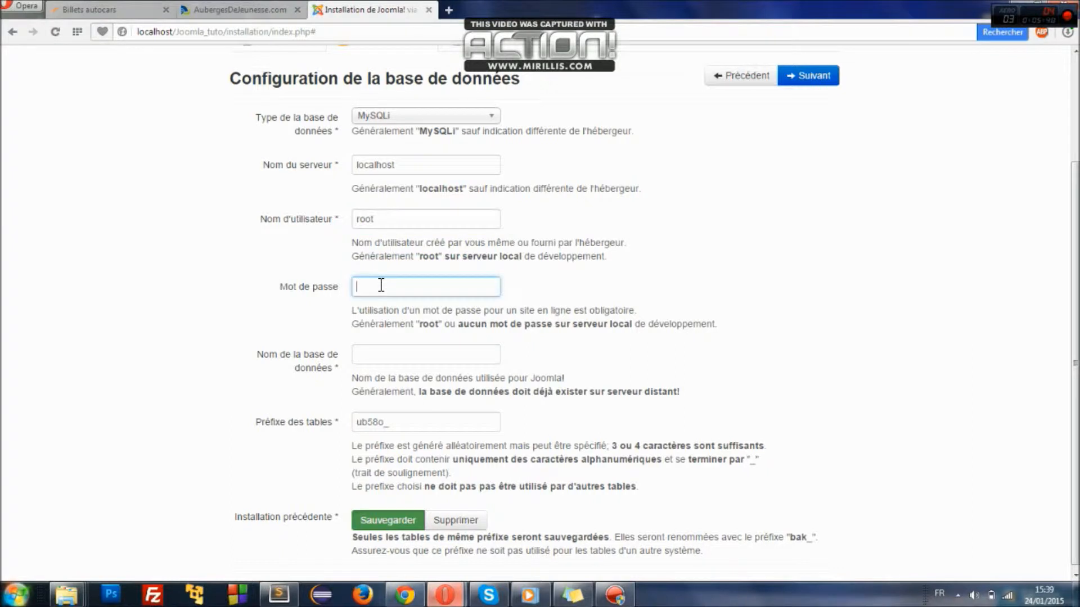
click(364, 353)
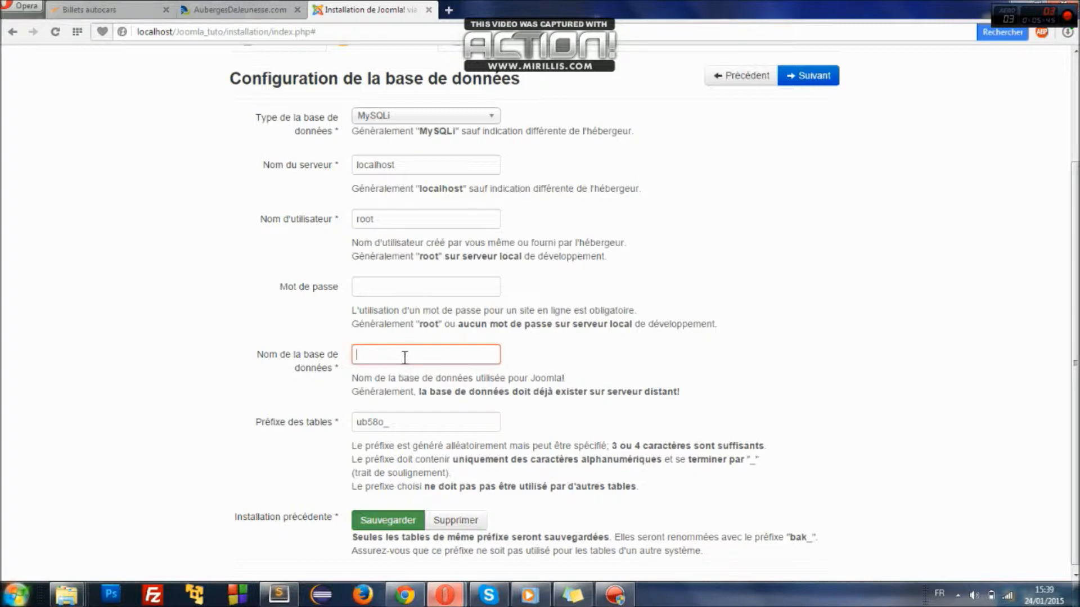
text(tes)
drag(380, 358, 350, 357)
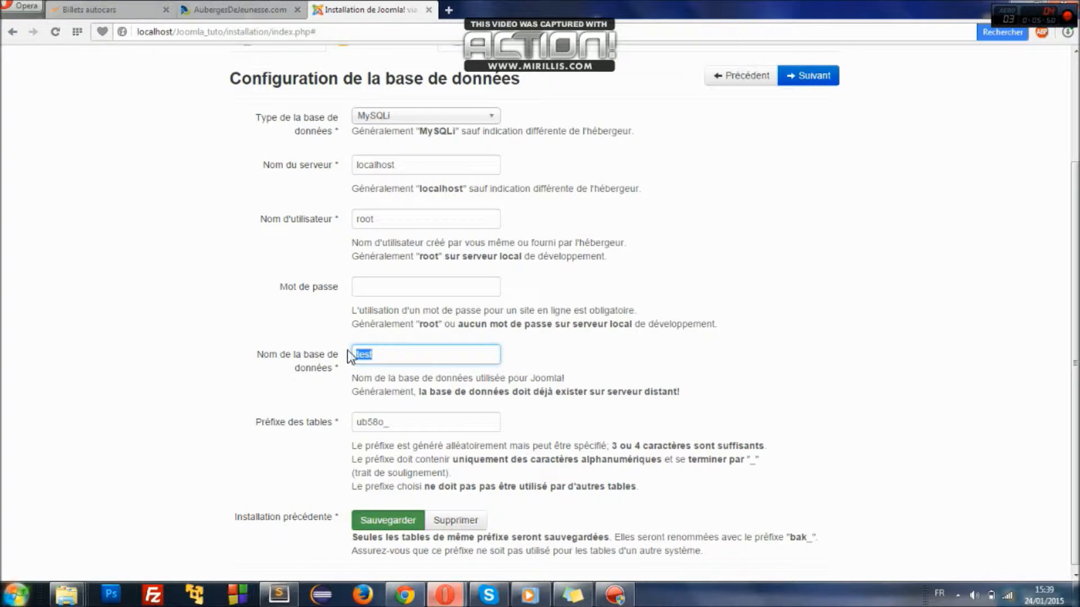
- Open localhost in a new browser tab
click(449, 10)
text(localhost)
key(Return)
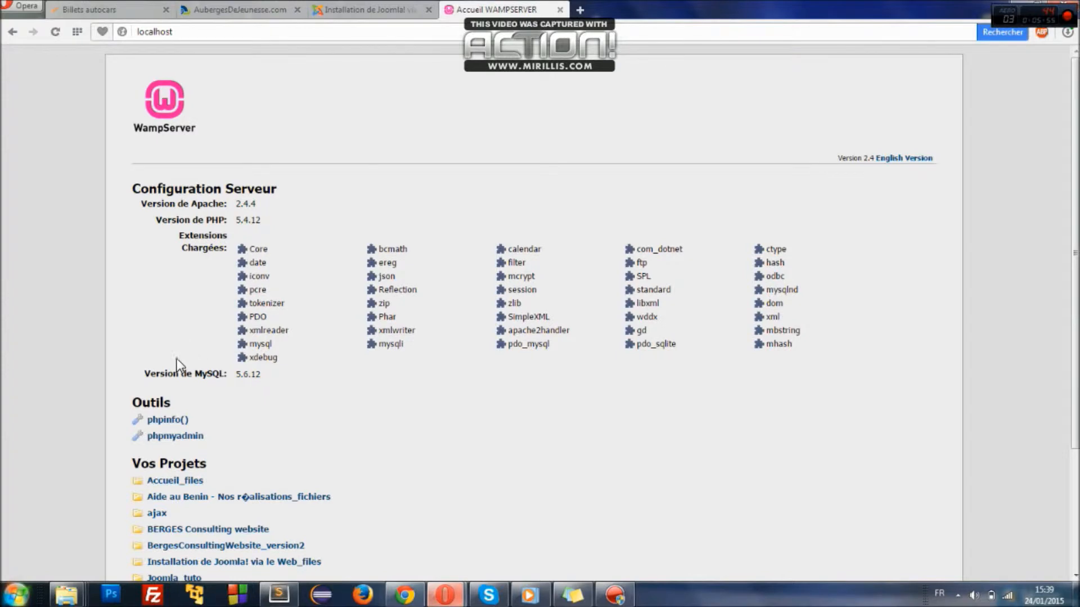
- Open phpMyAdmin from the server home page and log in as root
click(169, 436)
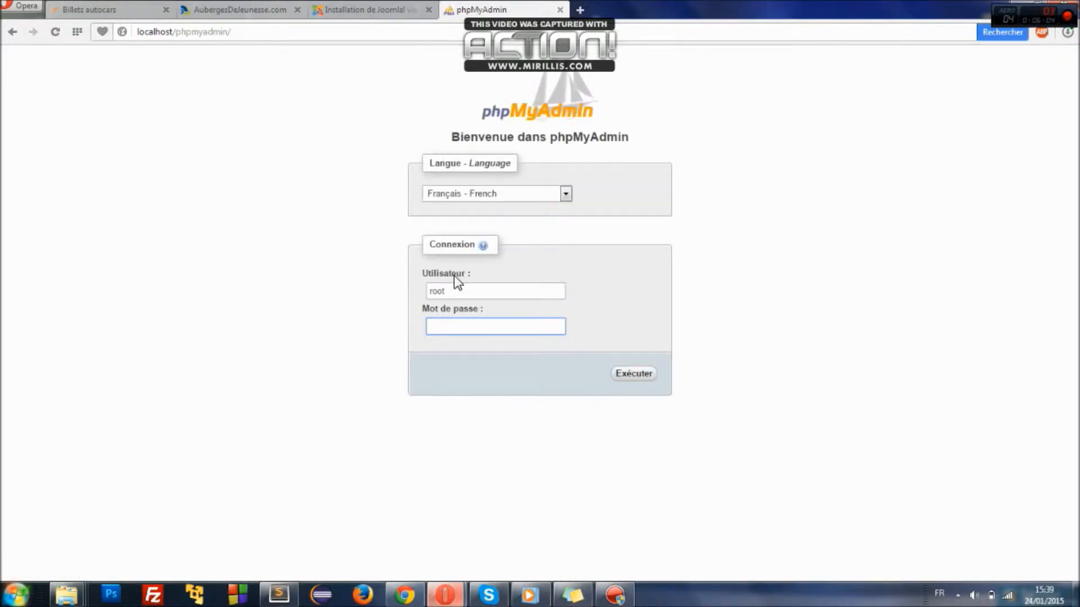
drag(459, 287, 417, 292)
click(451, 325)
click(634, 374)
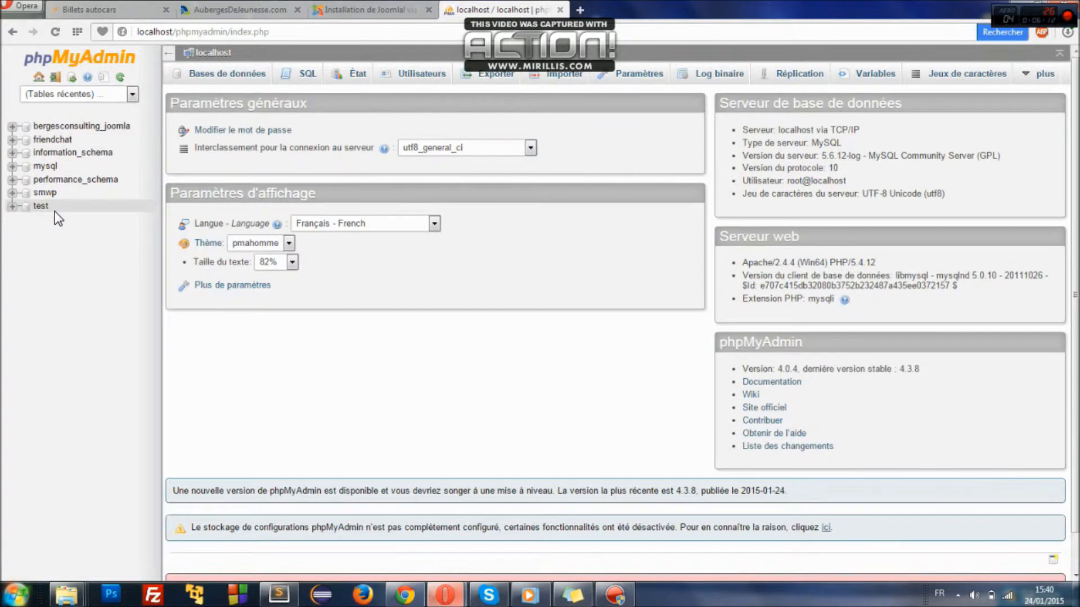
- Open the test database's table list, then return to the Joomla installer tab
drag(48, 212, 34, 212)
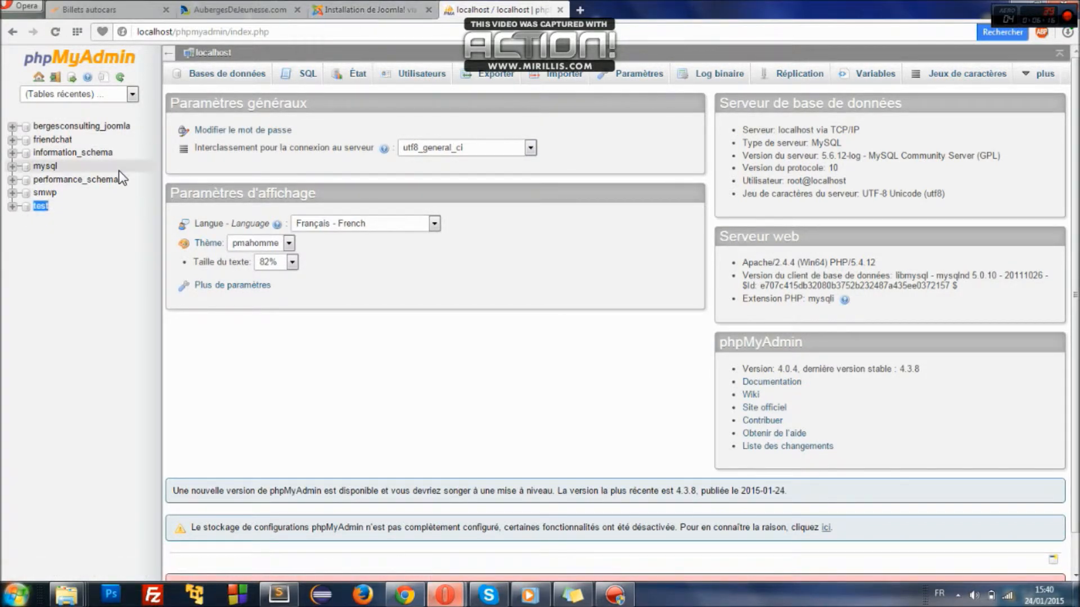
click(63, 180)
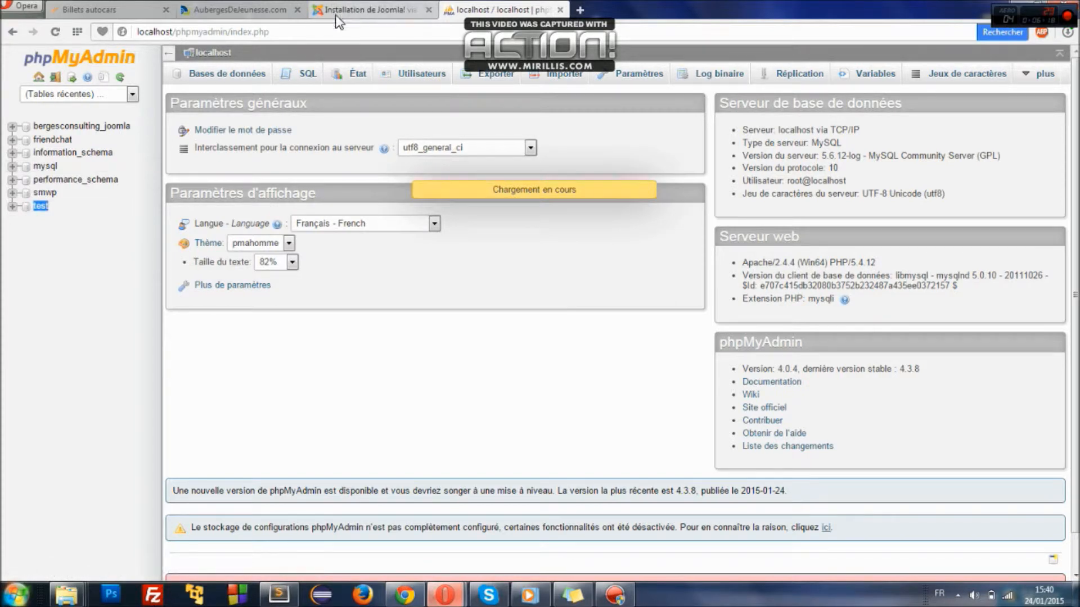
click(41, 208)
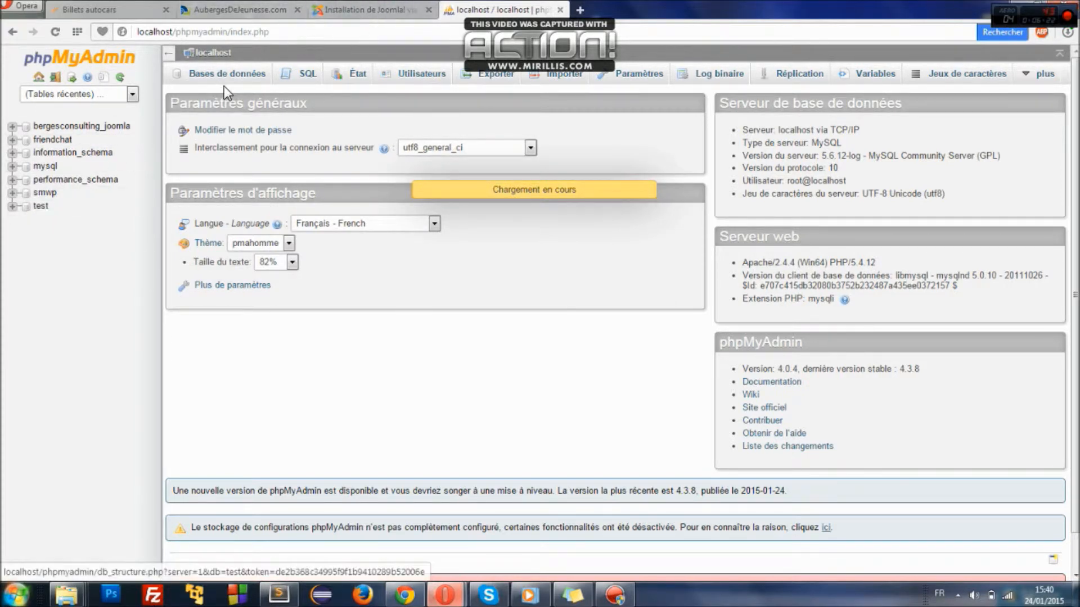
click(378, 11)
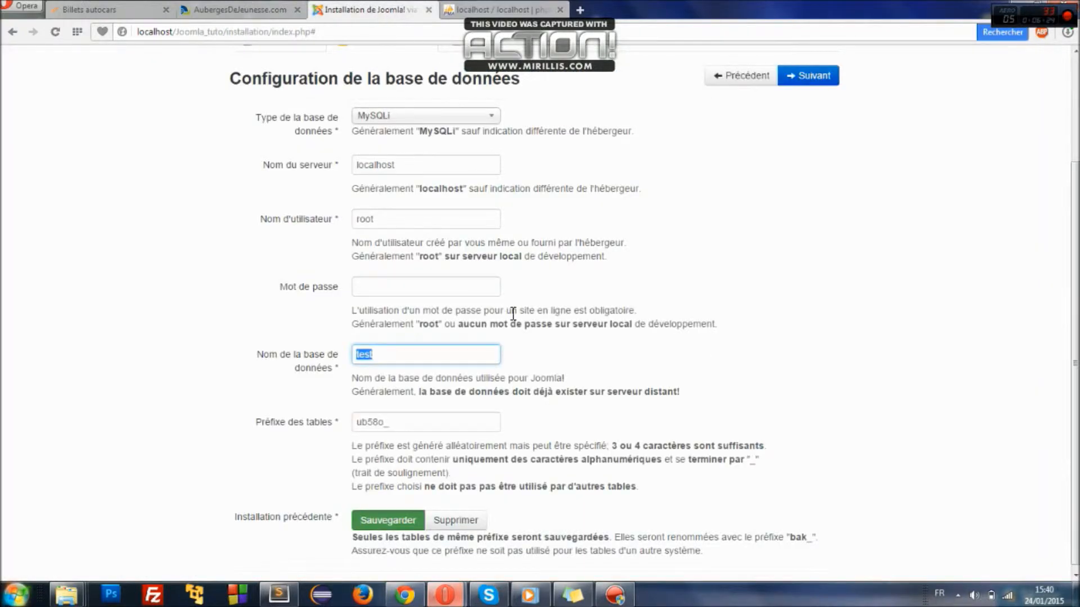
- Replace the table prefix with joomlatuto_ and continue to the overview
drag(388, 359, 336, 359)
drag(1076, 269, 1076, 274)
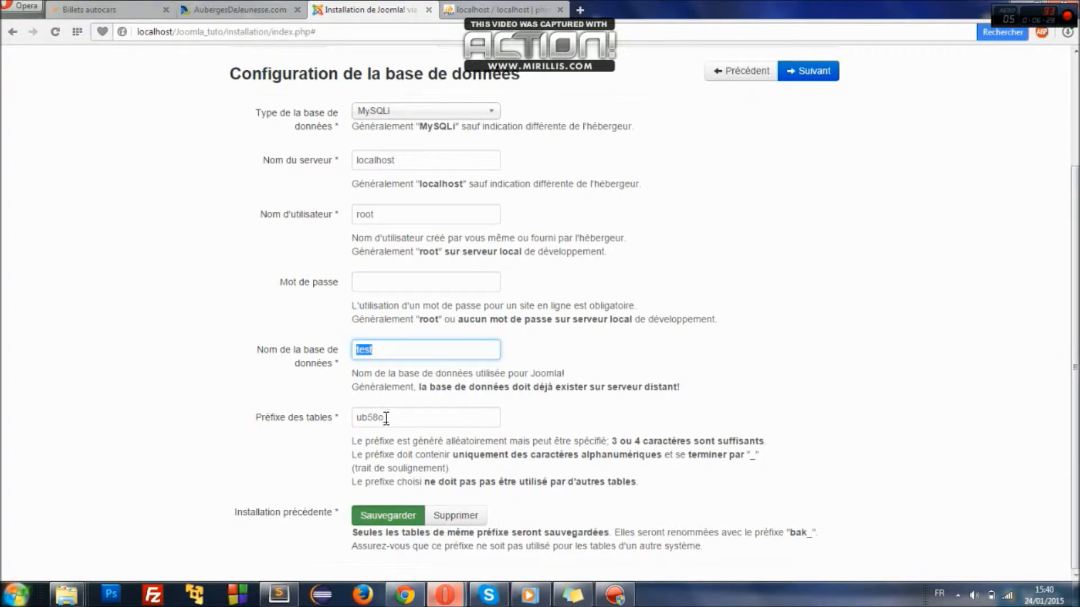
drag(386, 419, 311, 427)
text(jo)
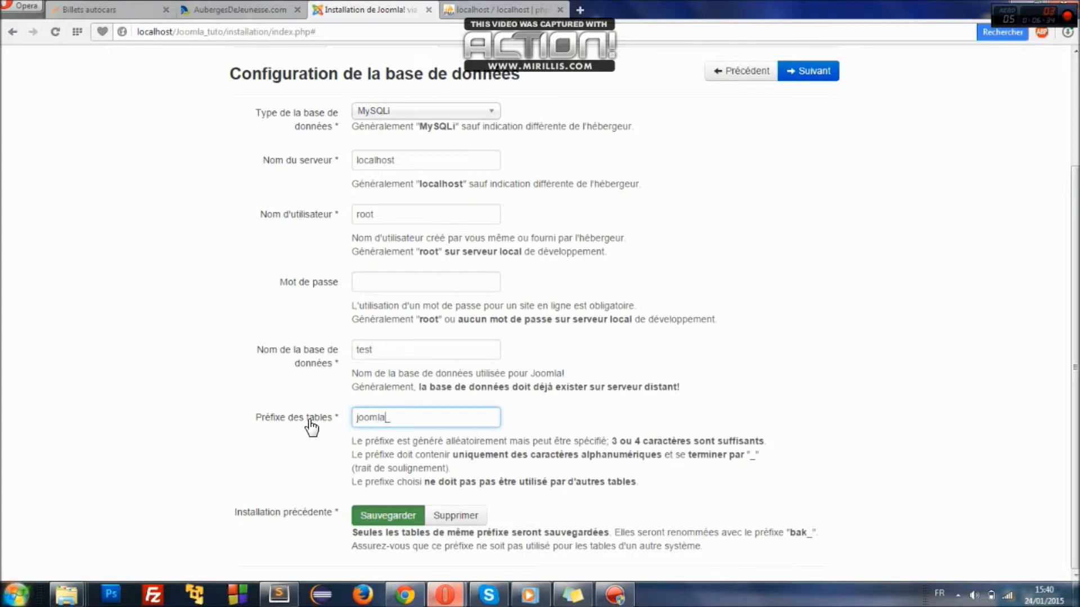
text(omlatuto)
click(791, 73)
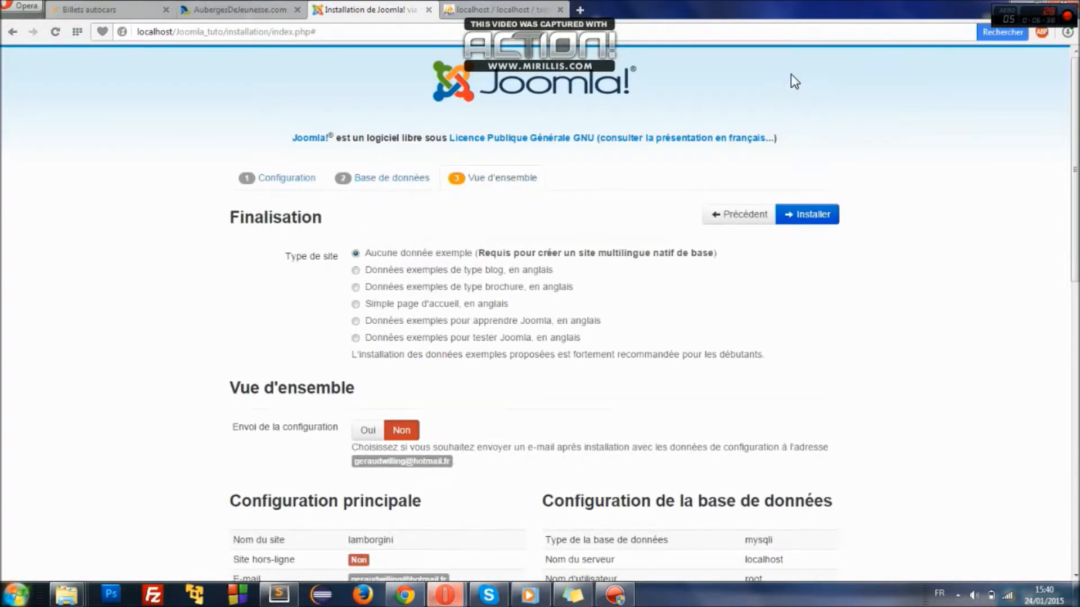
- Choose the Simple page d'accueil, en anglais sample data and scroll through the overview
scroll(563, 140, down, 3)
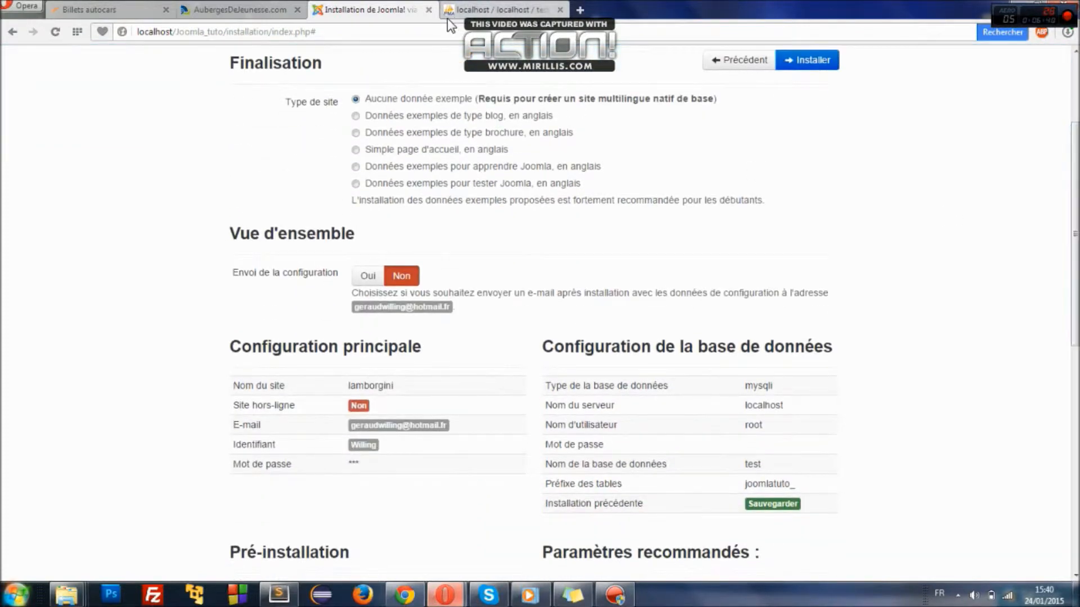
click(355, 150)
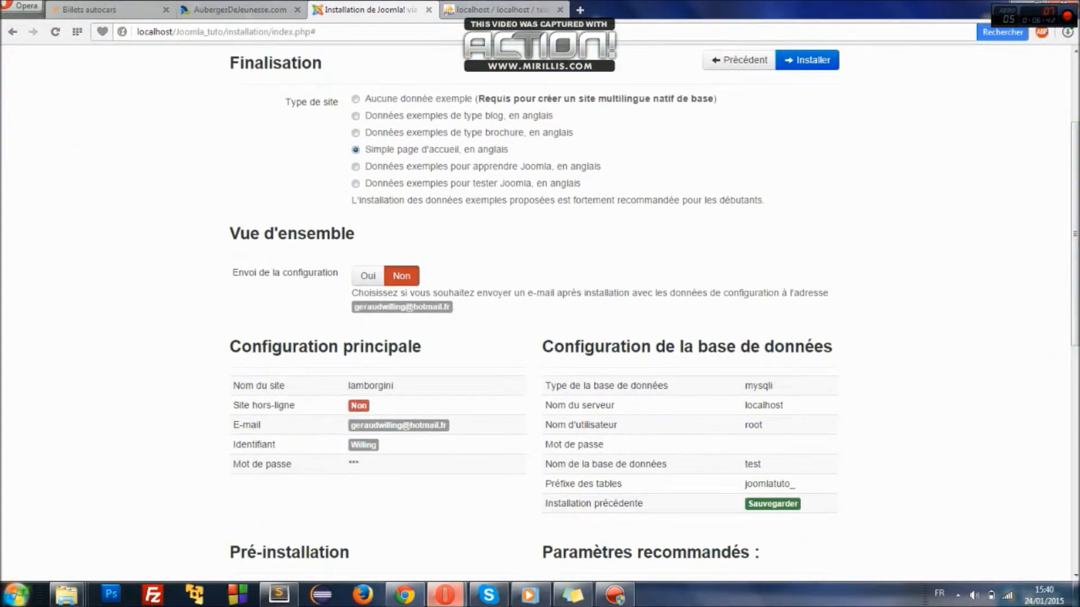
drag(1077, 286, 1076, 361)
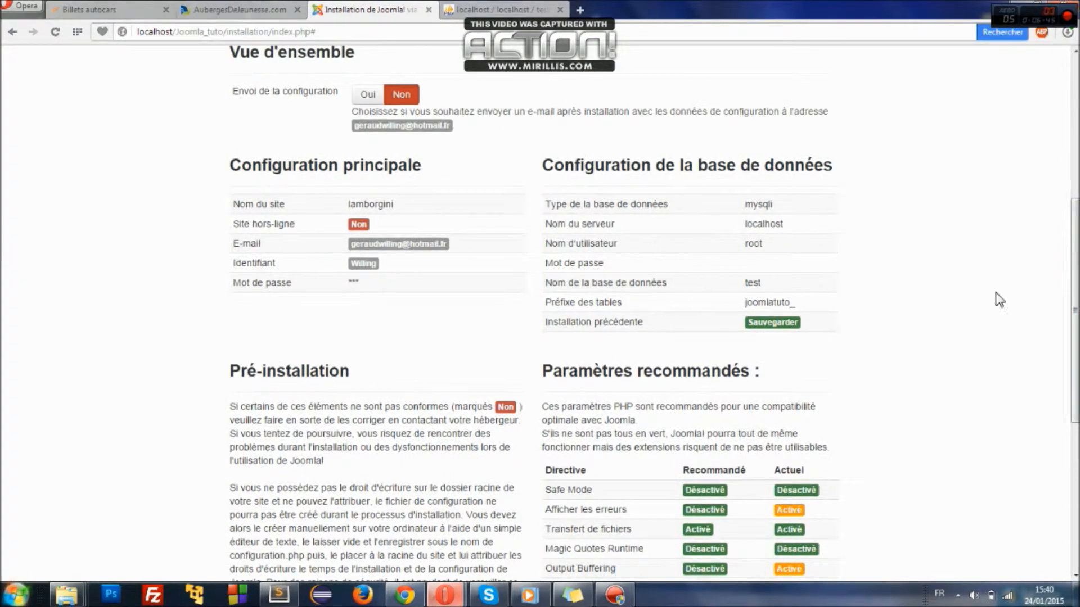
drag(1077, 254, 1077, 112)
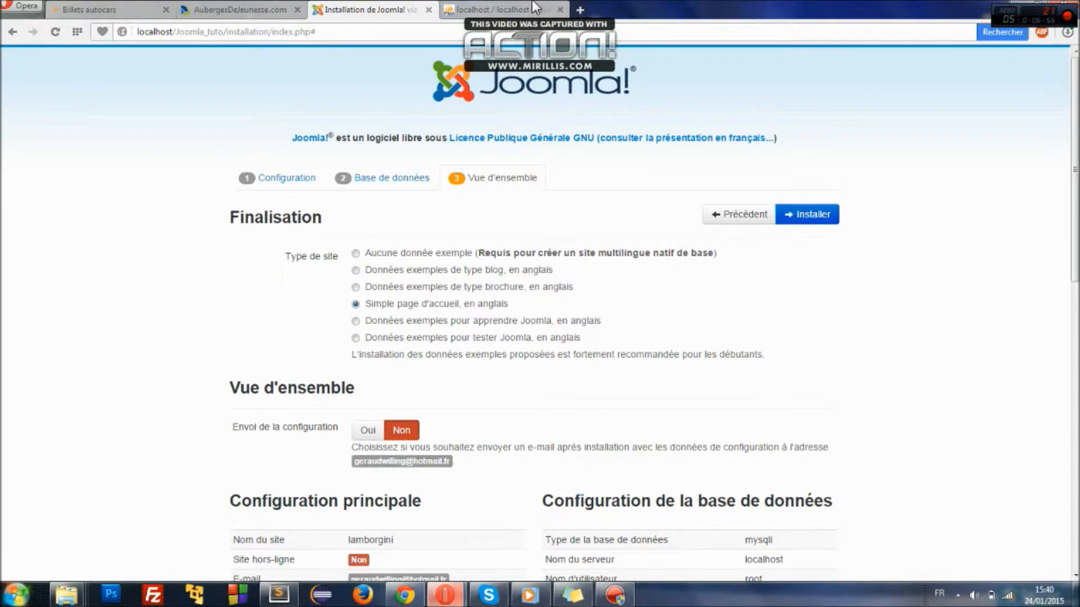
click(506, 9)
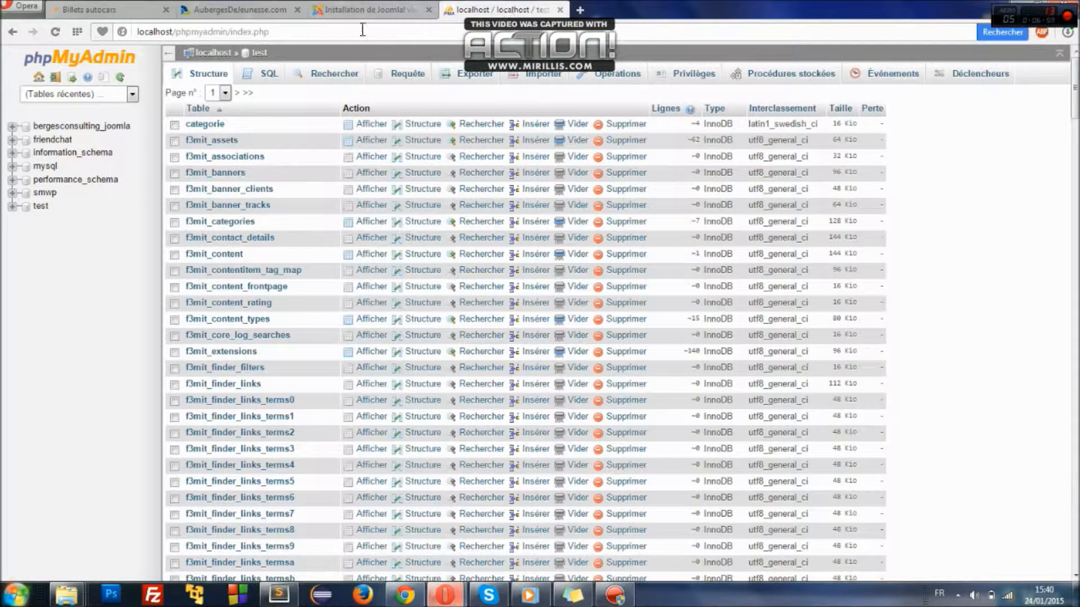
- Scroll through the test database's 250 tables, then review the Joomla overview again
drag(1075, 88, 1075, 541)
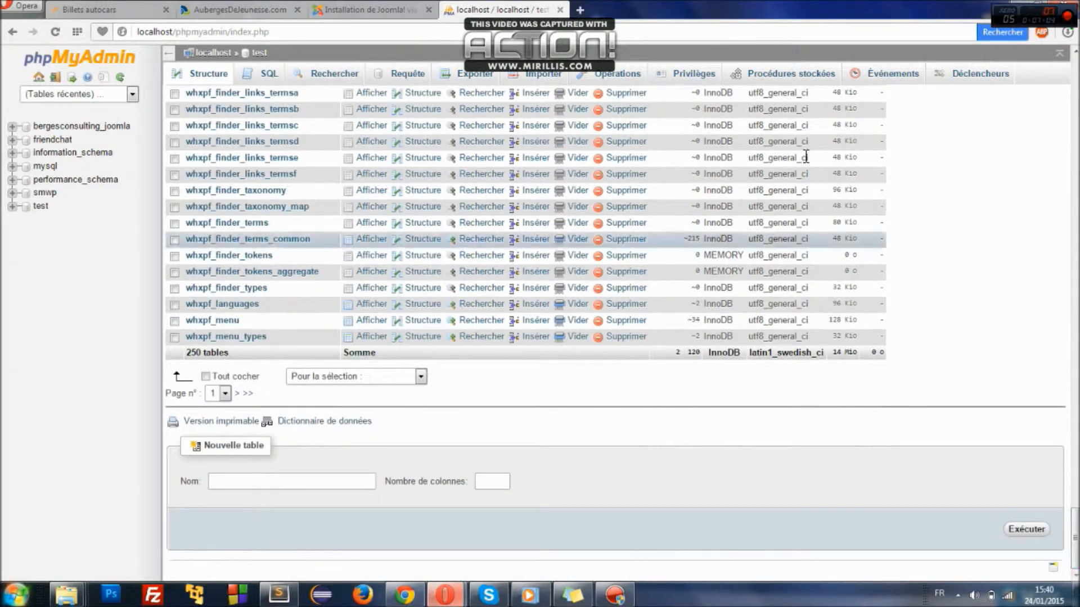
click(351, 9)
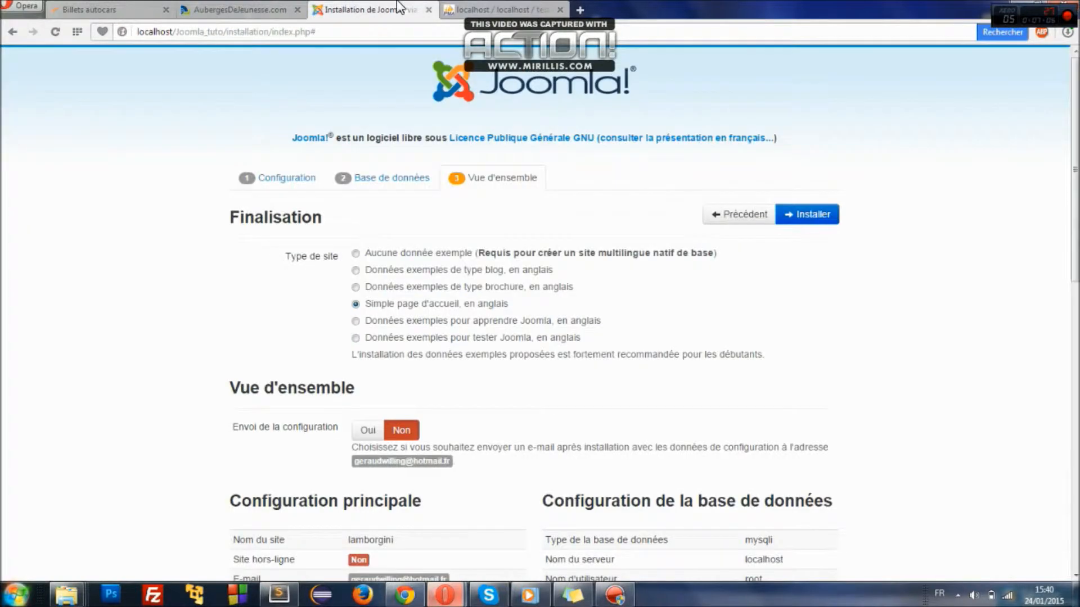
click(472, 6)
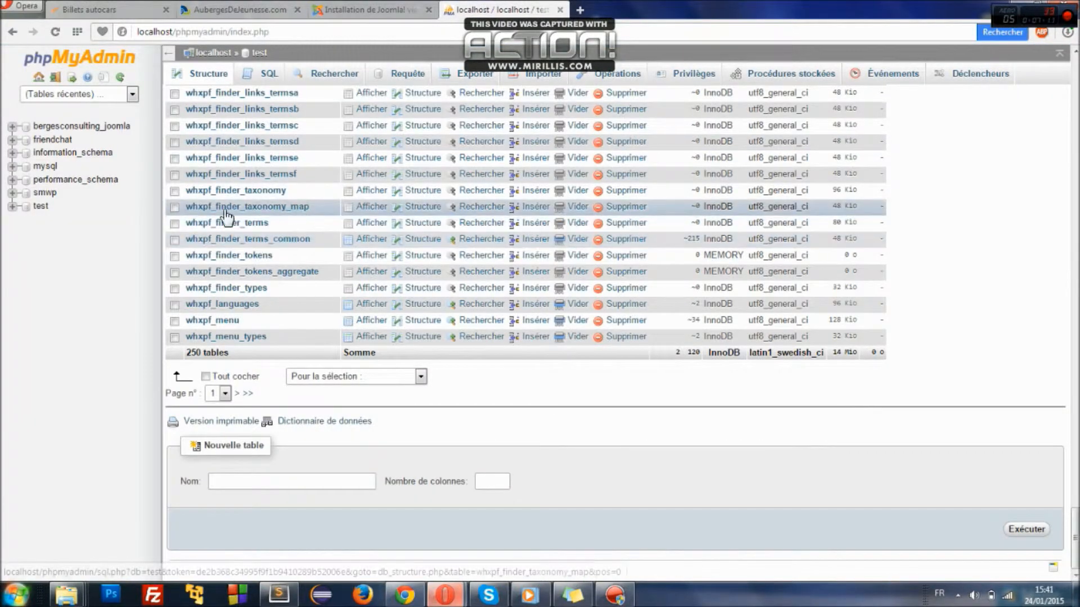
click(344, 11)
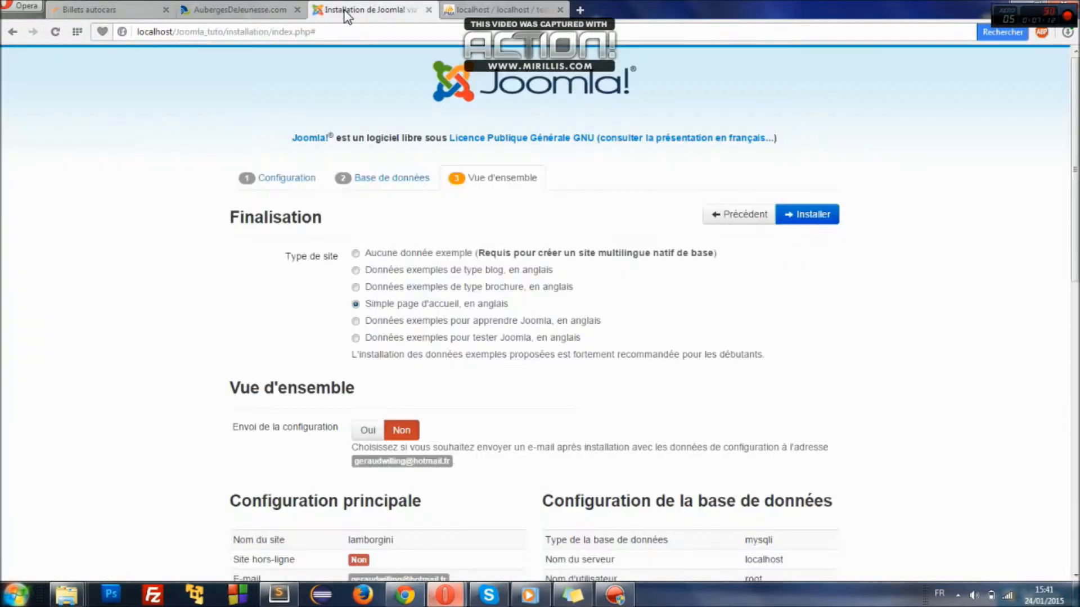
drag(1076, 214, 1077, 410)
scroll(1040, 261, up, 3)
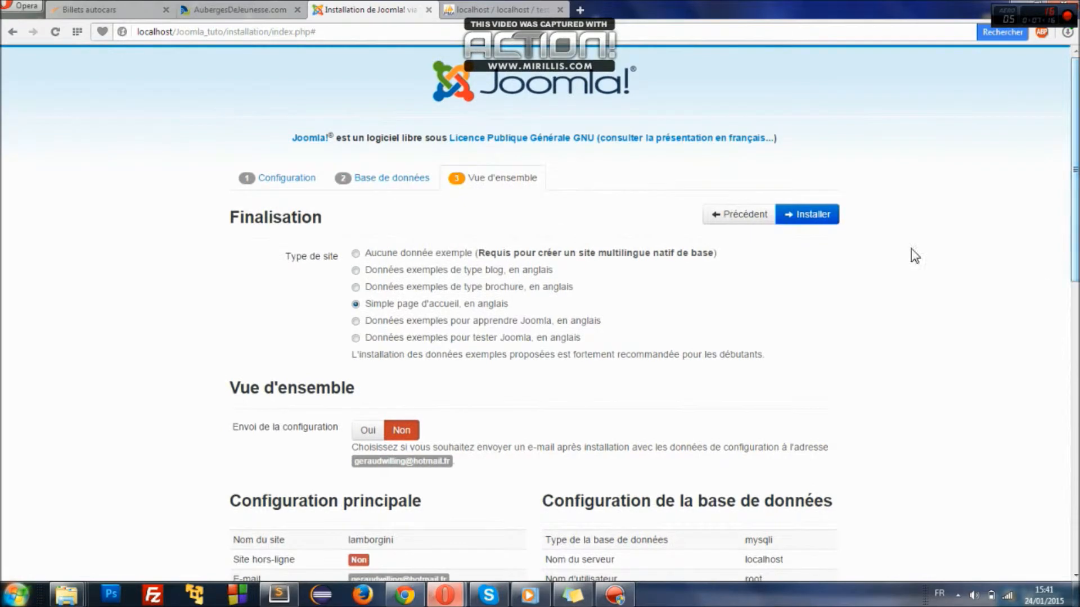
- Change the table prefix to joomlatuto1_ and run the Joomla installation to completion
click(397, 178)
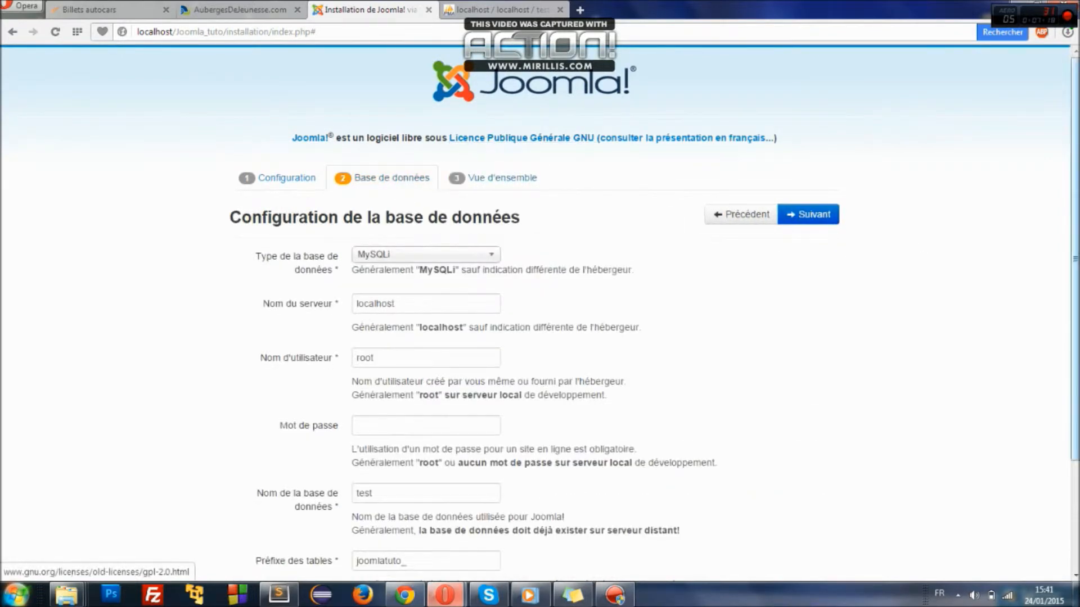
scroll(423, 309, down, 3)
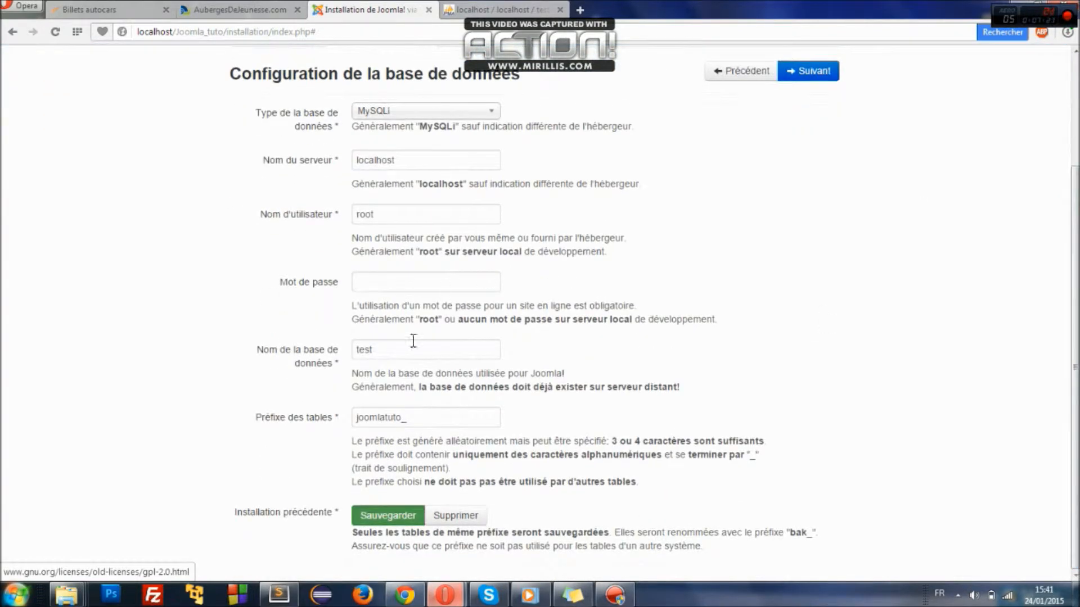
click(401, 419)
text(1_)
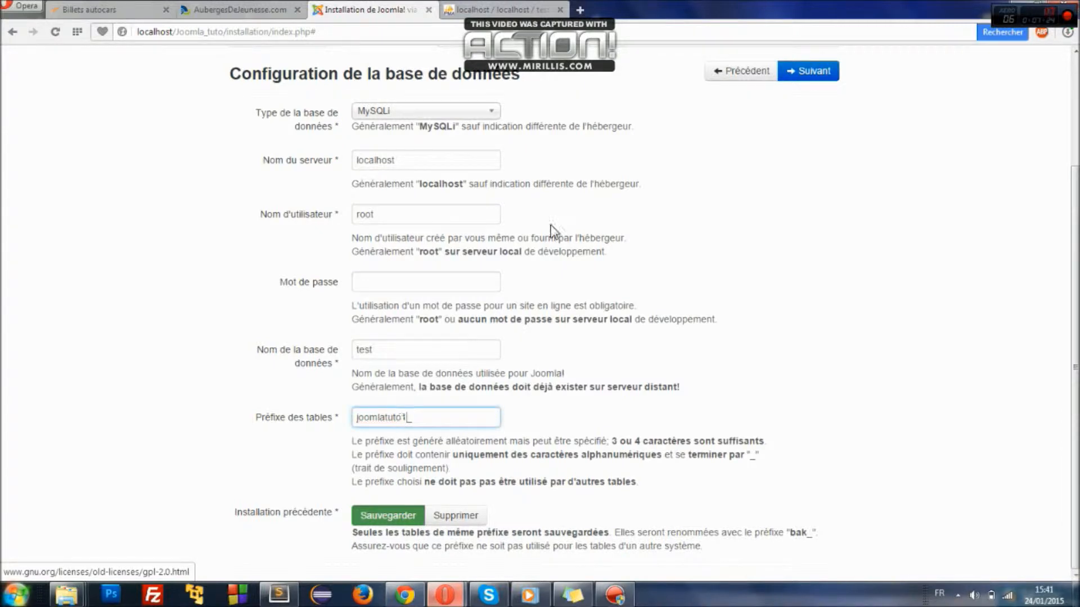
click(796, 70)
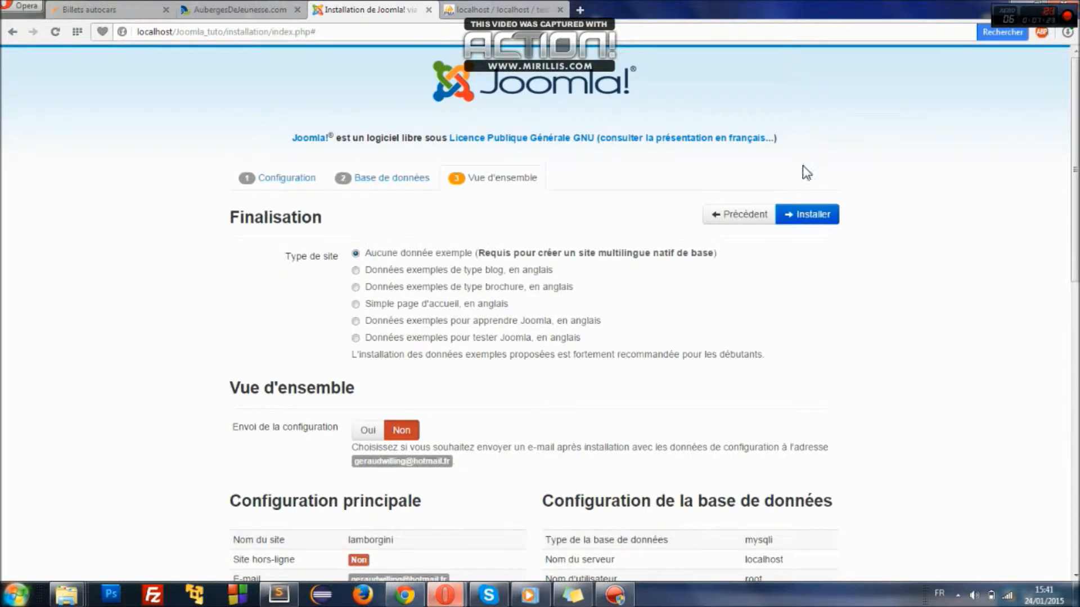
click(808, 215)
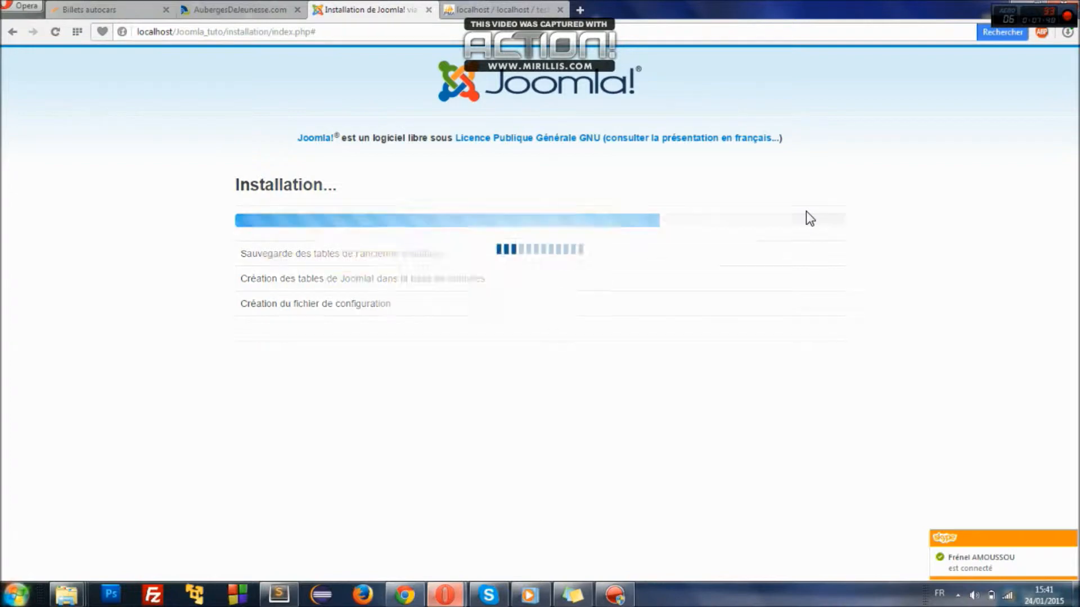
click(461, 13)
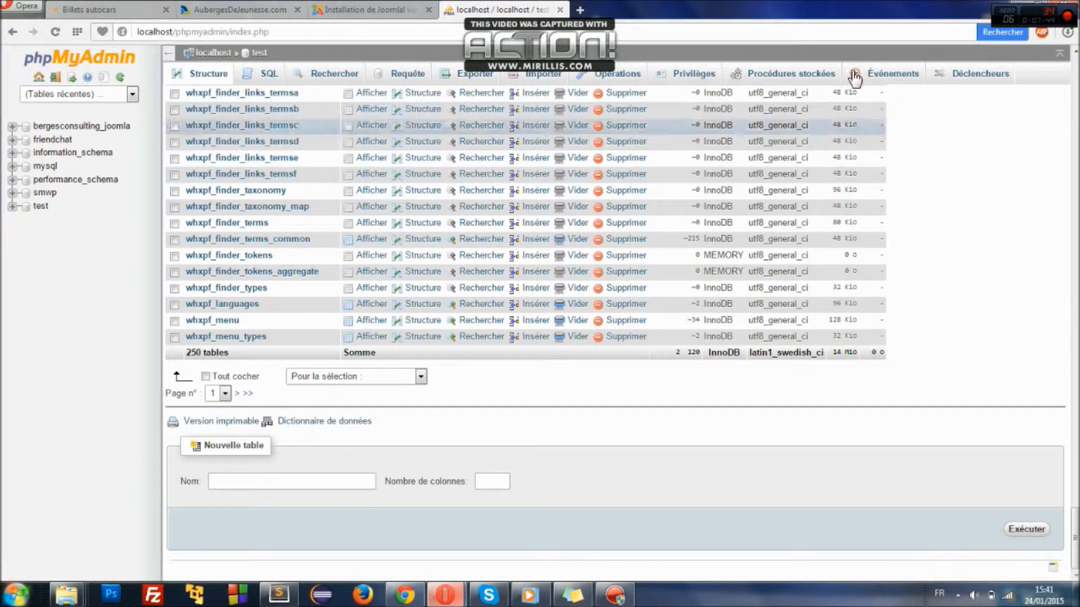
- Refresh the test database and confirm the new joomlatuto1_ tables such as joomlatuto1_assets
click(201, 75)
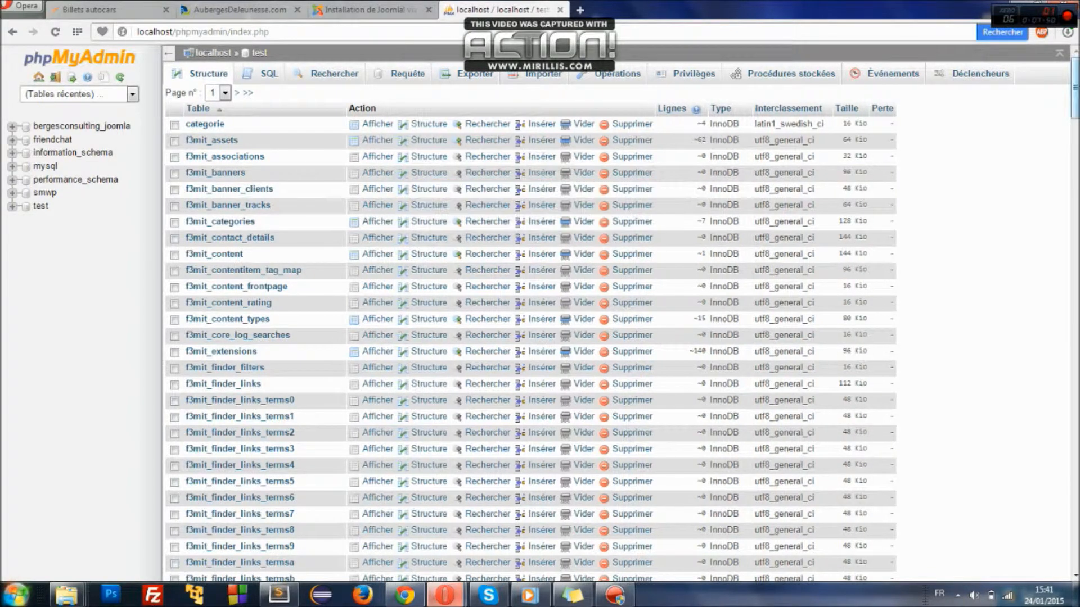
scroll(531, 332, down, 9)
scroll(531, 331, down, 20)
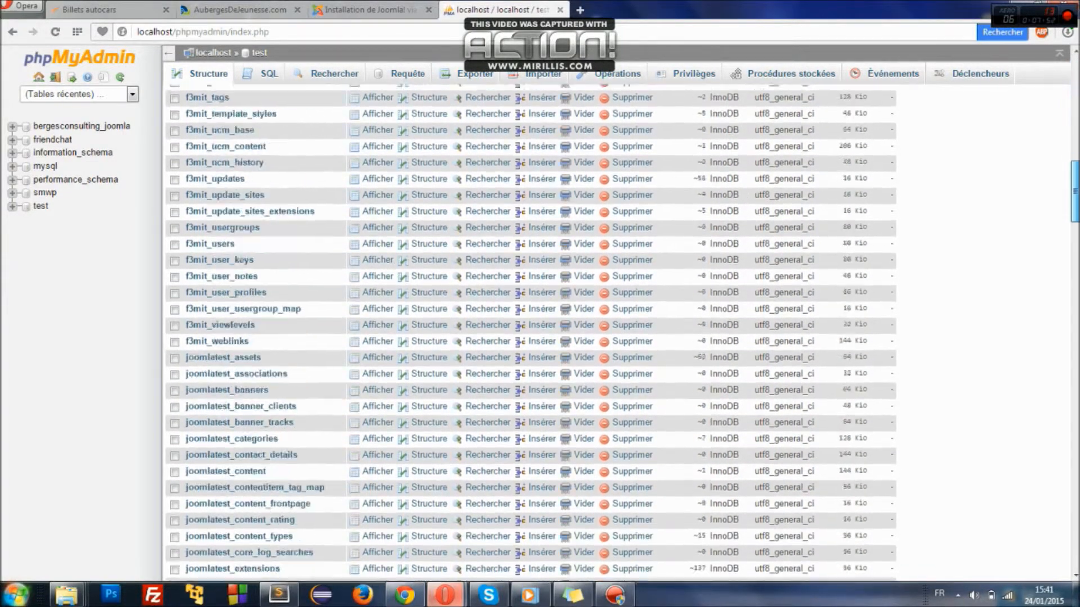
scroll(530, 332, down, 20)
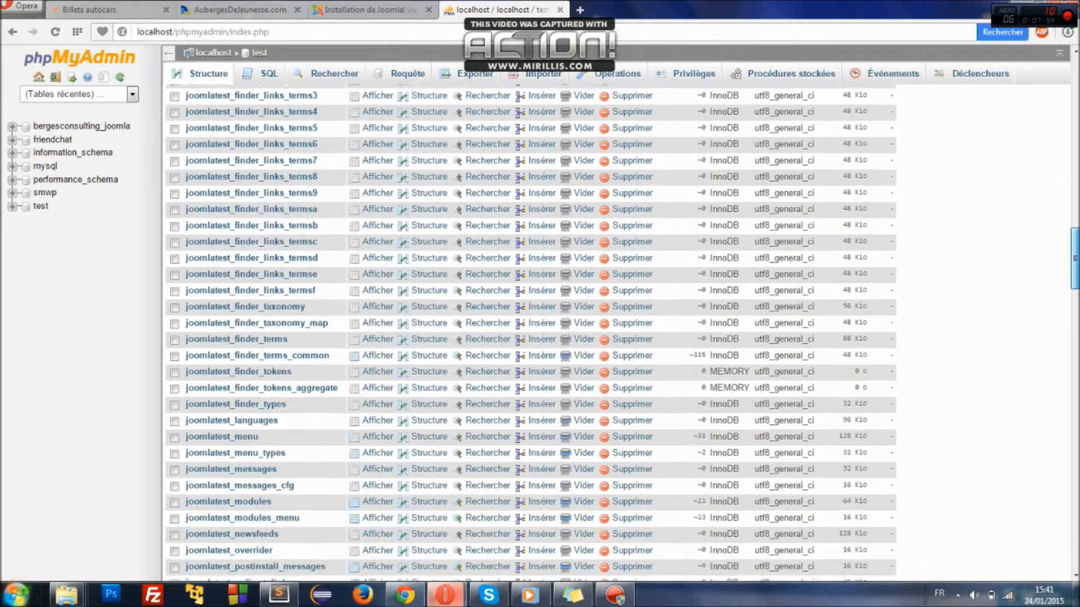
scroll(531, 332, down, 4)
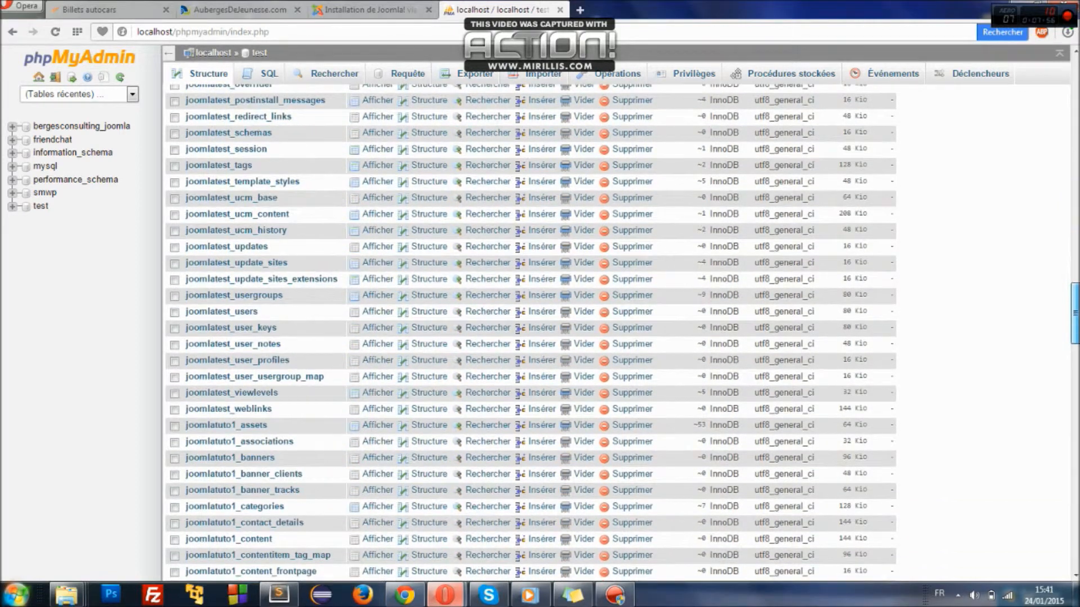
scroll(531, 332, down, 5)
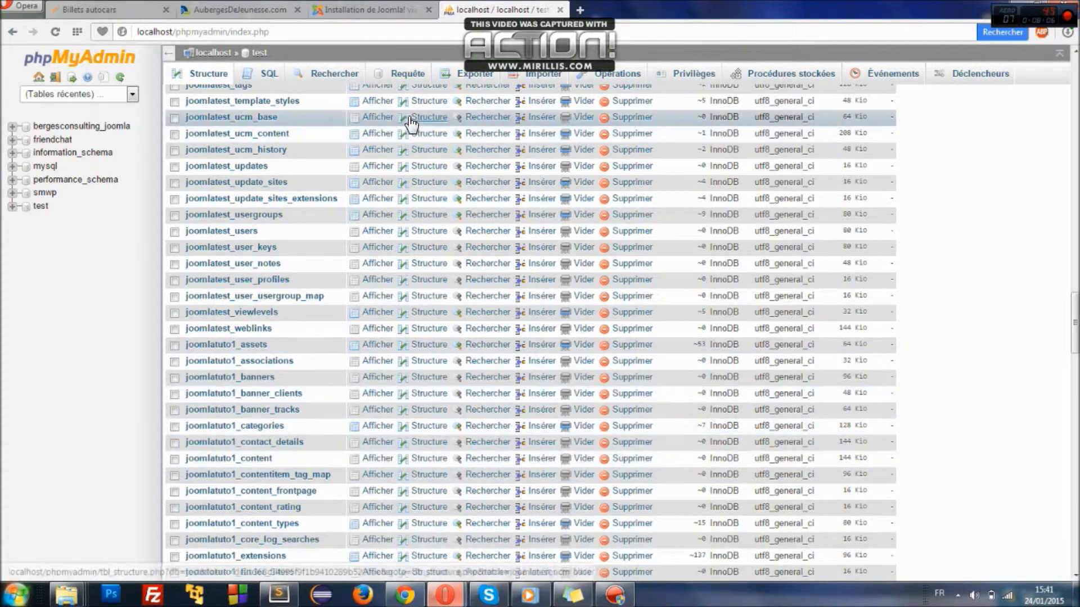
click(376, 6)
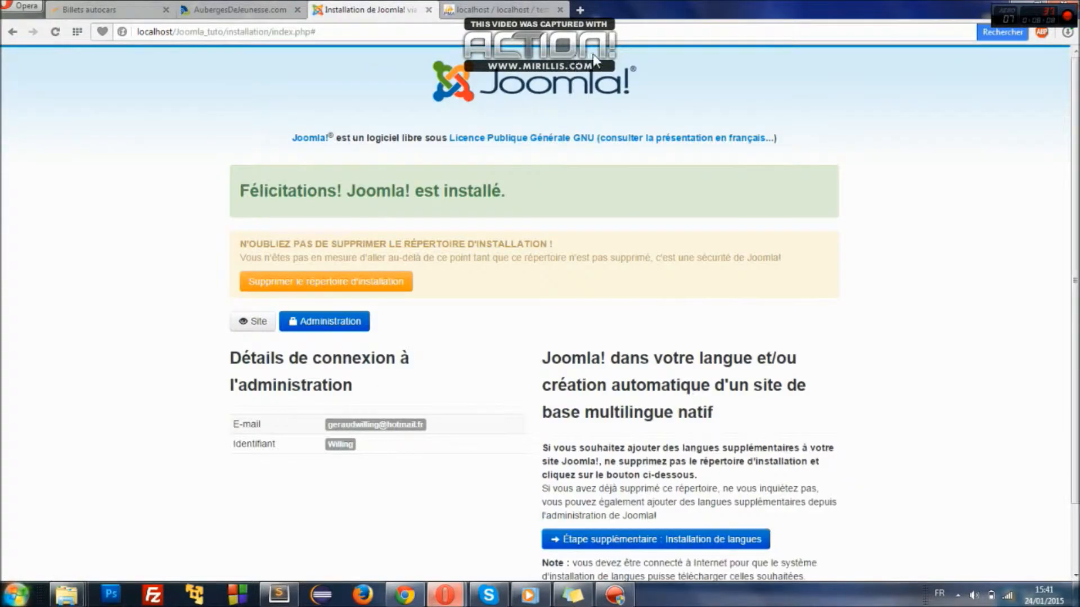
- Remove Joomla's installation folder with 'Supprimer le répertoire d'installation'
scroll(802, 129, down, 2)
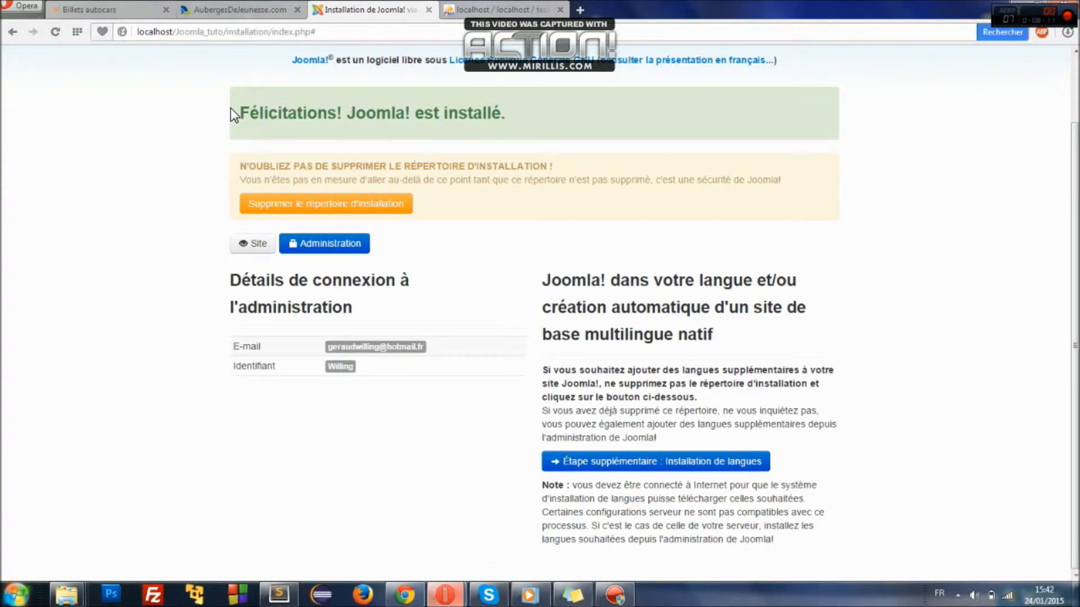
drag(238, 111, 517, 116)
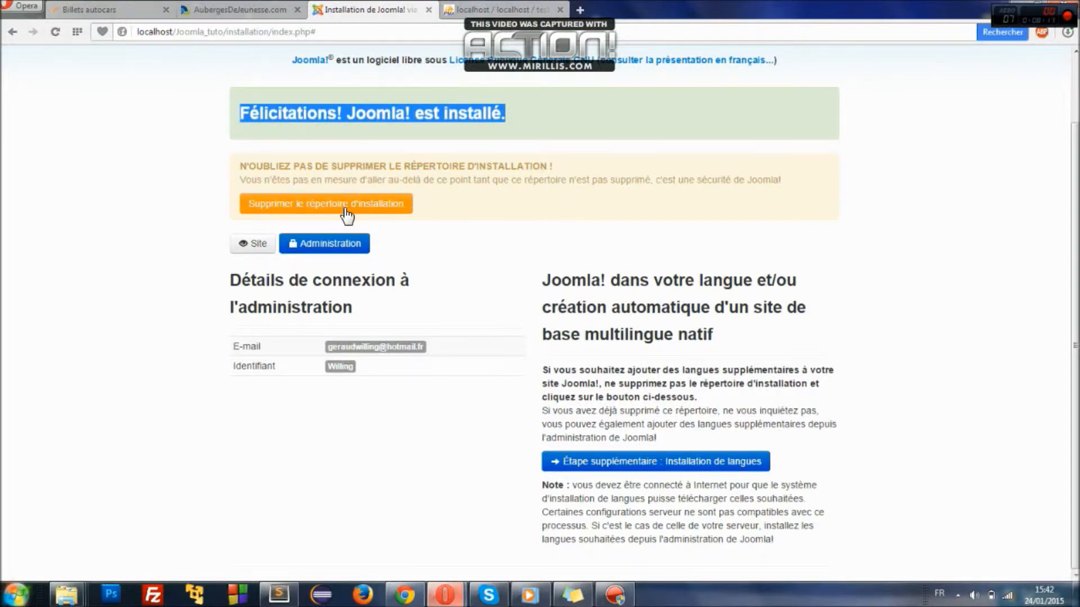
click(345, 209)
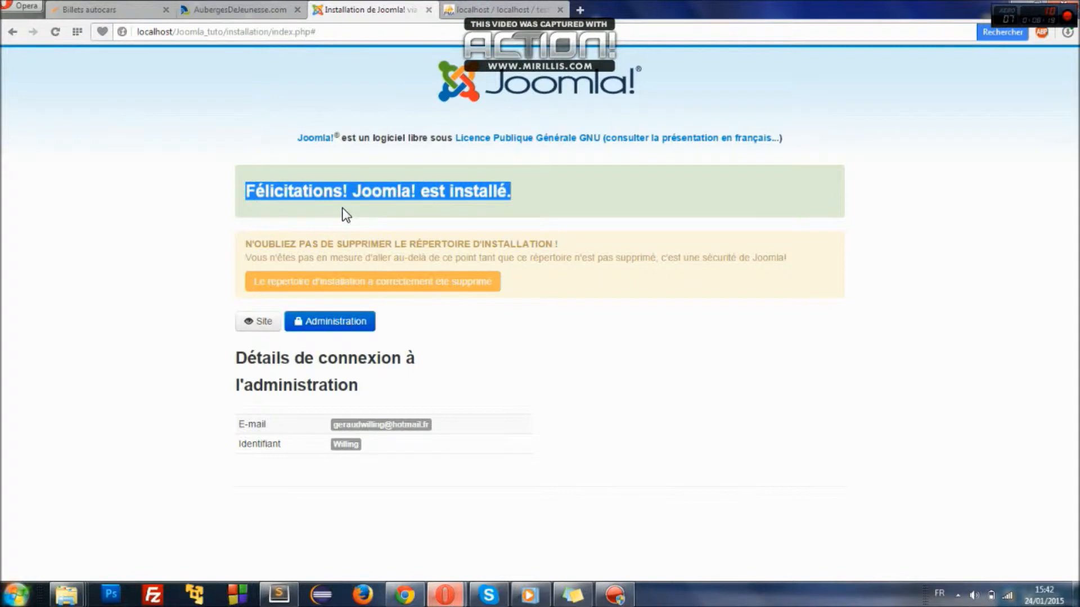
click(148, 242)
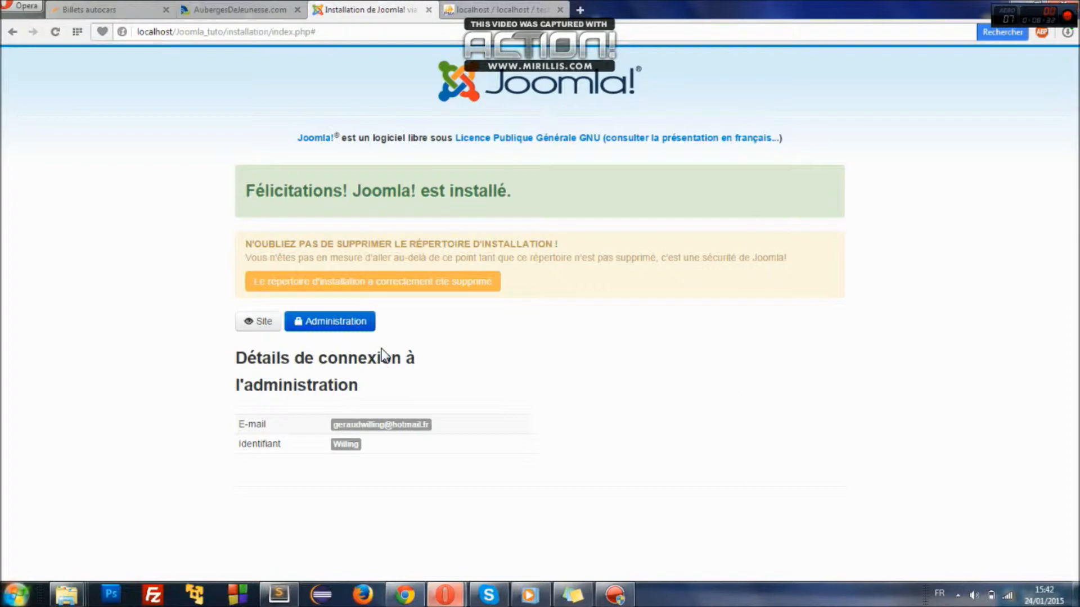
- View the lamborgini front page in a new tab, then load the administrator login page
right_click(266, 322)
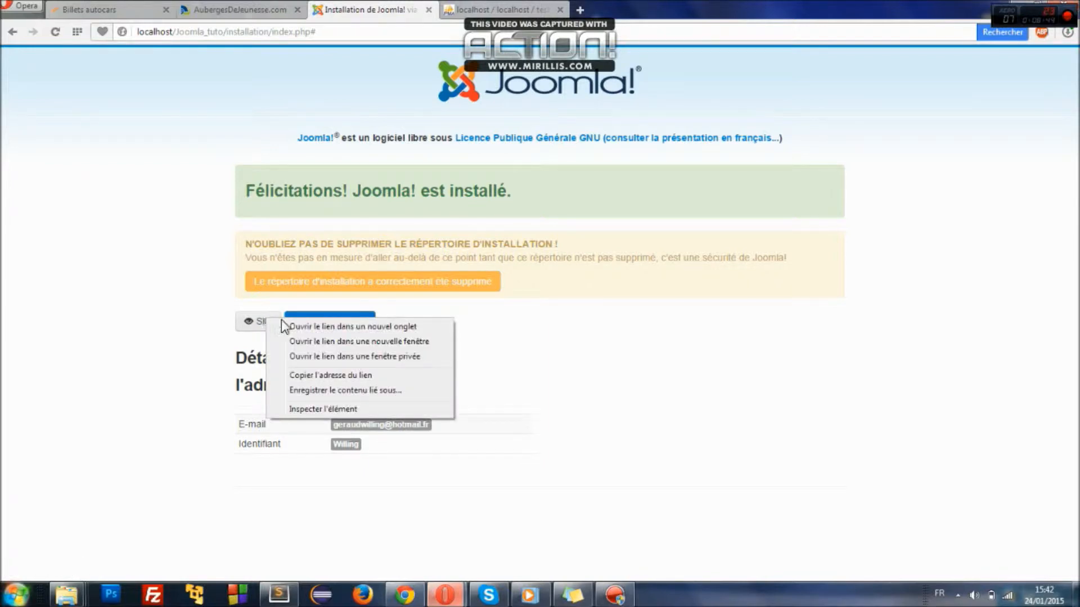
click(290, 327)
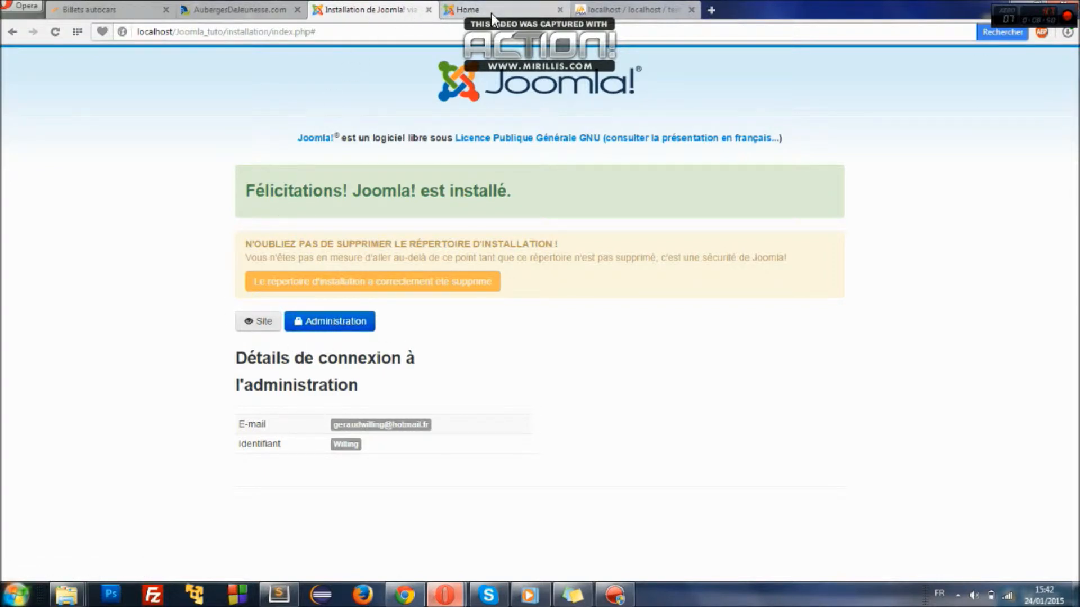
click(533, 11)
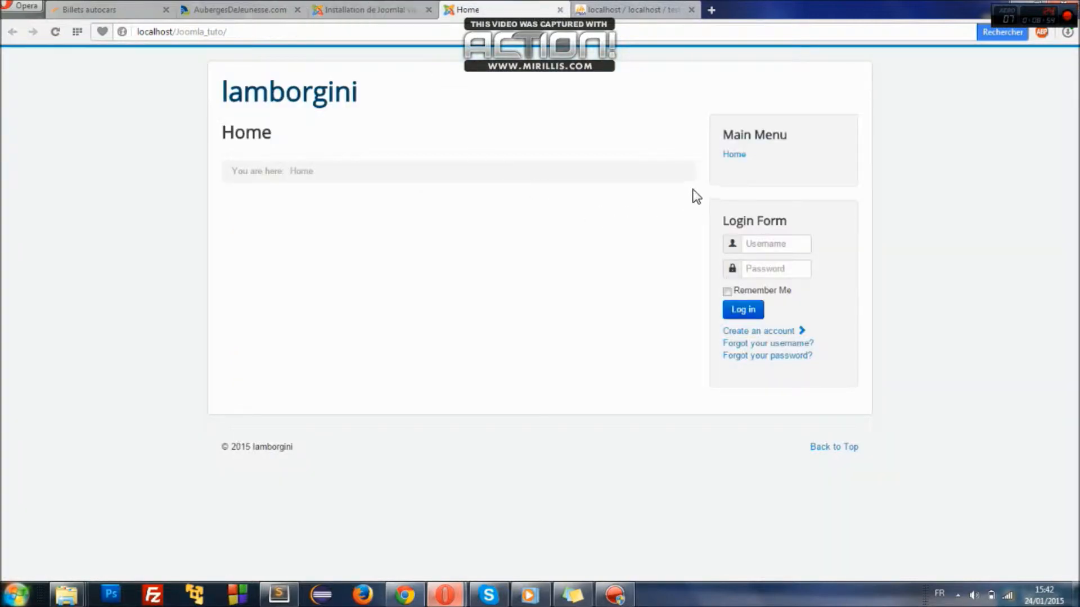
click(358, 10)
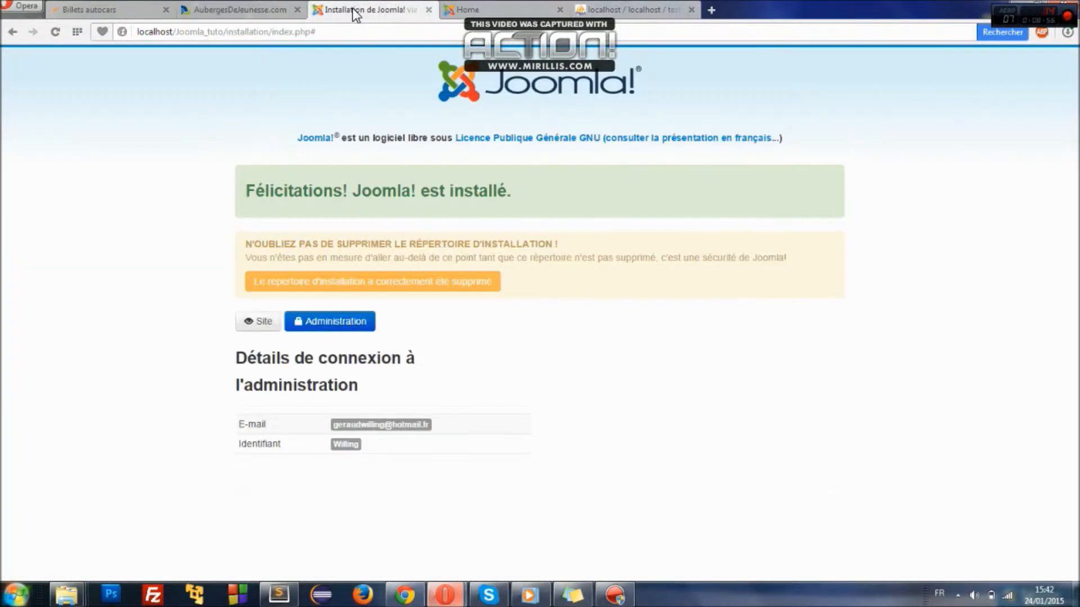
click(325, 326)
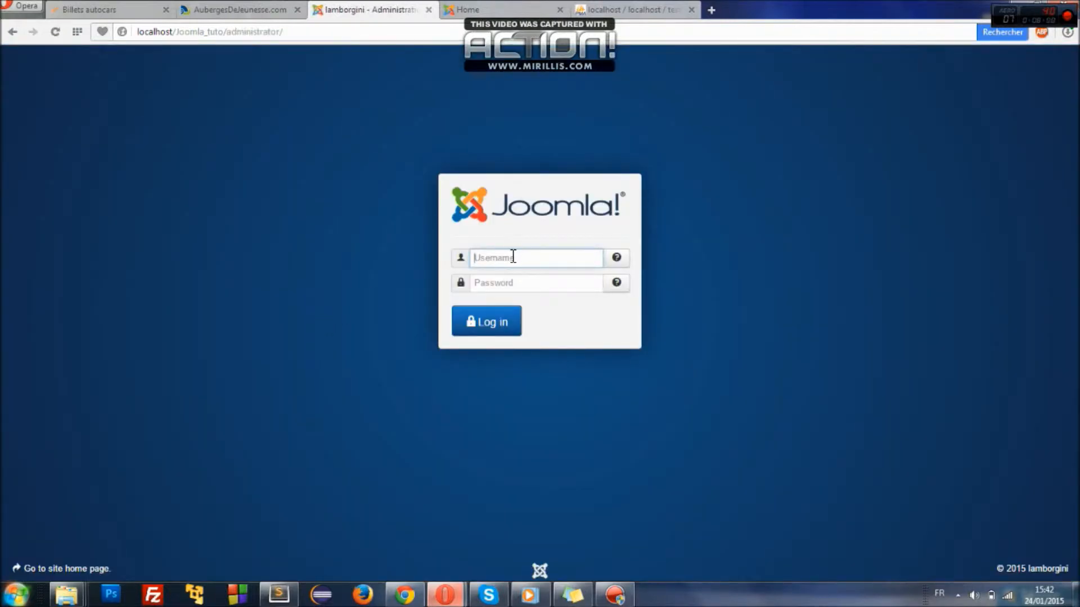
- Log into the lamborgini back end with the saved administrator username and password
click(511, 257)
click(485, 309)
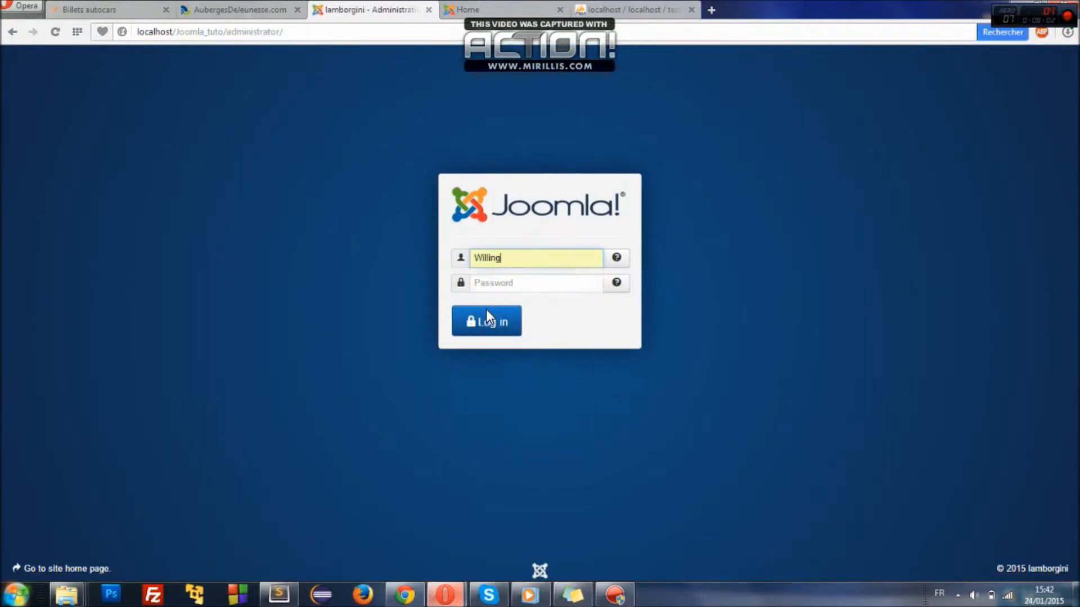
key(Return)
click(485, 310)
text(w)
click(489, 335)
click(491, 342)
text(p)
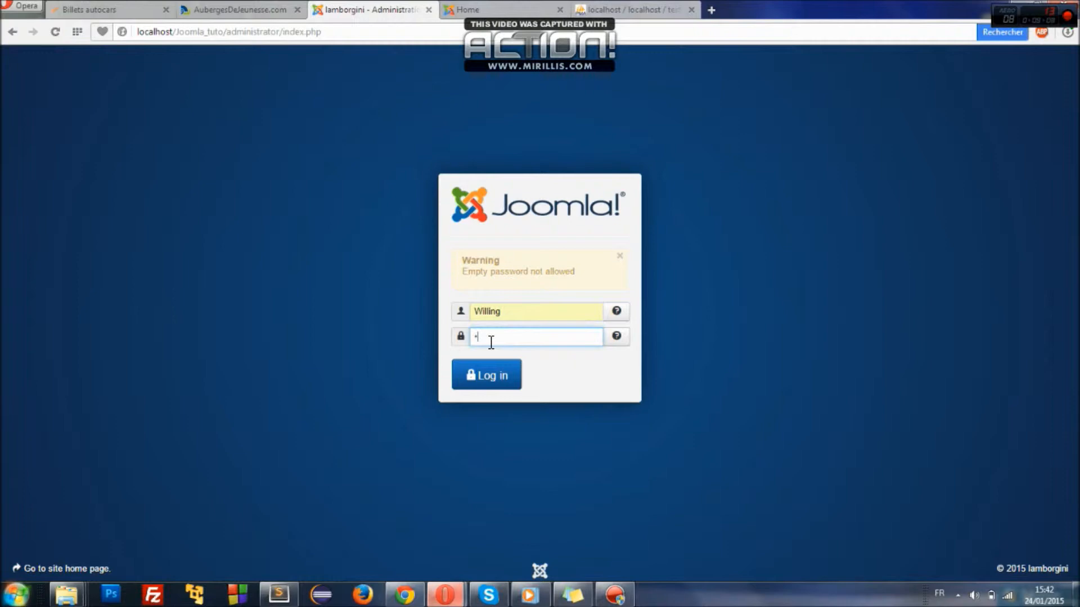
key(Return)
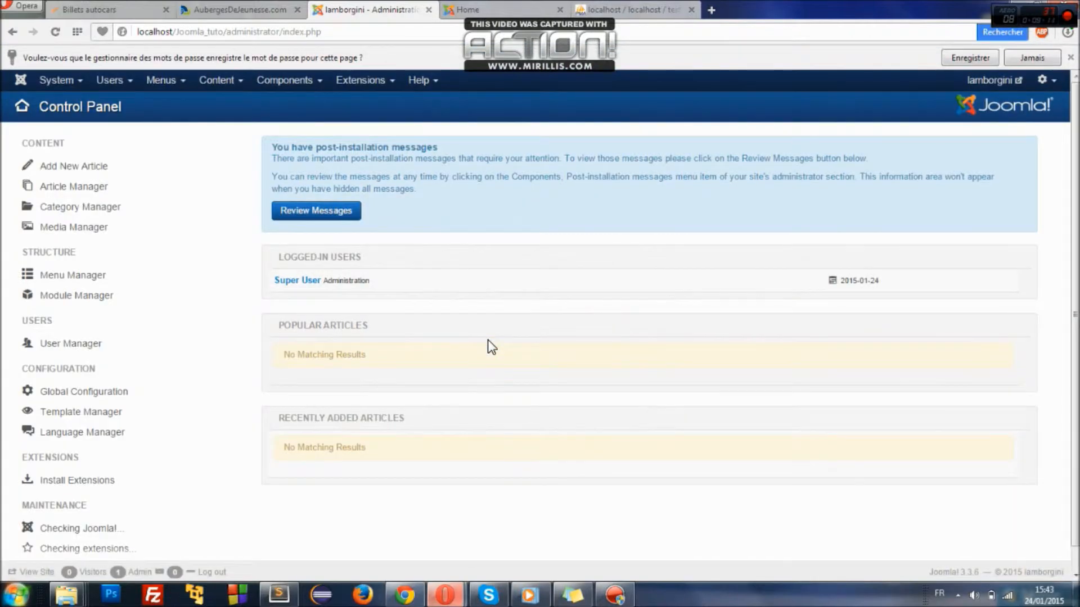
mouse_move(1075, 265)
mouse_down()
mouse_move(1075, 298)
mouse_move(1074, 258)
mouse_up()
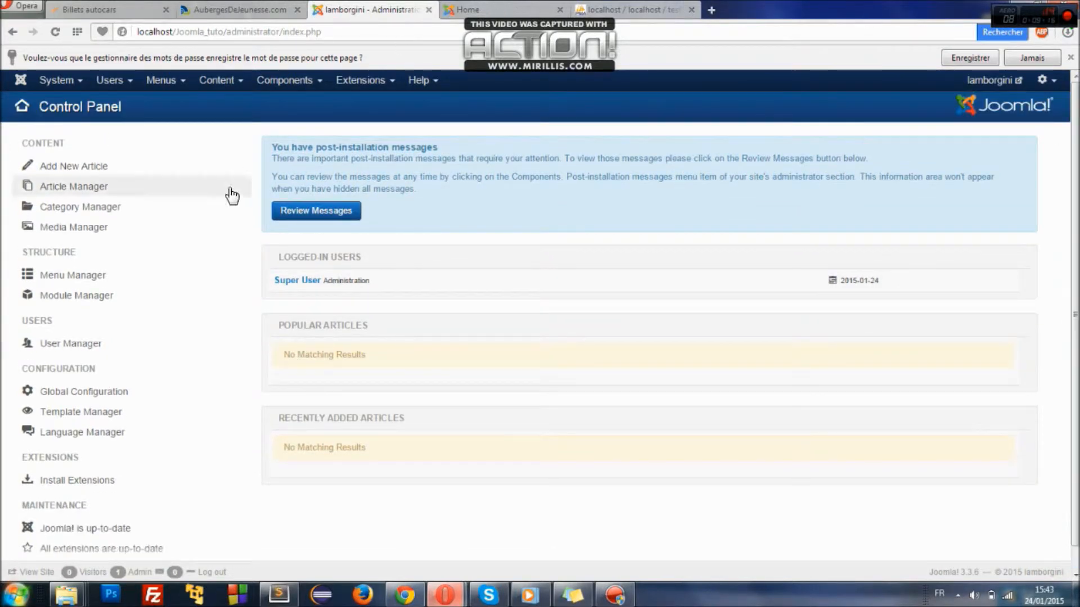
- Compare the site front page with the Control Panel, then bring up the Berges-Consulting site in Chrome
click(481, 8)
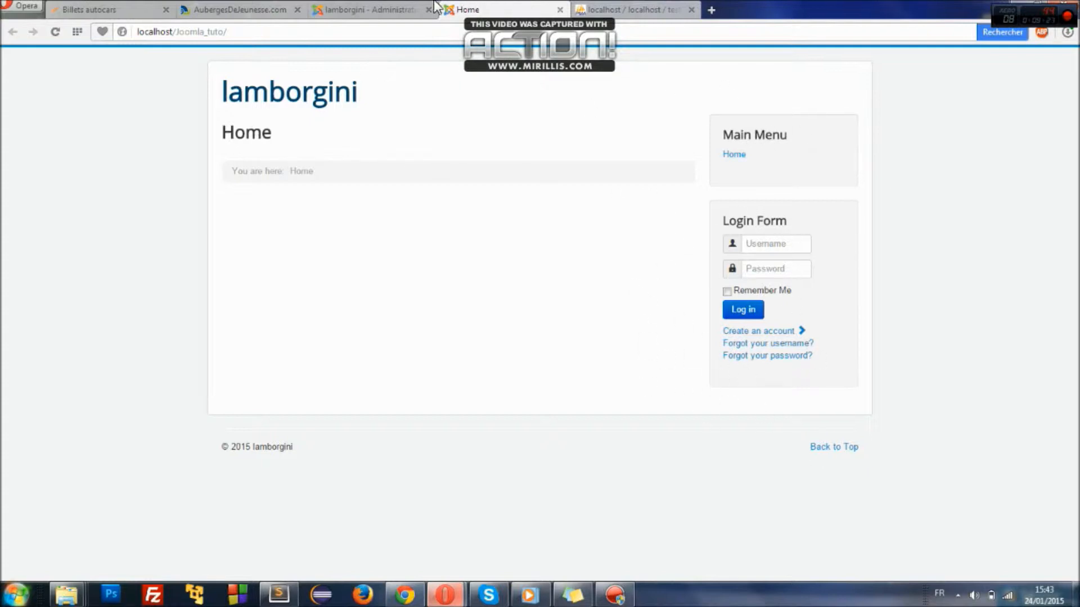
click(381, 5)
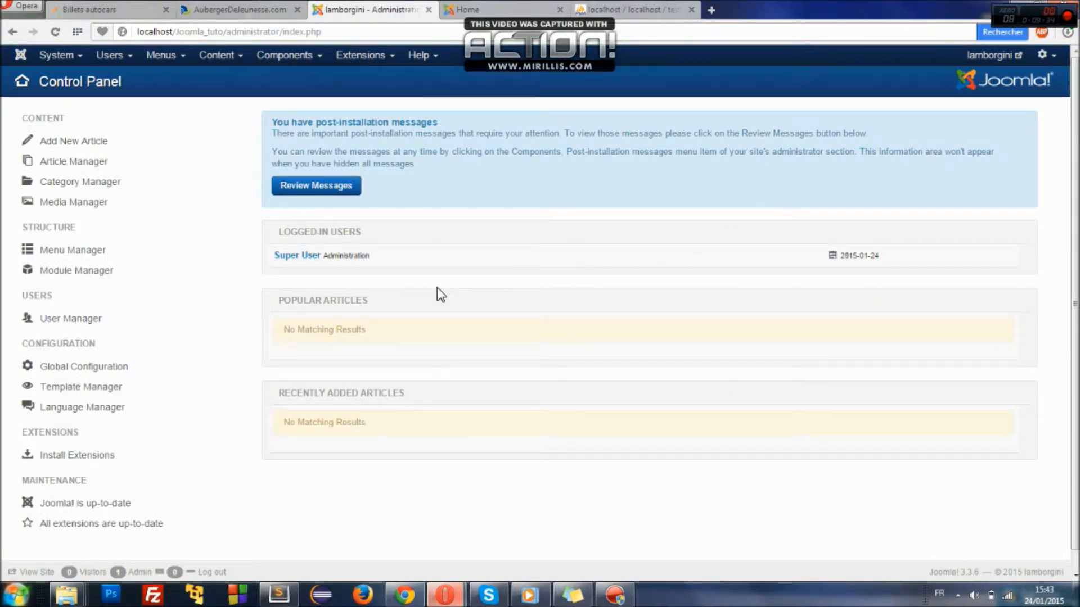
click(470, 13)
click(390, 4)
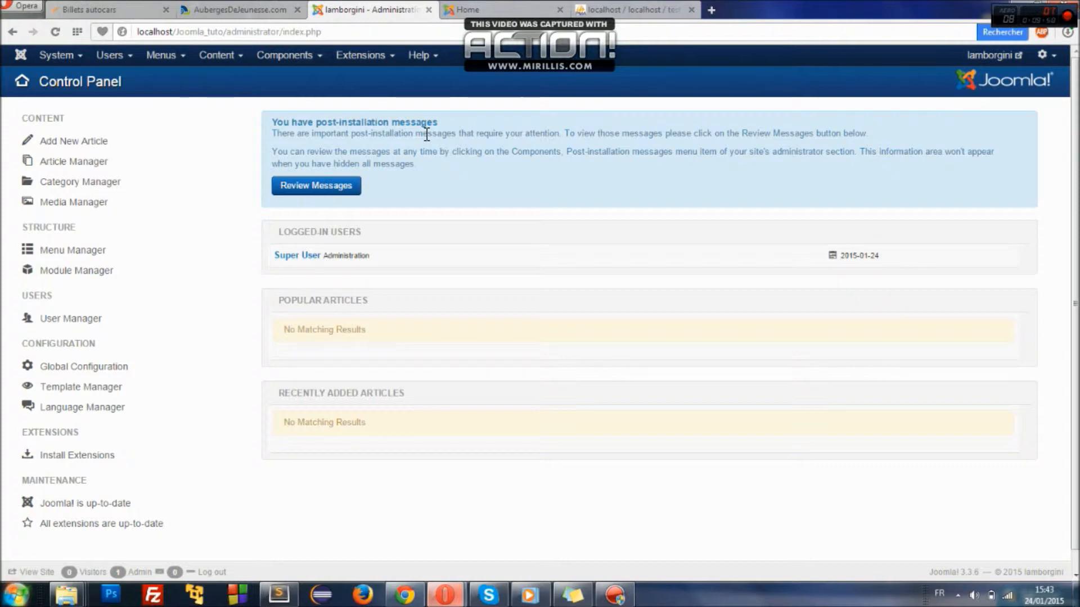
click(416, 600)
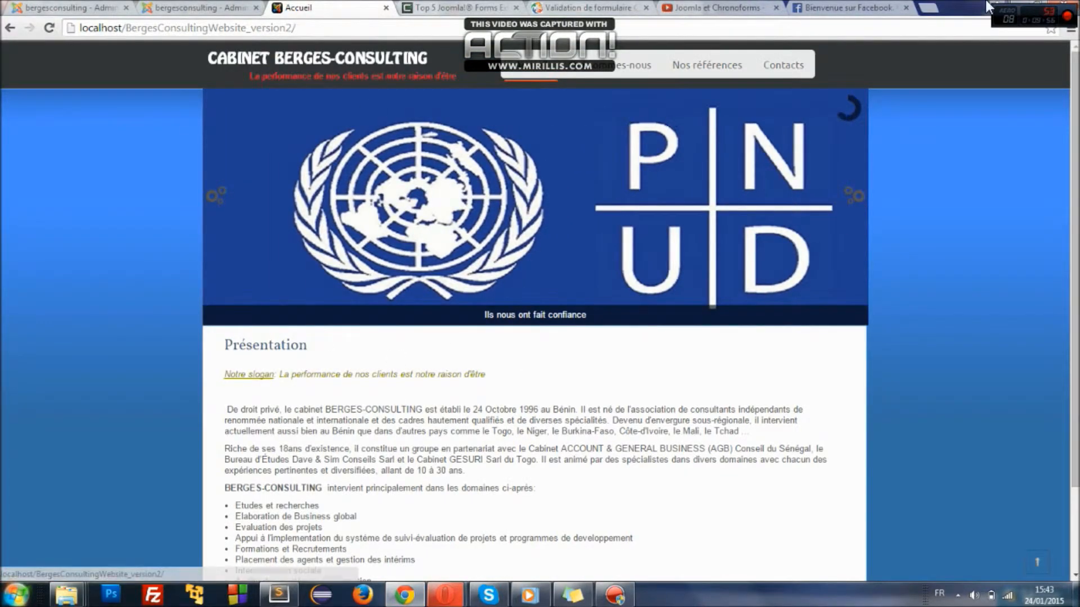
- Review and minimize the Berges-Consulting site, then open a new Opera Speed Dial tab
click(1022, 4)
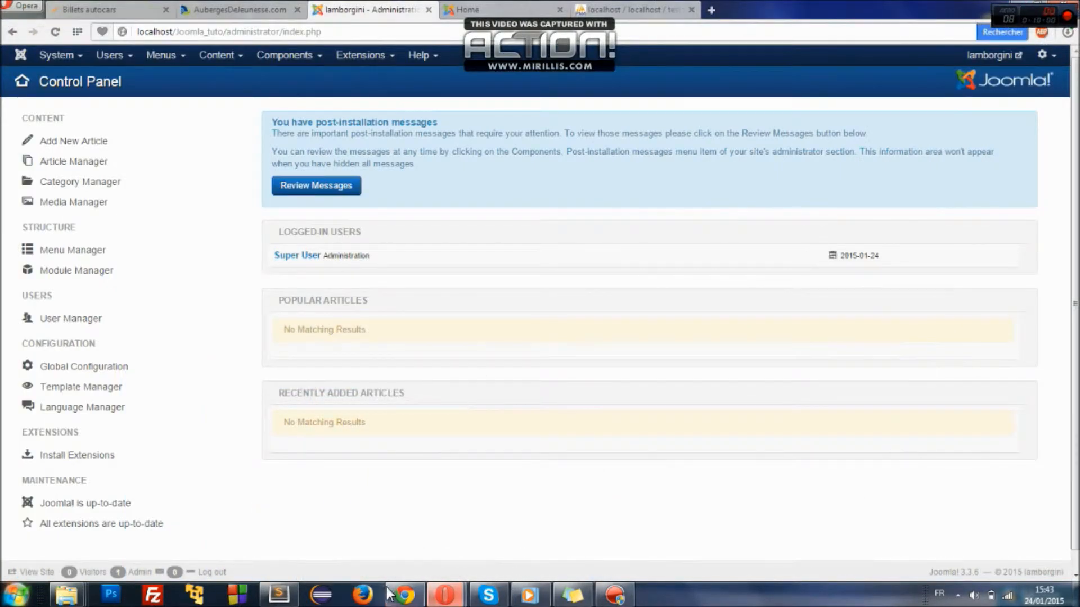
click(404, 599)
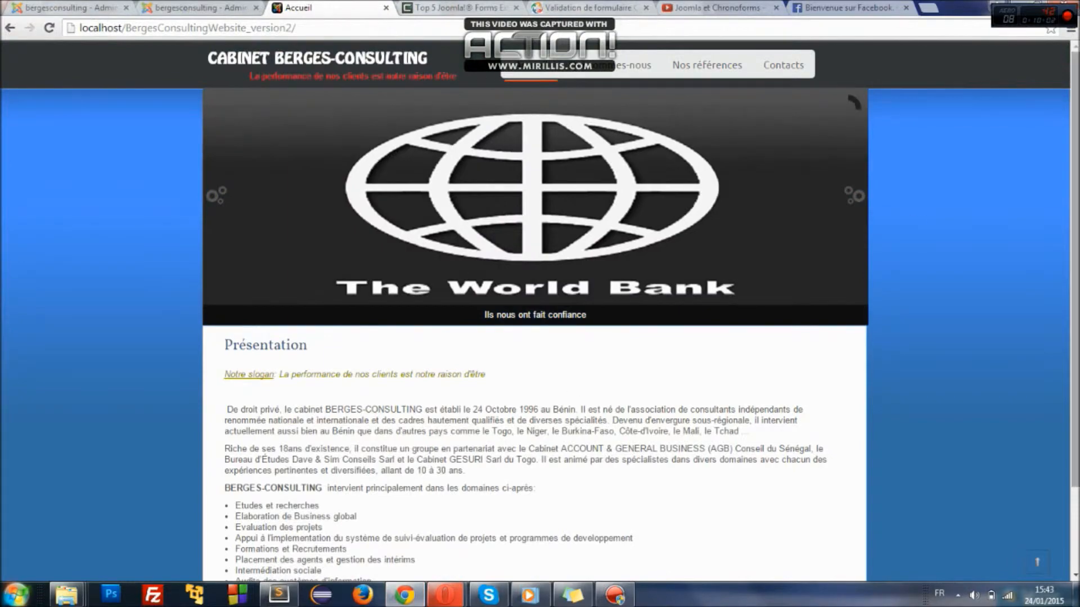
scroll(894, 145, down, 2)
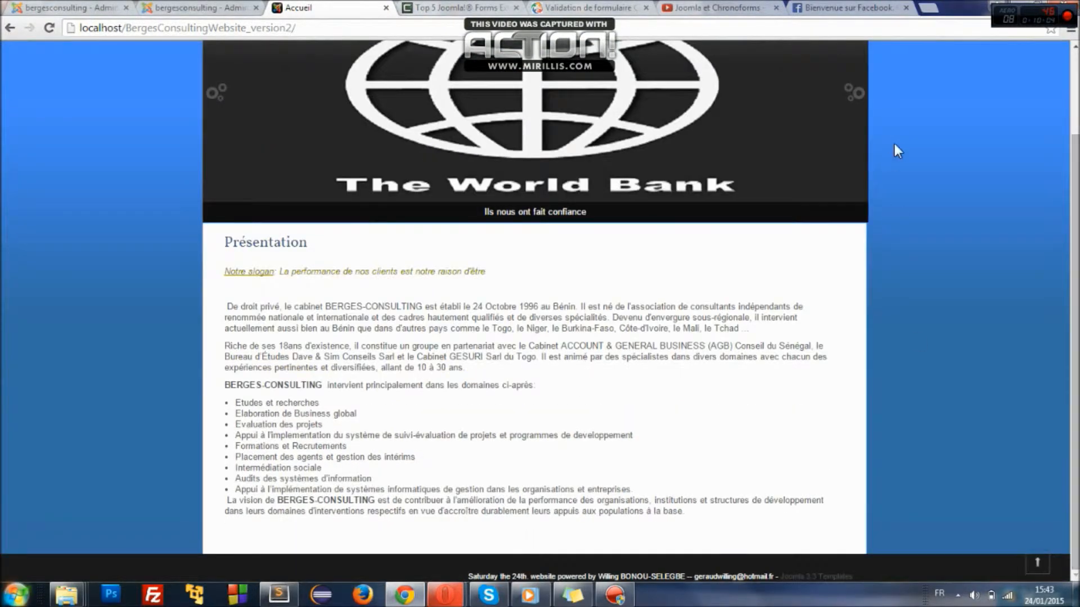
click(1027, 6)
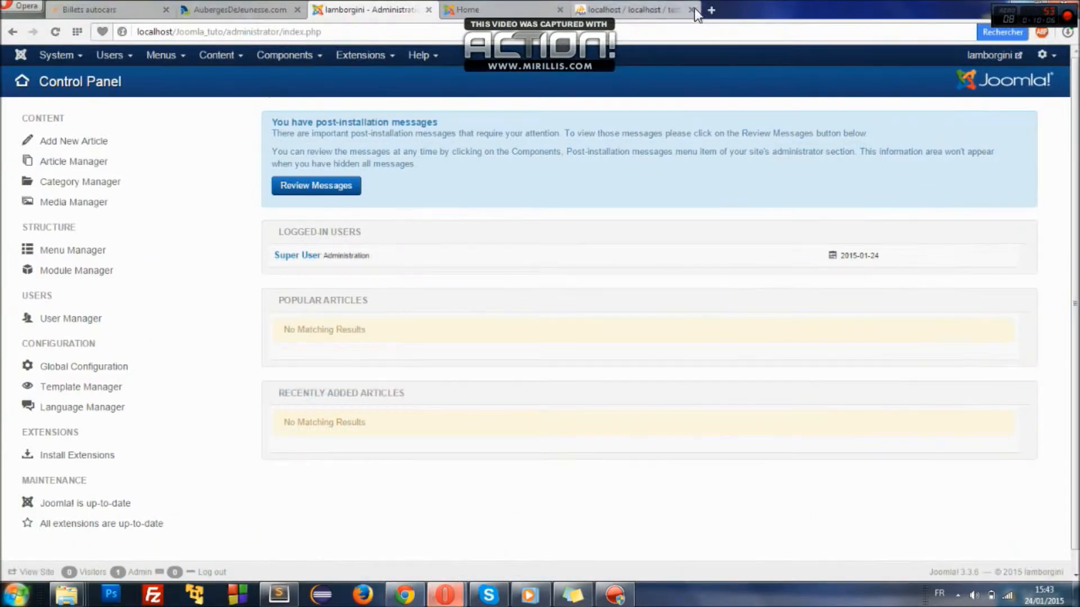
click(711, 9)
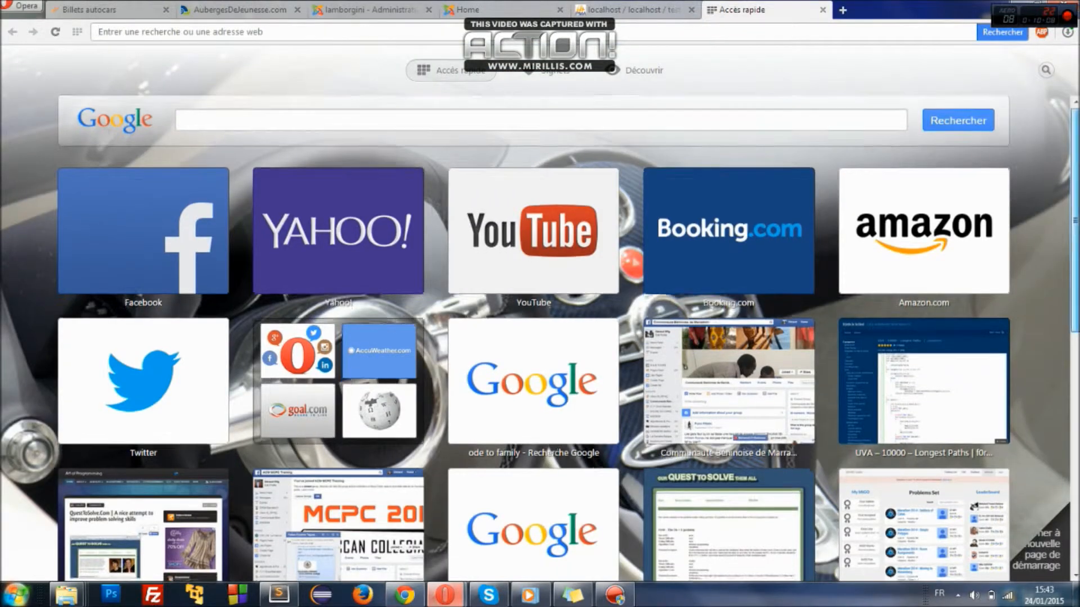
scroll(539, 315, down, 5)
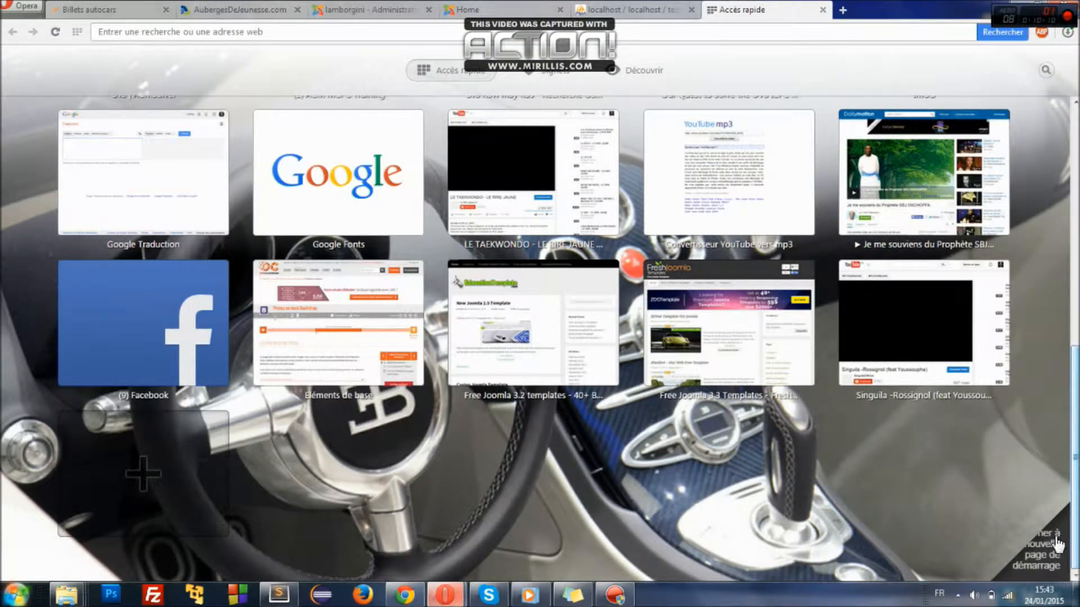
click(785, 373)
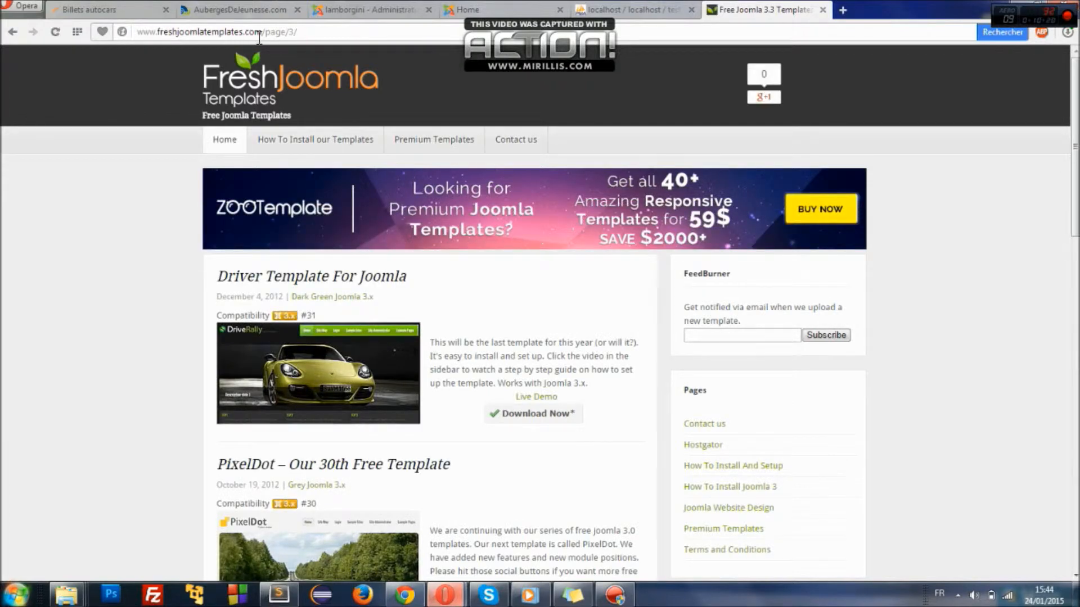
scroll(1078, 191, down, 4)
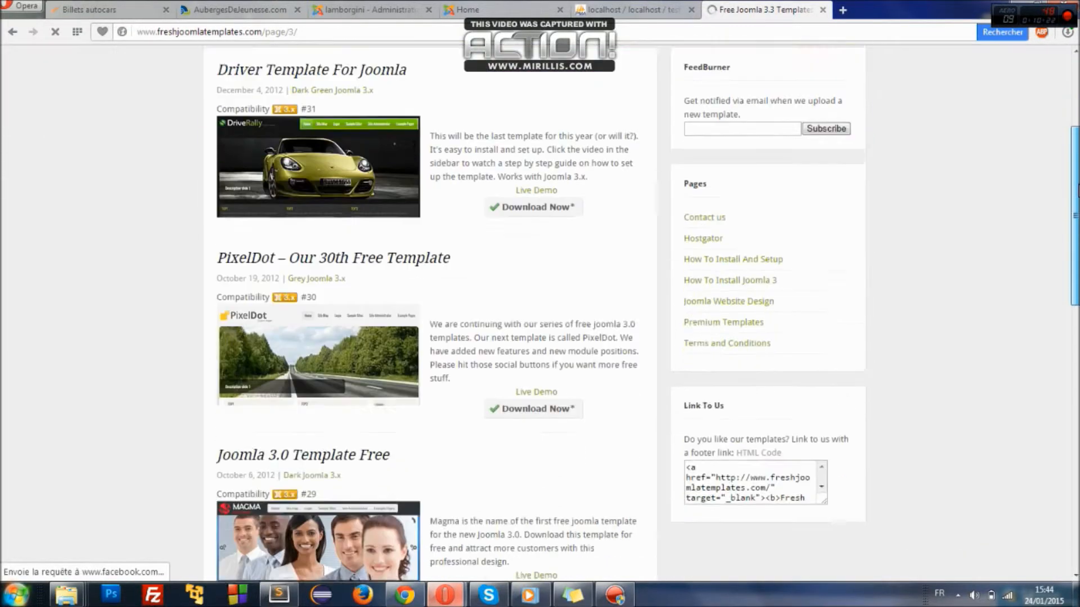
scroll(737, 122, down, 6)
scroll(736, 123, down, 2)
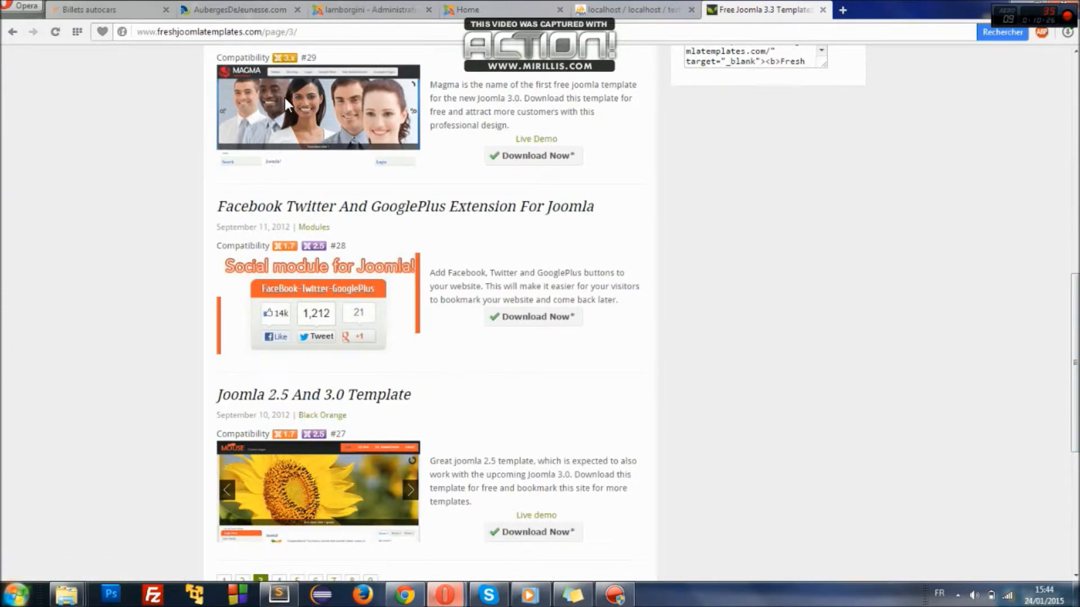
click(538, 160)
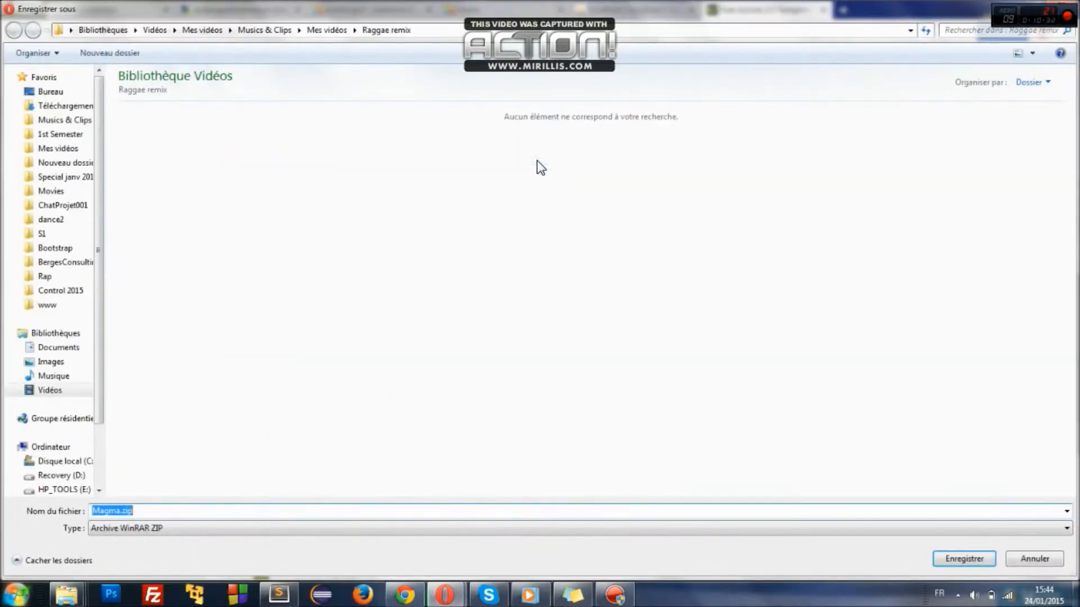
click(89, 107)
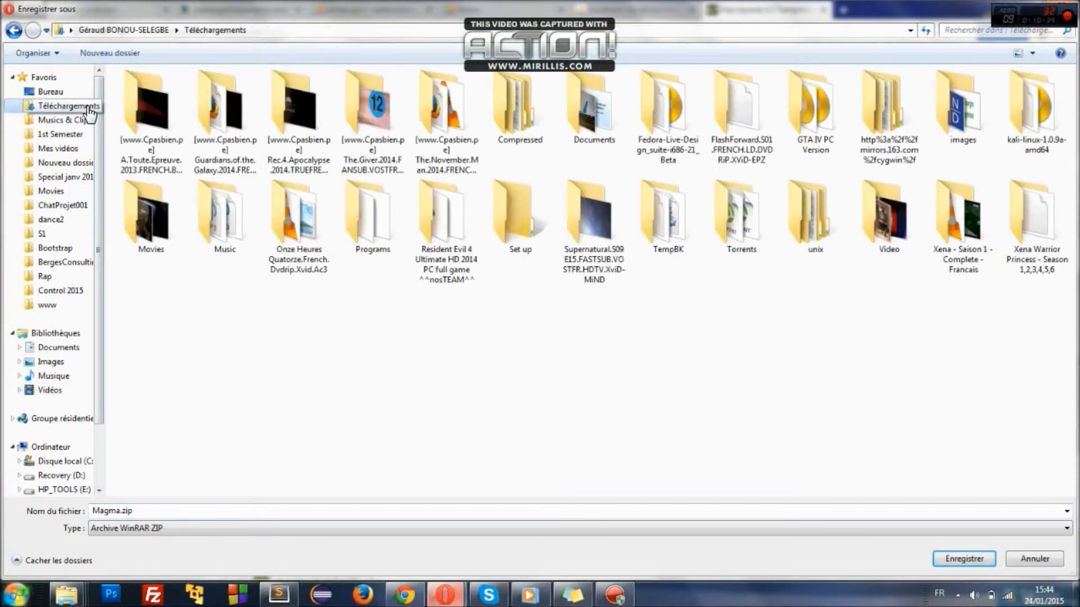
double_click(525, 117)
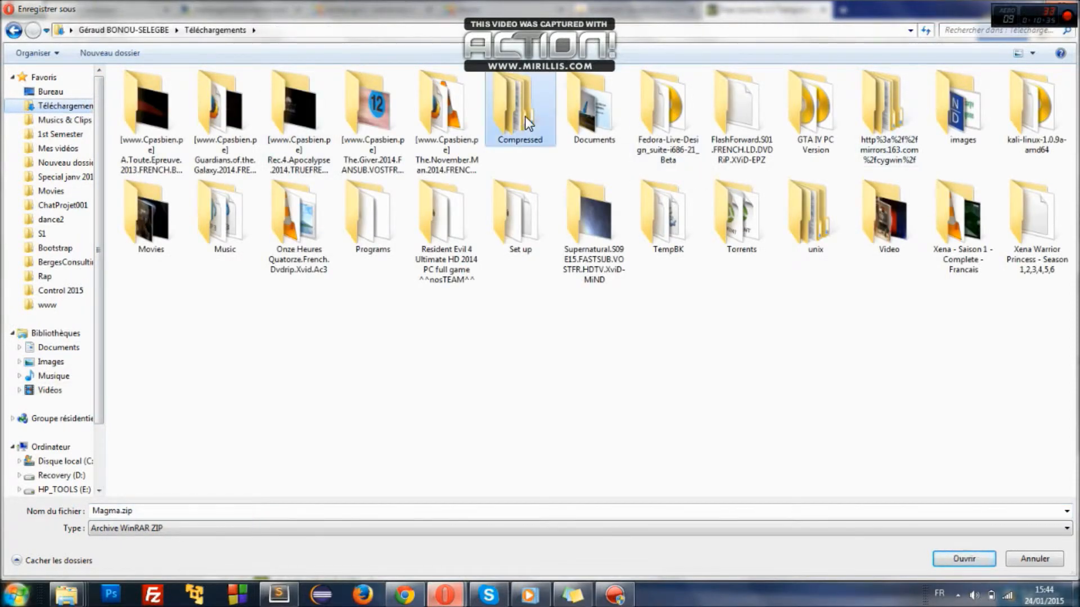
click(978, 555)
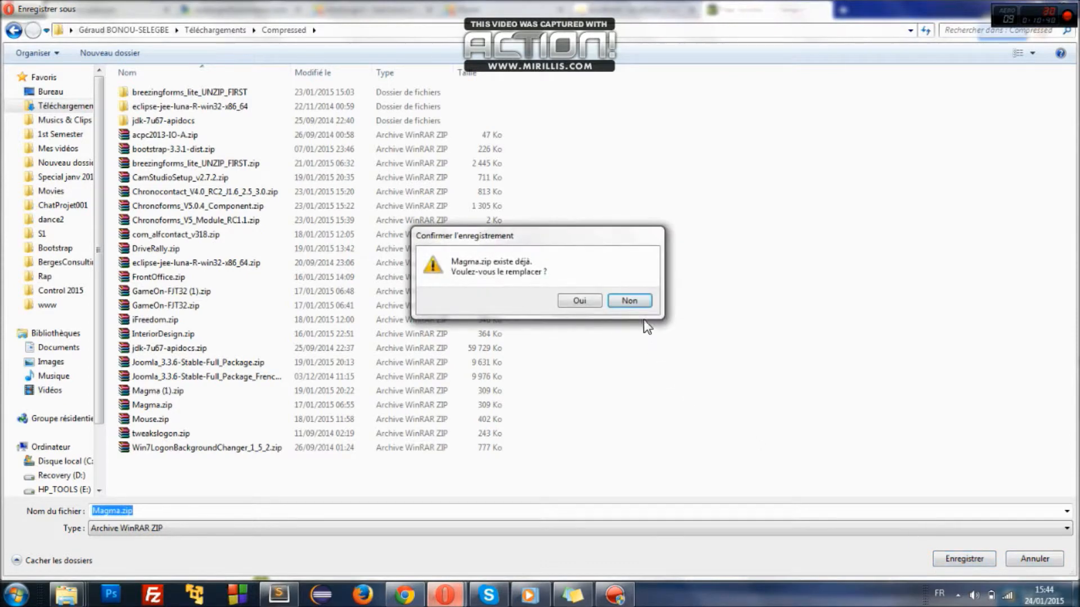
click(638, 303)
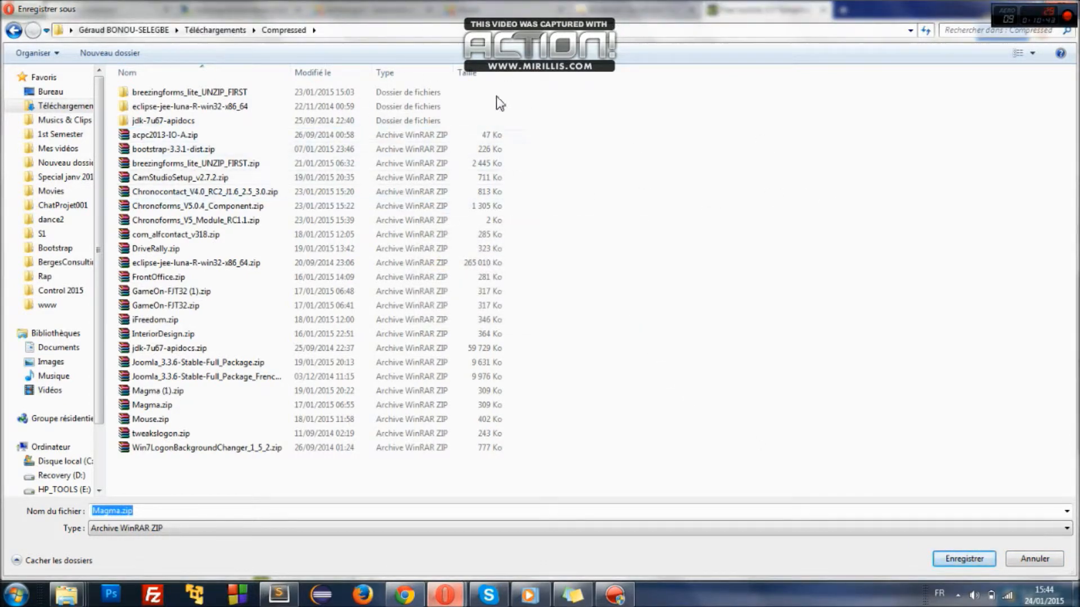
key(Escape)
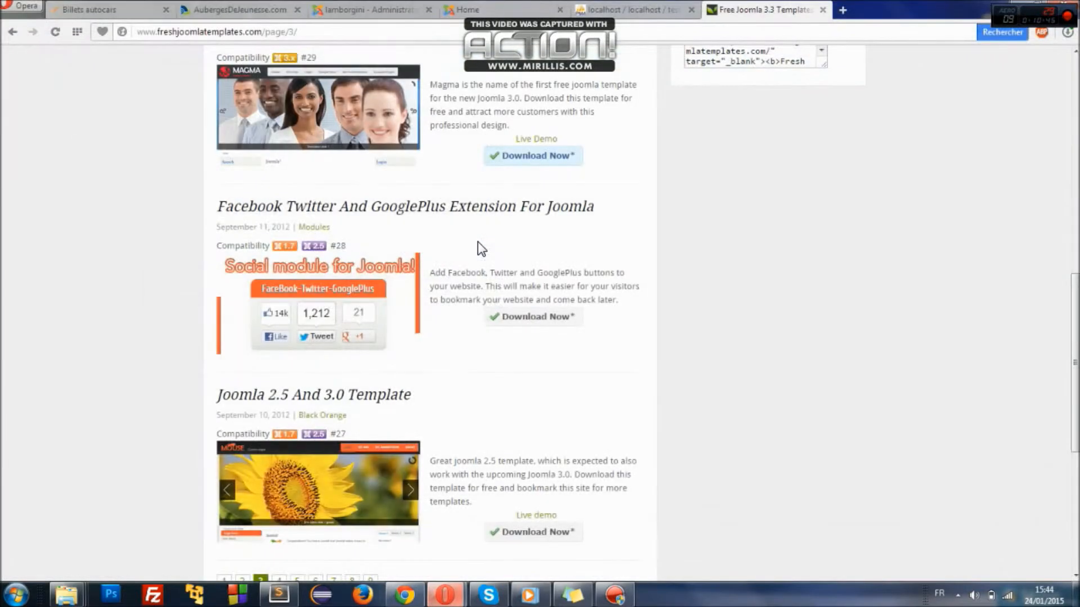
- Close the templates site and go to the Extension Manager install page
click(823, 12)
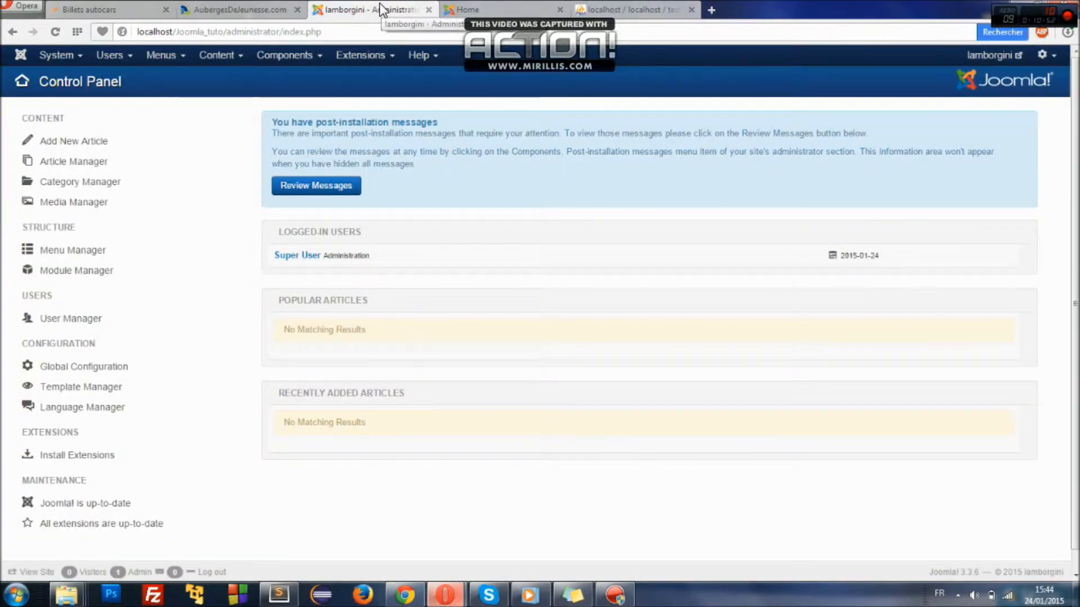
click(377, 63)
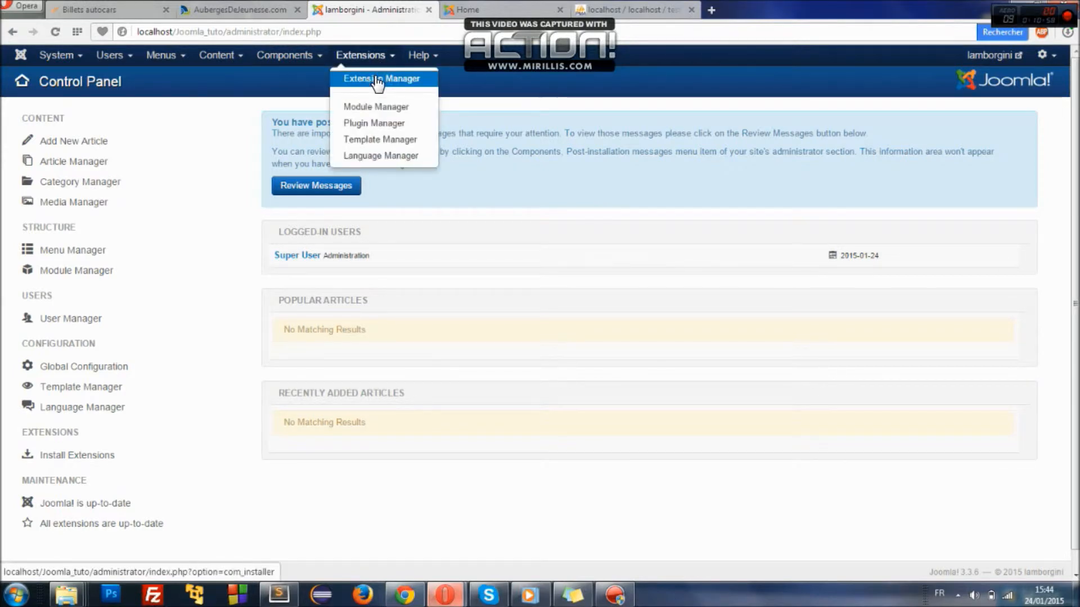
click(377, 80)
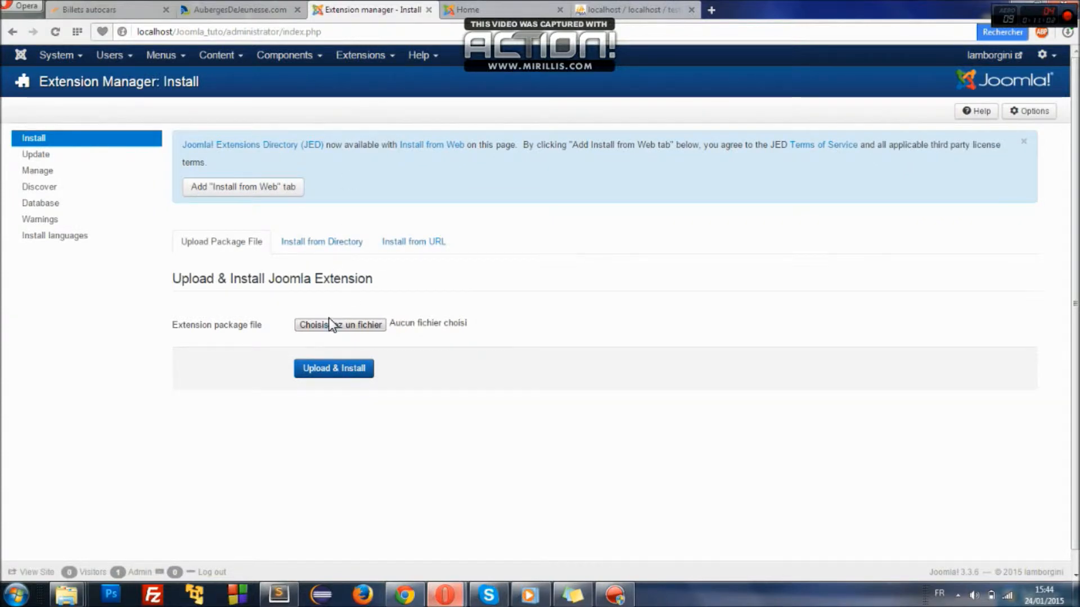
- Upload and install Magma.zip from the Downloads\Compressed folder
click(359, 326)
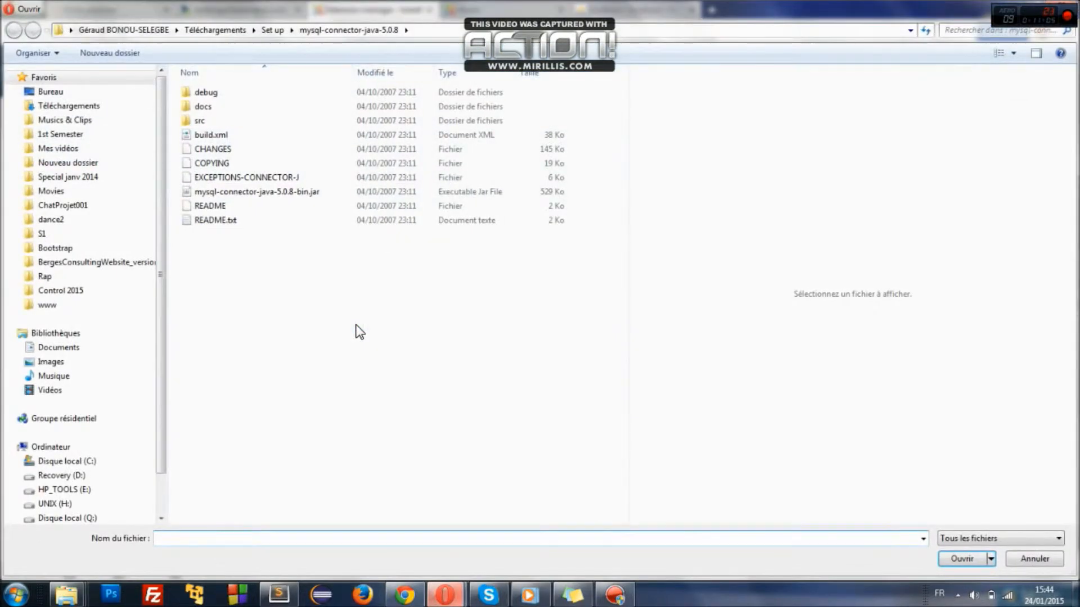
click(52, 106)
click(204, 125)
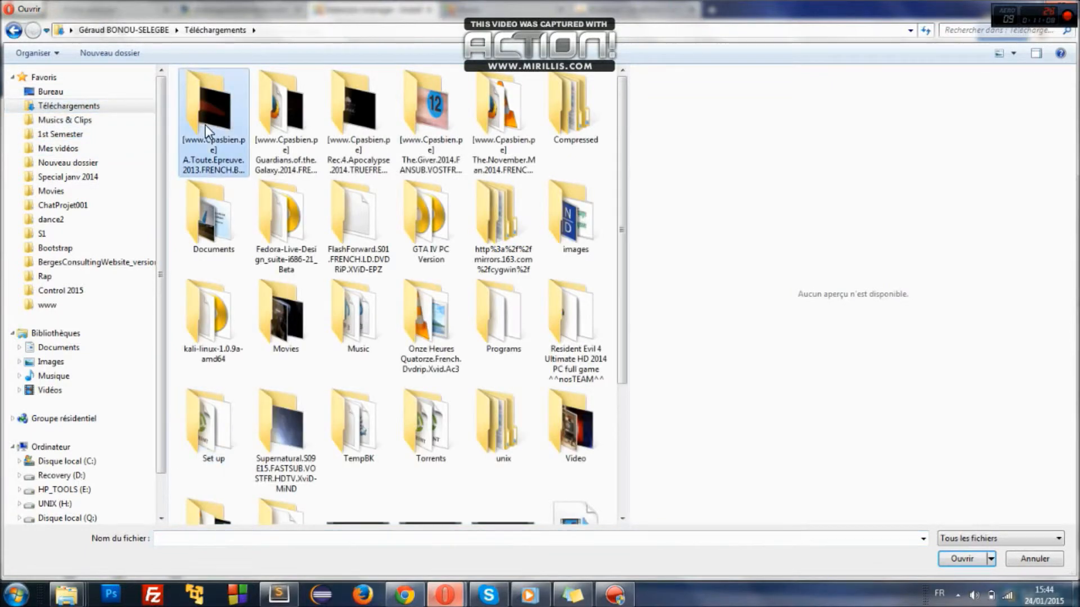
key(c)
key(Return)
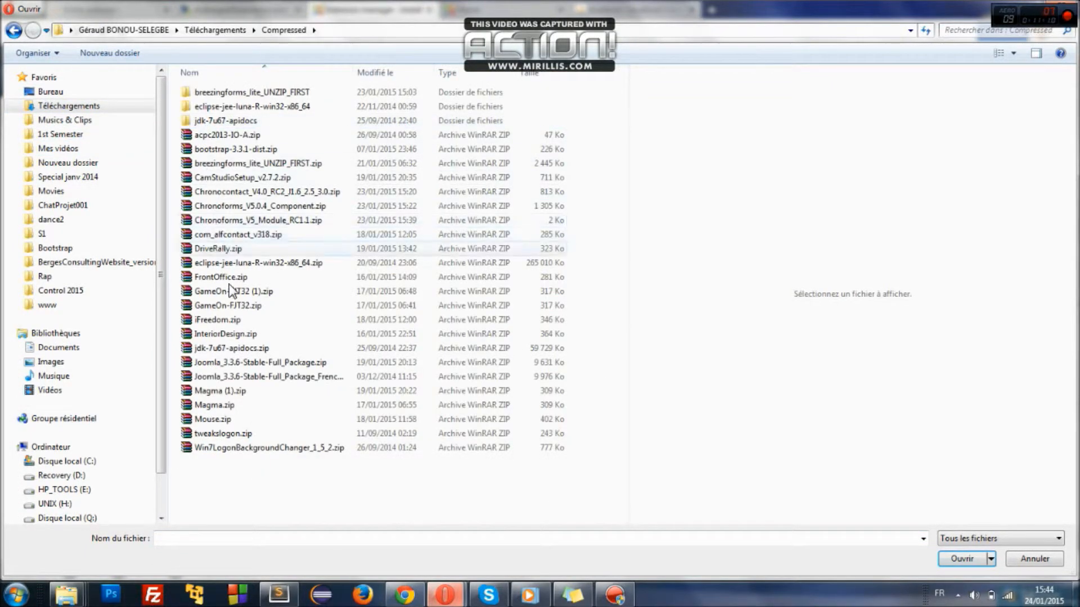
double_click(228, 406)
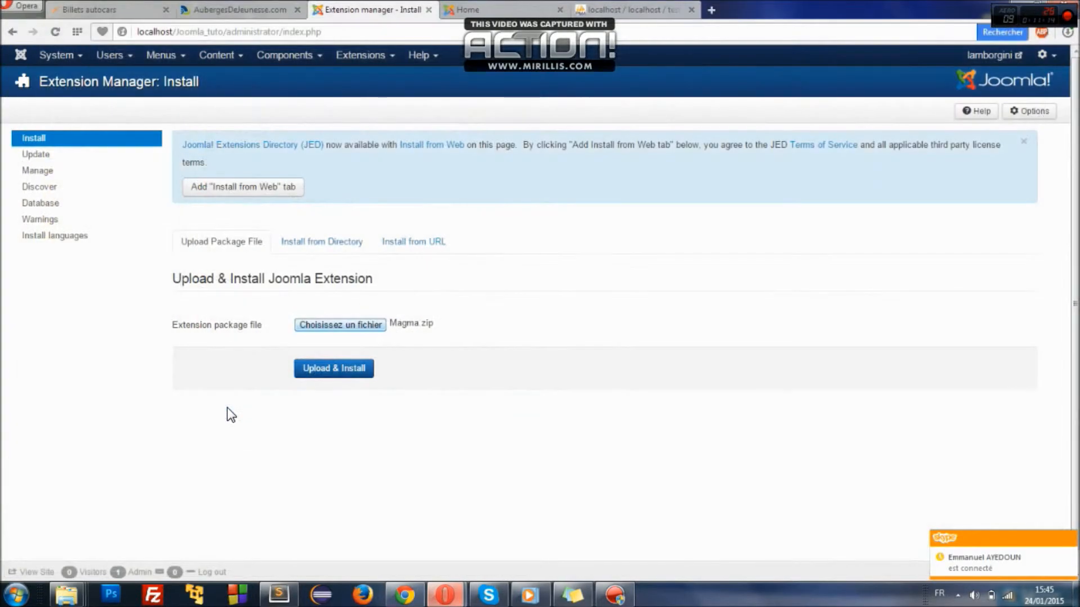
click(323, 367)
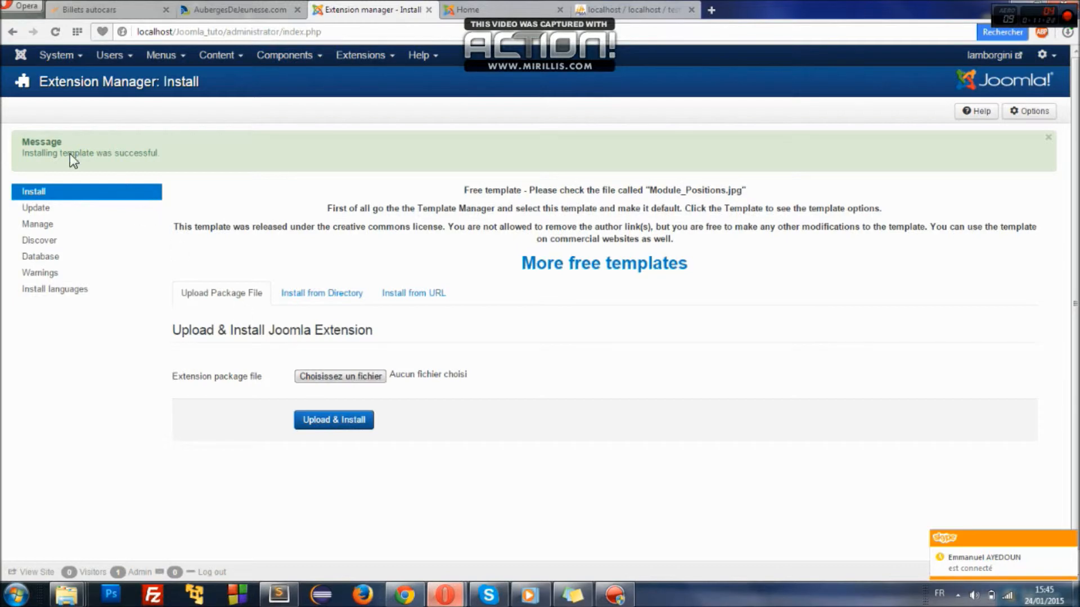
- Highlight the 'Installing template was successful' message confirming the Magma install
drag(26, 141, 185, 165)
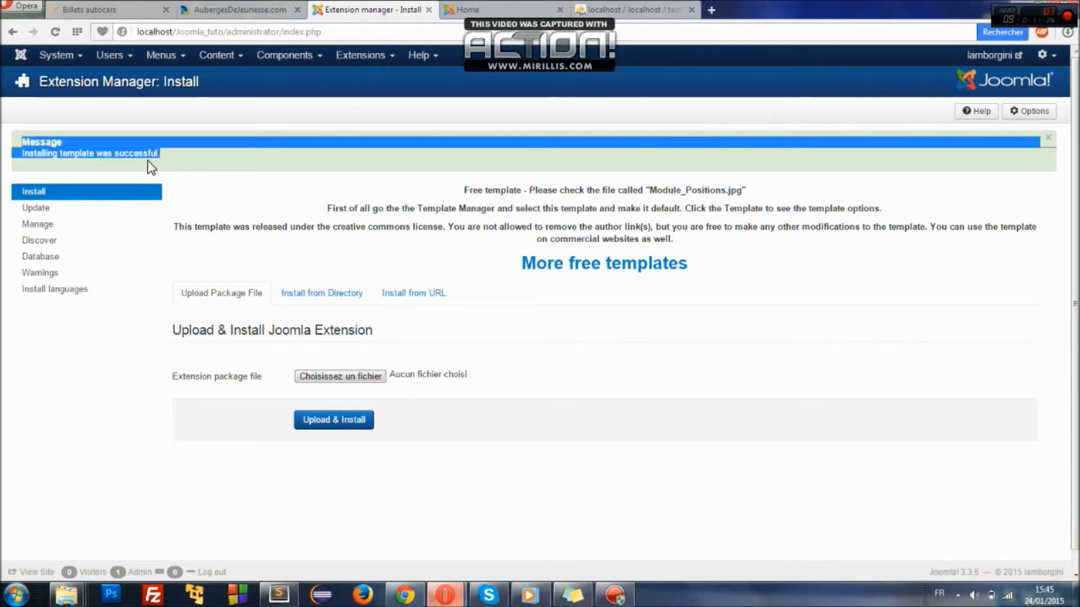
click(148, 160)
double_click(26, 139)
click(23, 139)
drag(25, 139, 190, 176)
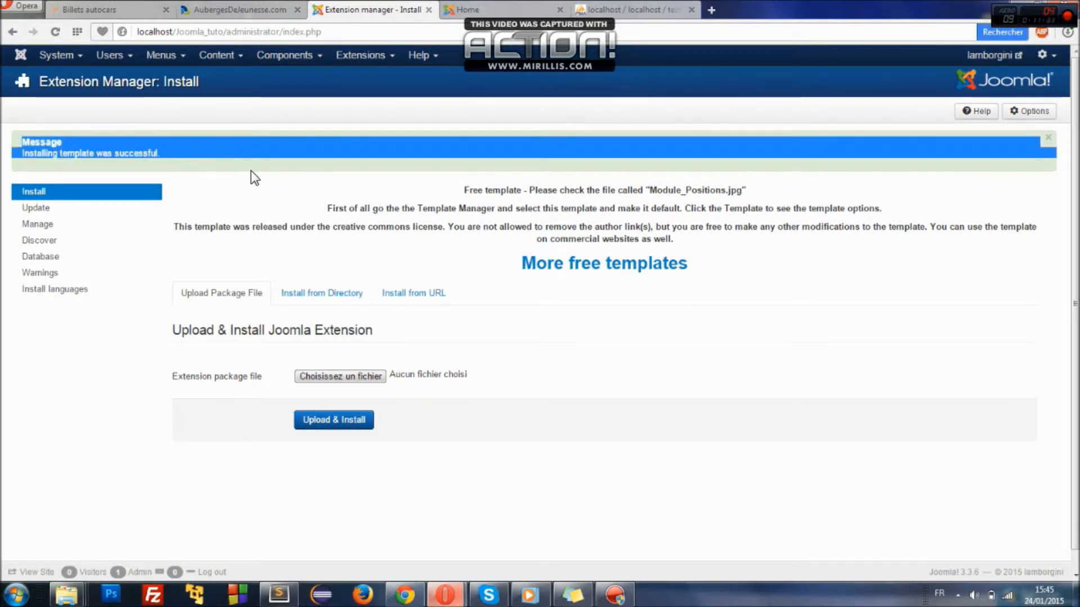
- Bring up the Extensions menu again to reach the template manager
click(358, 58)
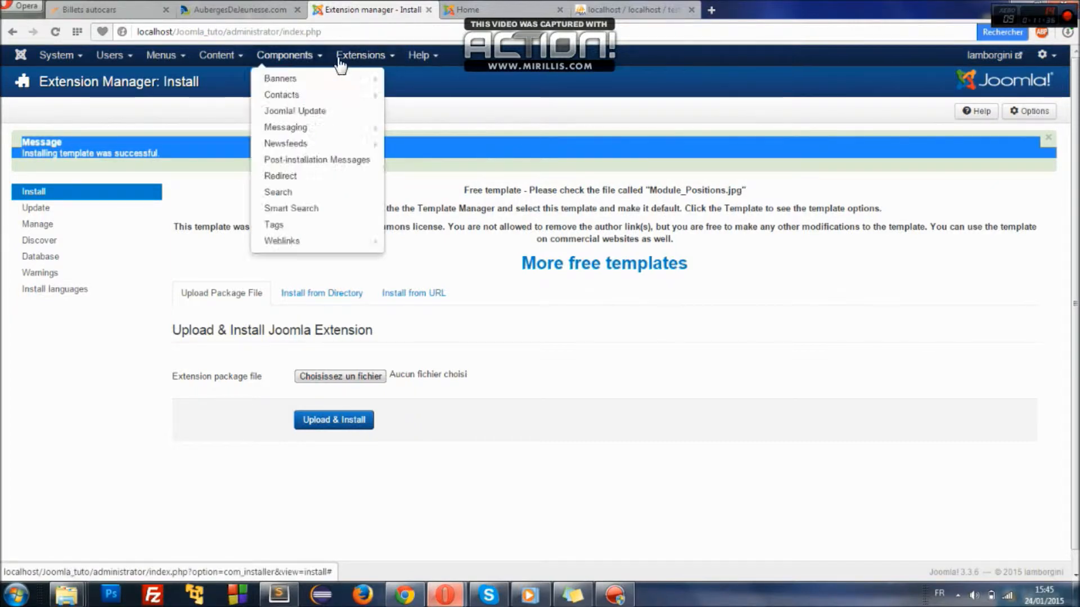
click(357, 52)
click(356, 51)
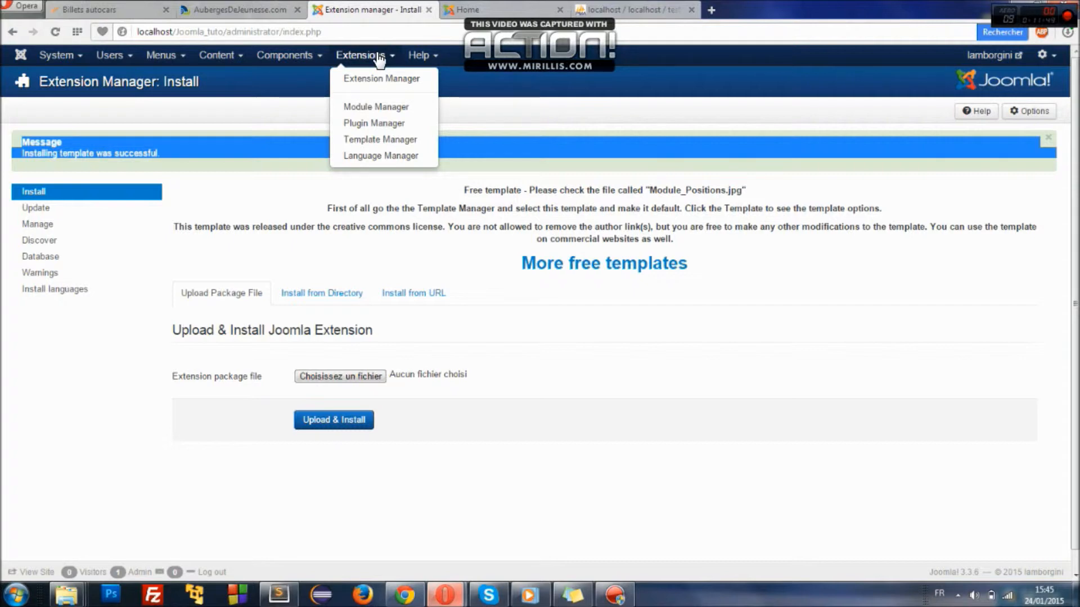
mouse_move(178, 63)
mouse_move(213, 64)
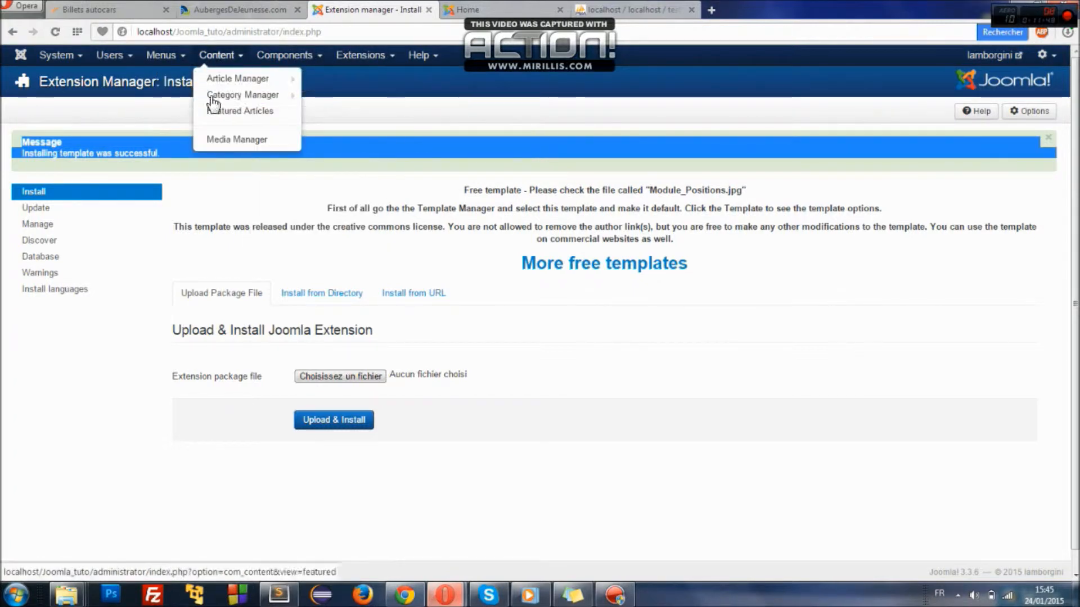
mouse_move(345, 64)
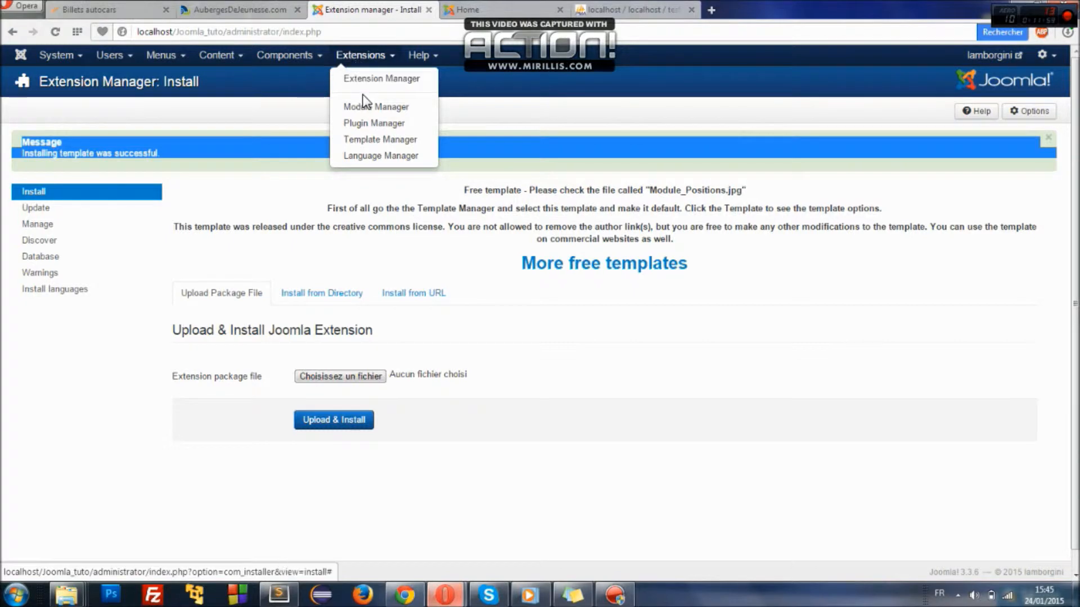
- Open Template Manager Styles and inspect the new yy - Default style alongside Beez3, Hathor, isis, protostar
click(376, 140)
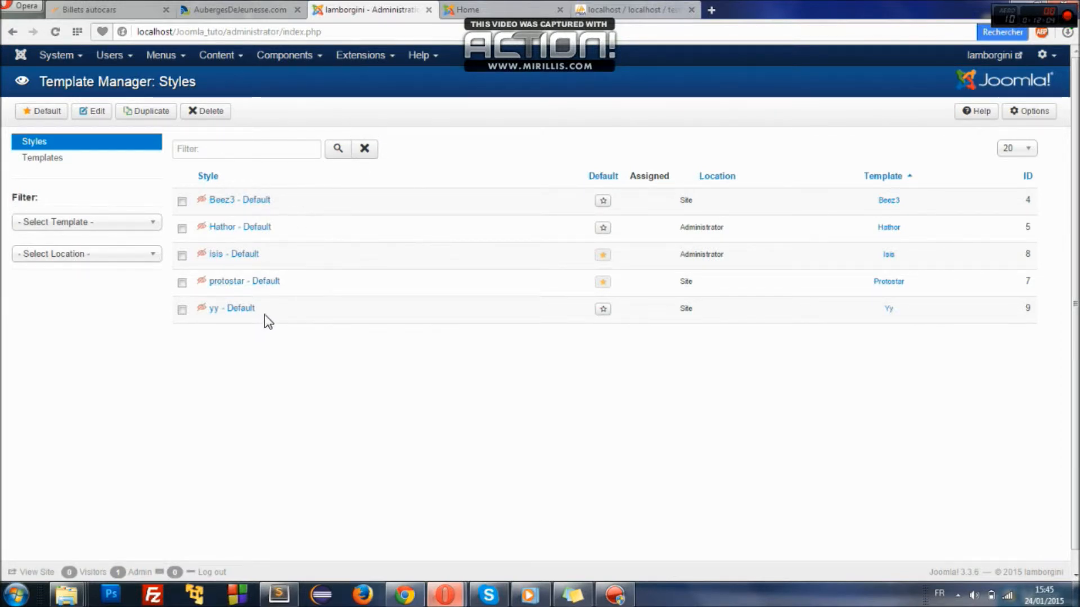
drag(254, 311, 215, 315)
click(316, 356)
drag(695, 313, 680, 182)
click(704, 293)
click(531, 14)
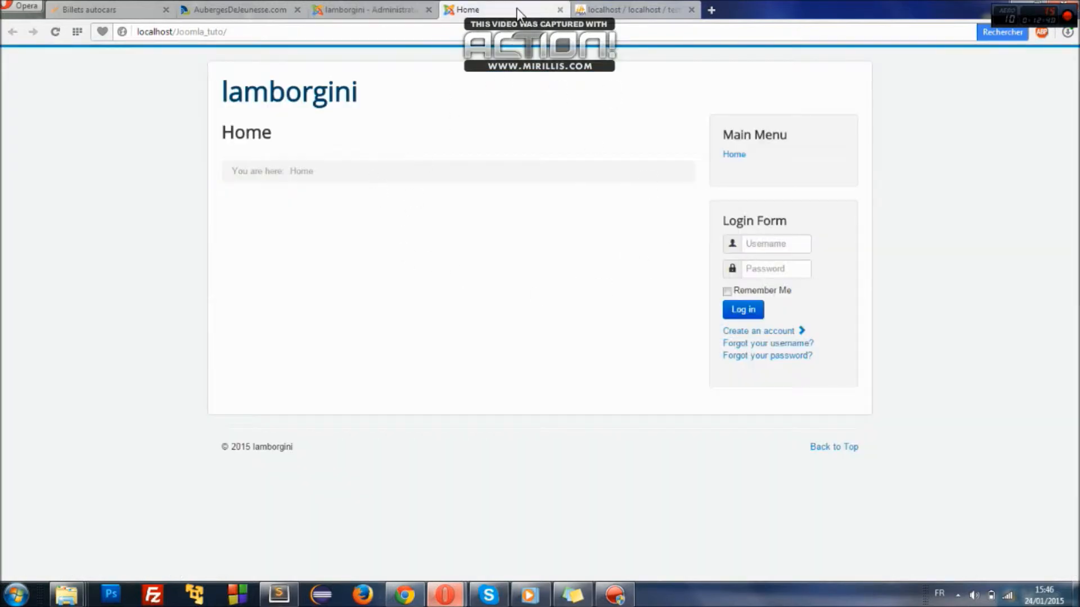
click(344, 9)
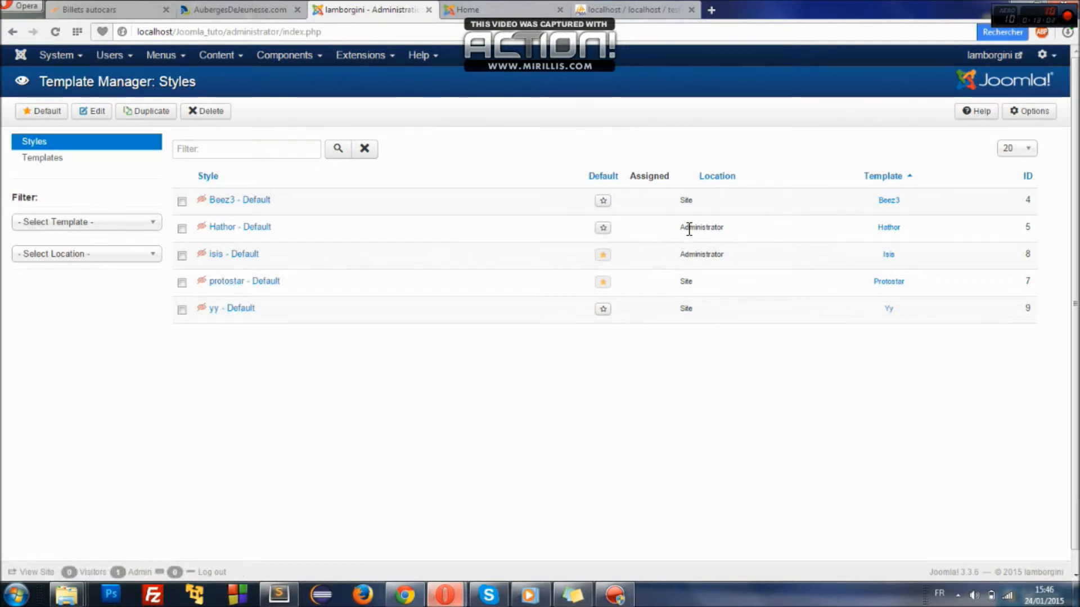
- Briefly make Hathor the administrator default, then restore isis - Default and check the front page
drag(176, 228, 757, 223)
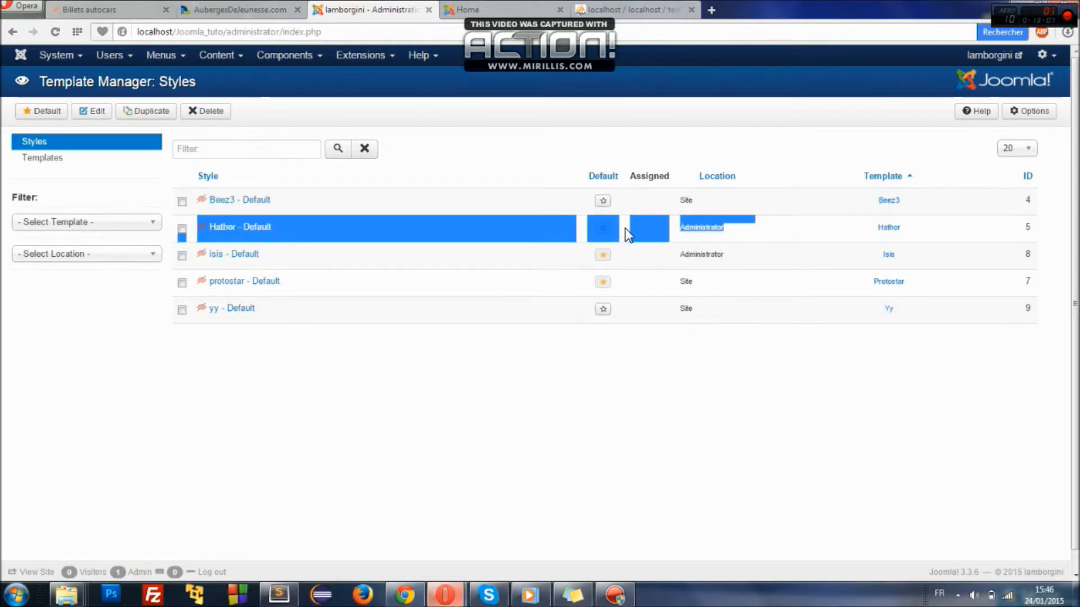
click(604, 228)
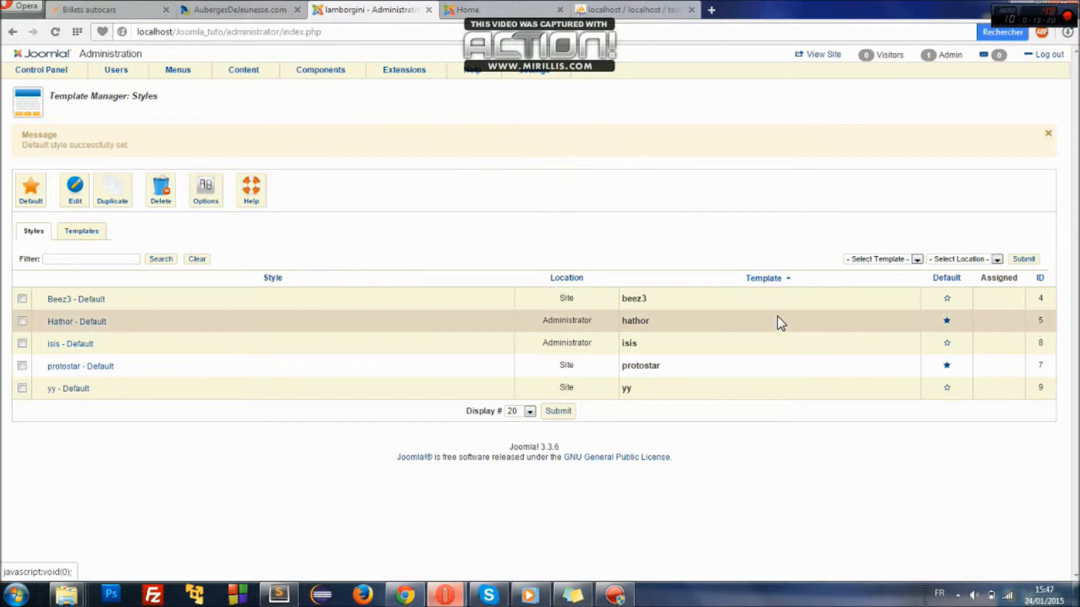
click(948, 344)
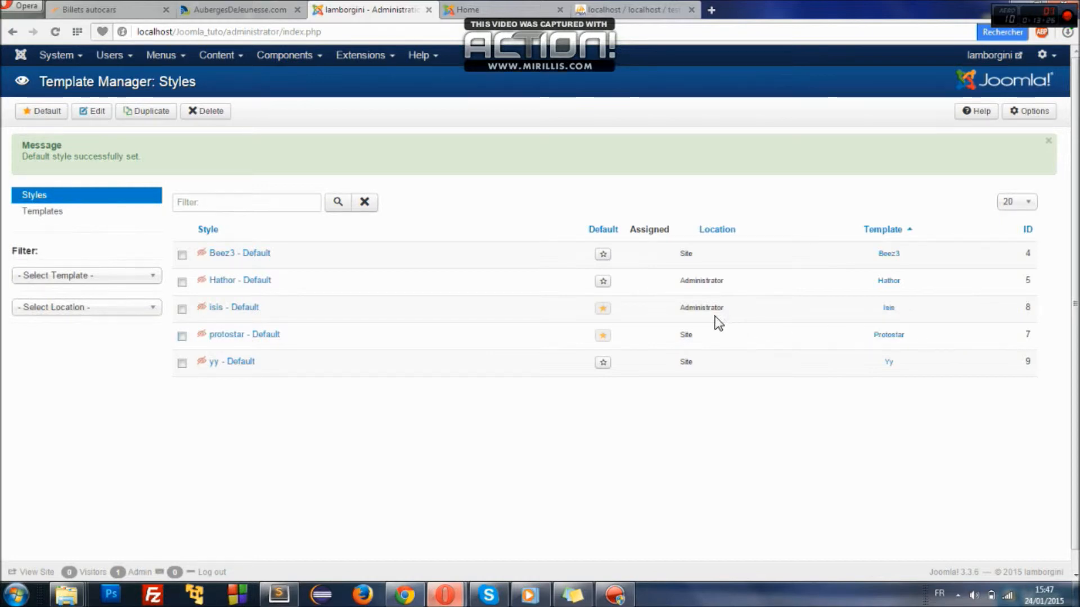
click(491, 12)
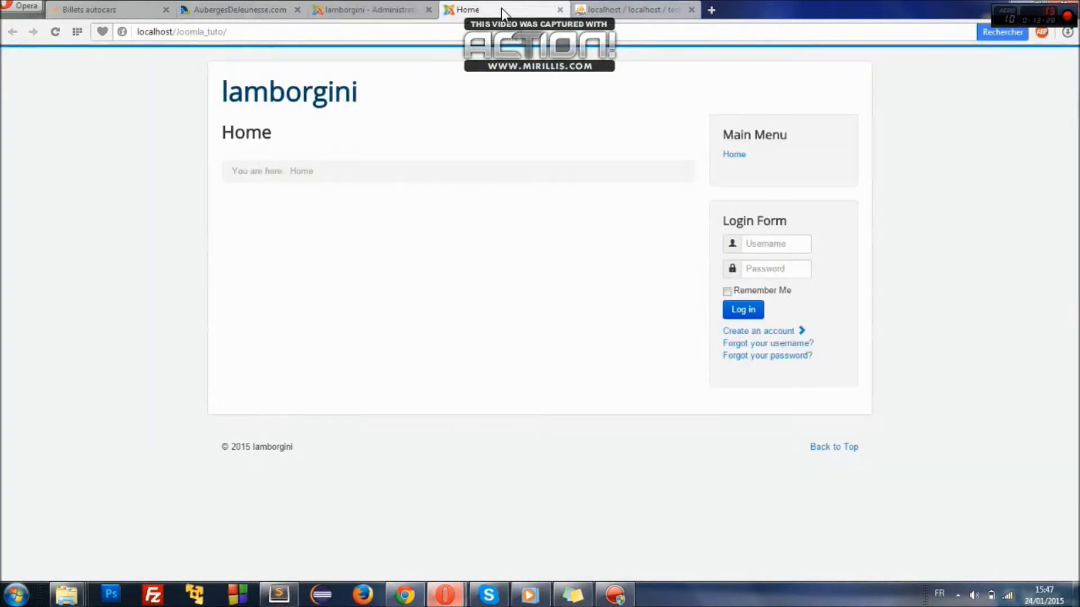
click(368, 11)
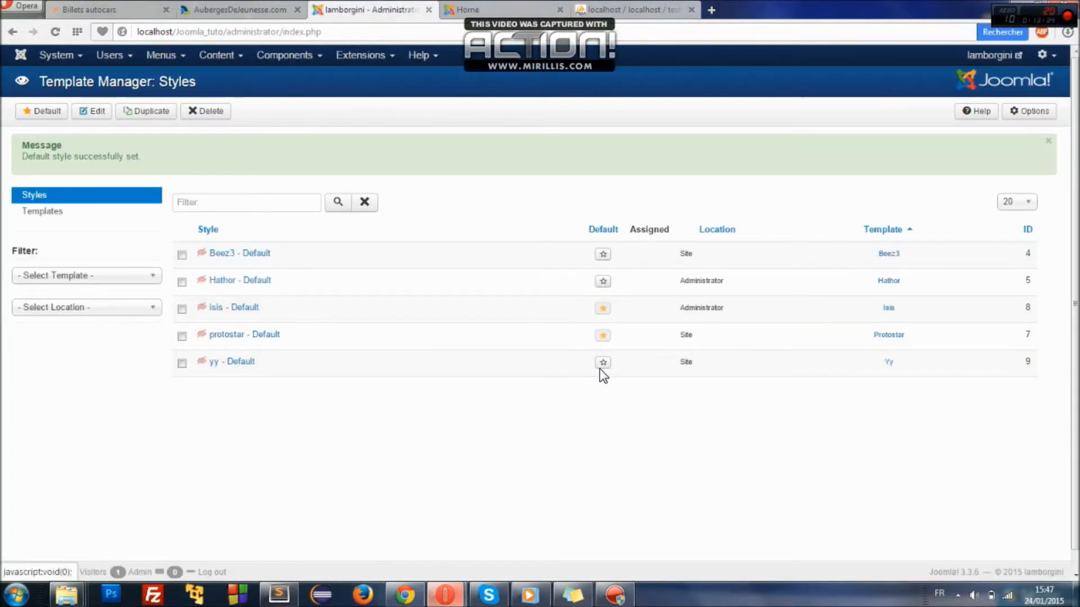
- Make the yy style the site default and view the front page in the MAGMA template
drag(257, 365, 198, 363)
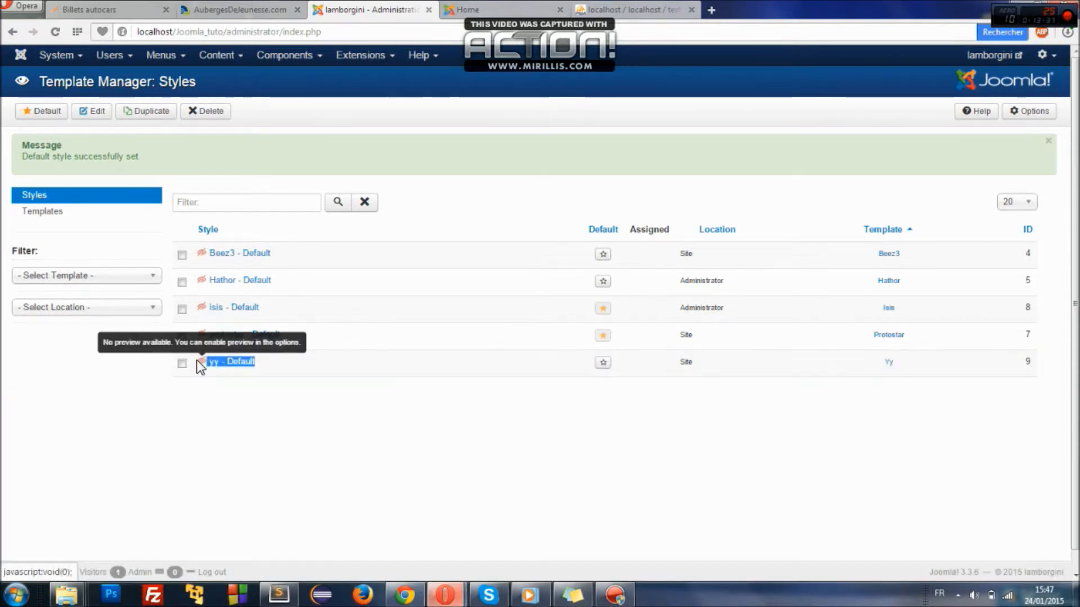
click(605, 364)
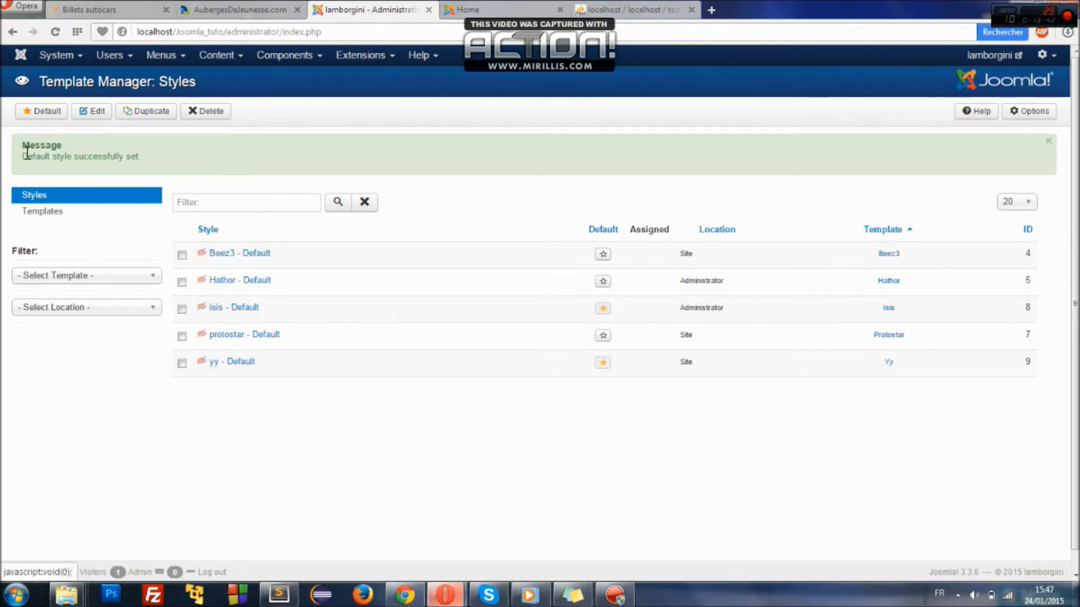
drag(21, 144, 164, 161)
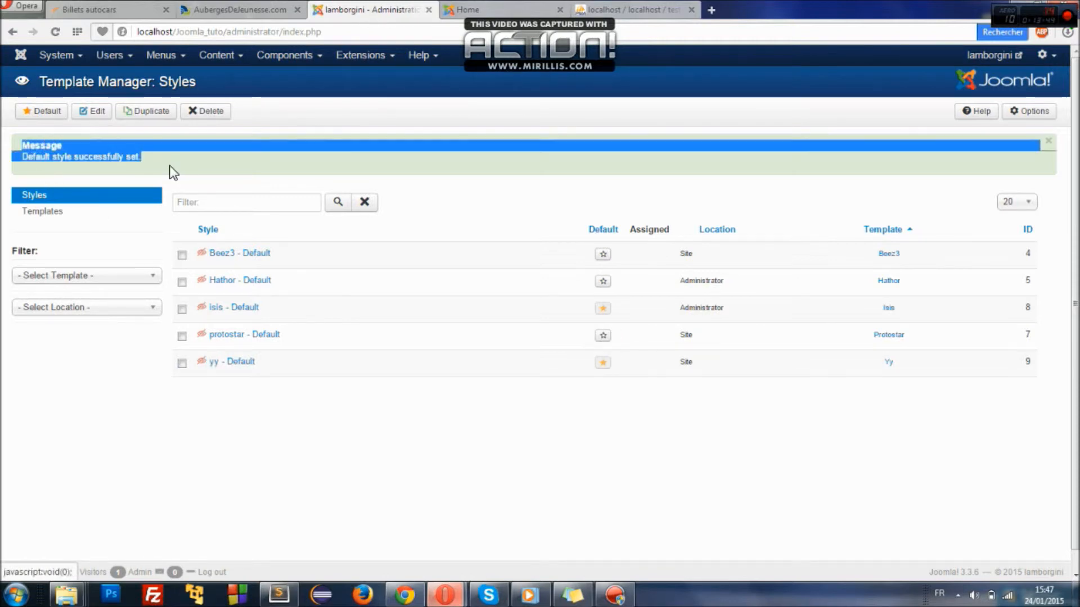
click(174, 173)
click(469, 8)
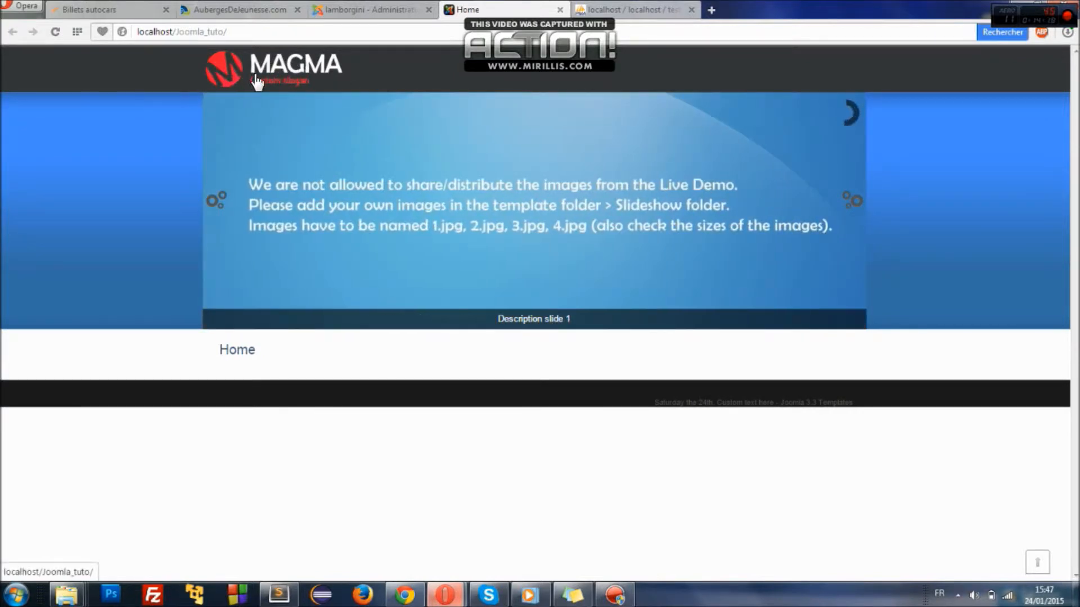
- Highlight the placeholder slogan under the logo and the placeholder footer text on the front page
drag(306, 80, 229, 85)
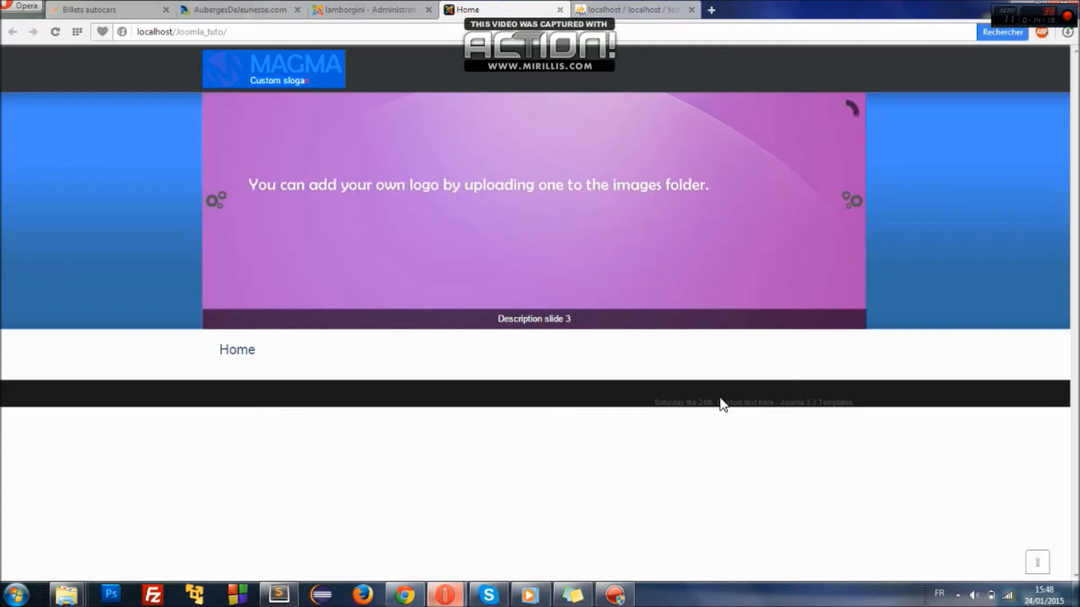
drag(717, 403, 775, 406)
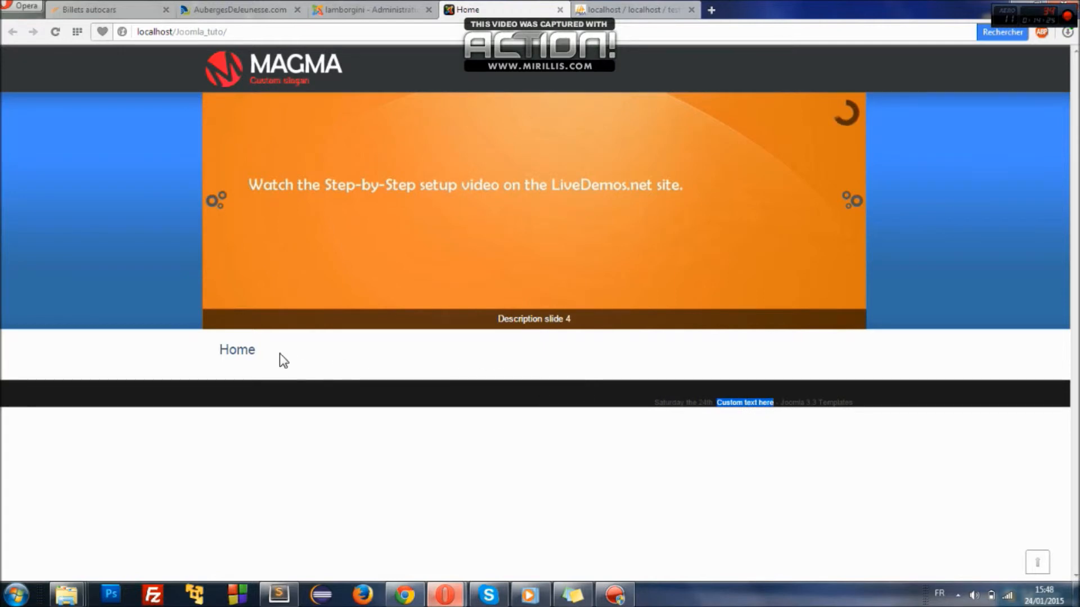
drag(252, 360, 264, 364)
click(242, 355)
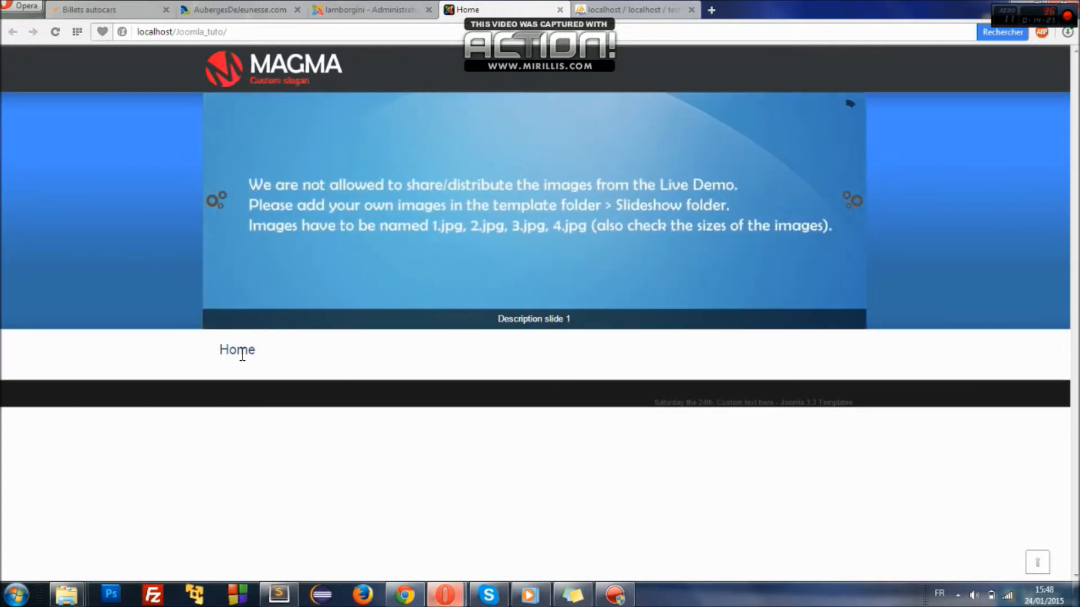
- Recheck the front page, then return to the administrator's Template Manager styles list
click(348, 10)
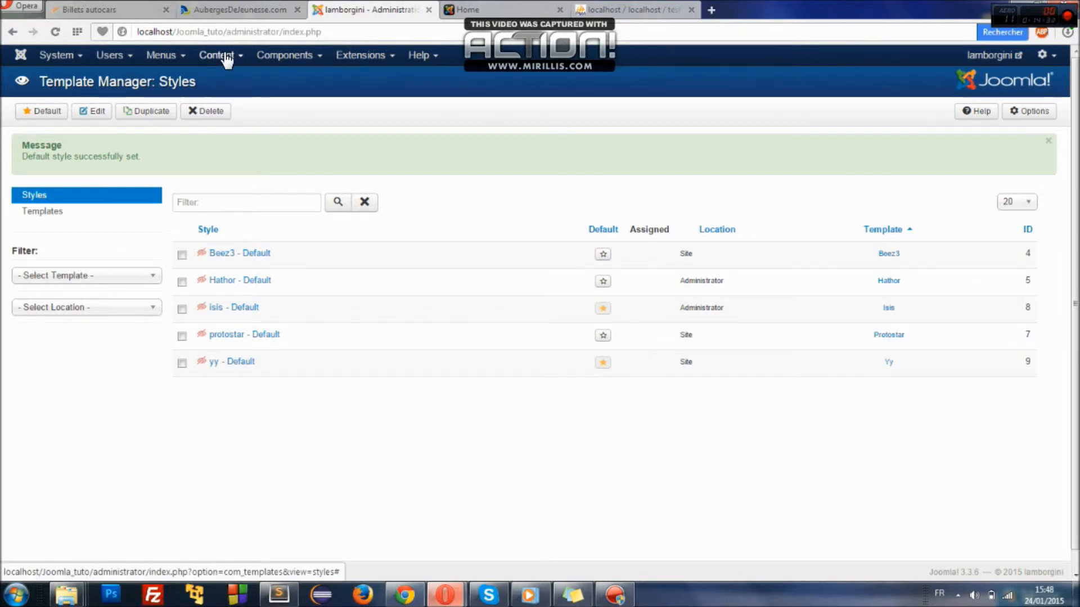
click(489, 8)
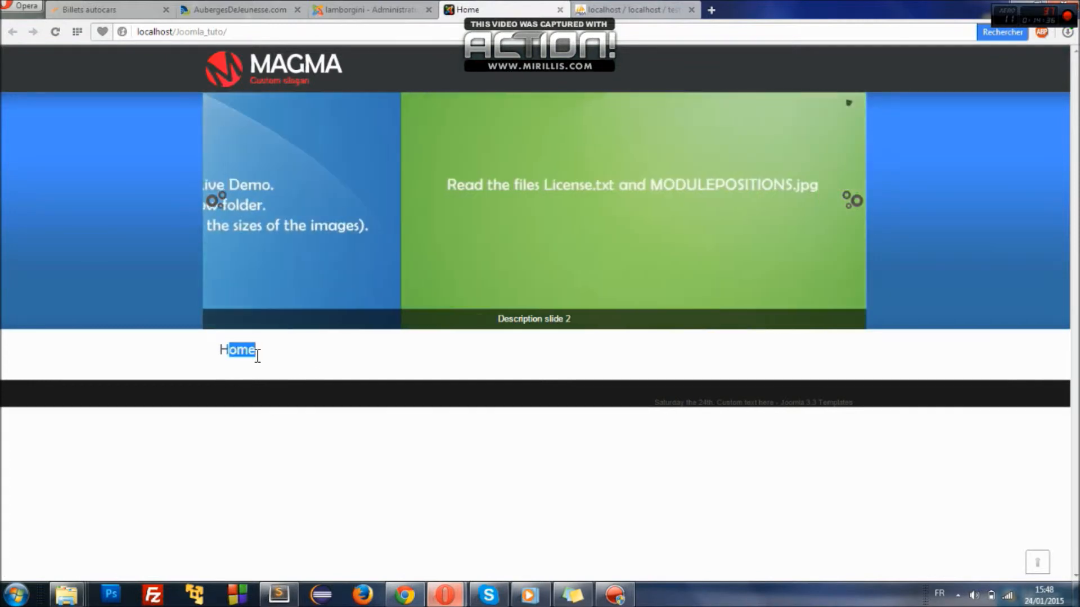
click(254, 353)
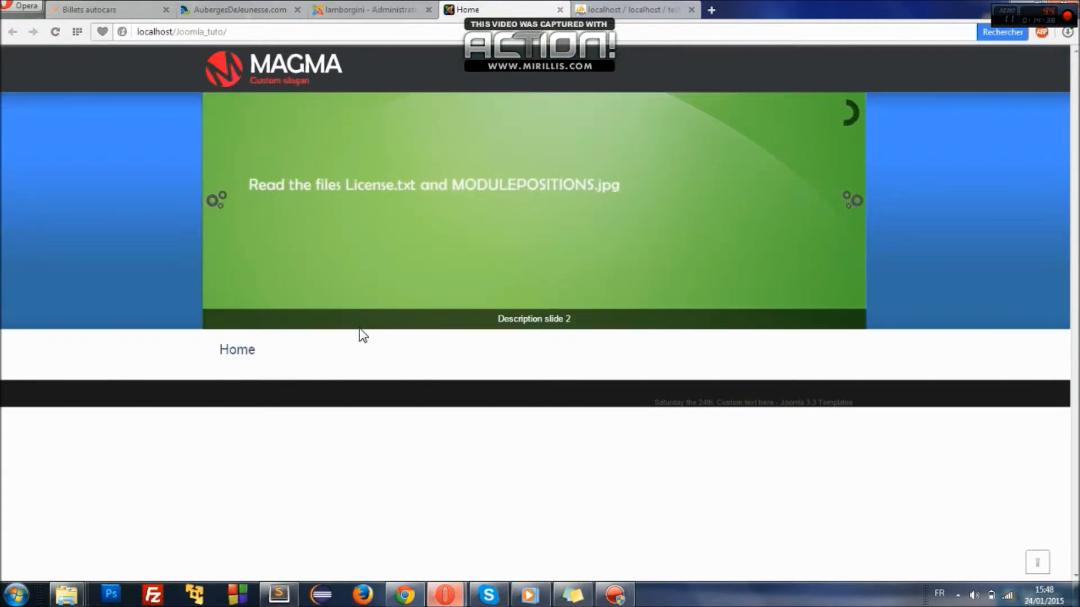
click(258, 372)
click(355, 10)
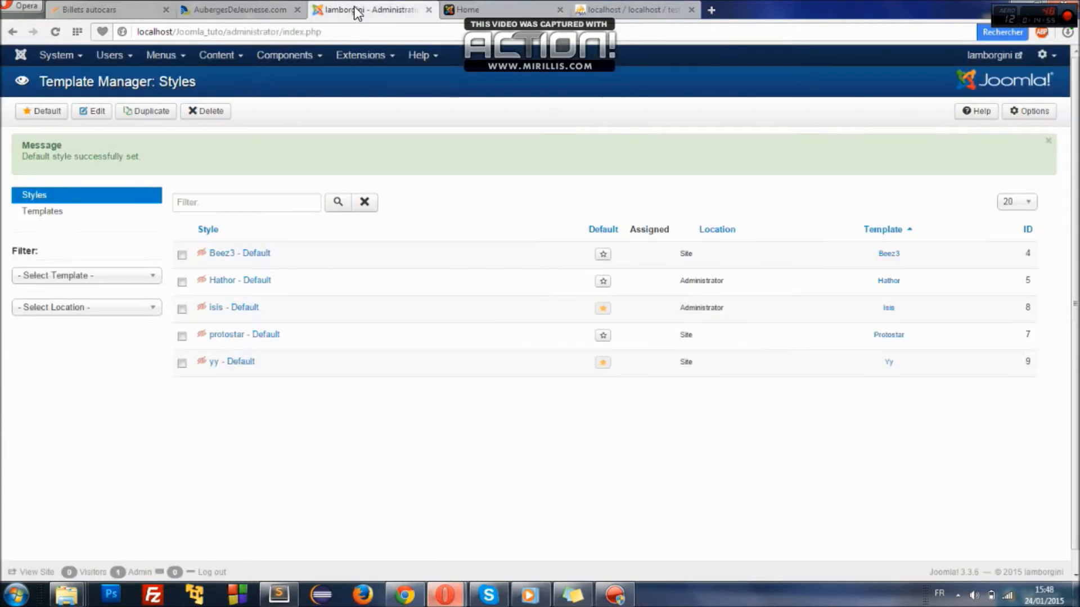
- Open the yy - Default style and set its site slogan to 'Achetezdes lamborghini!'
click(227, 365)
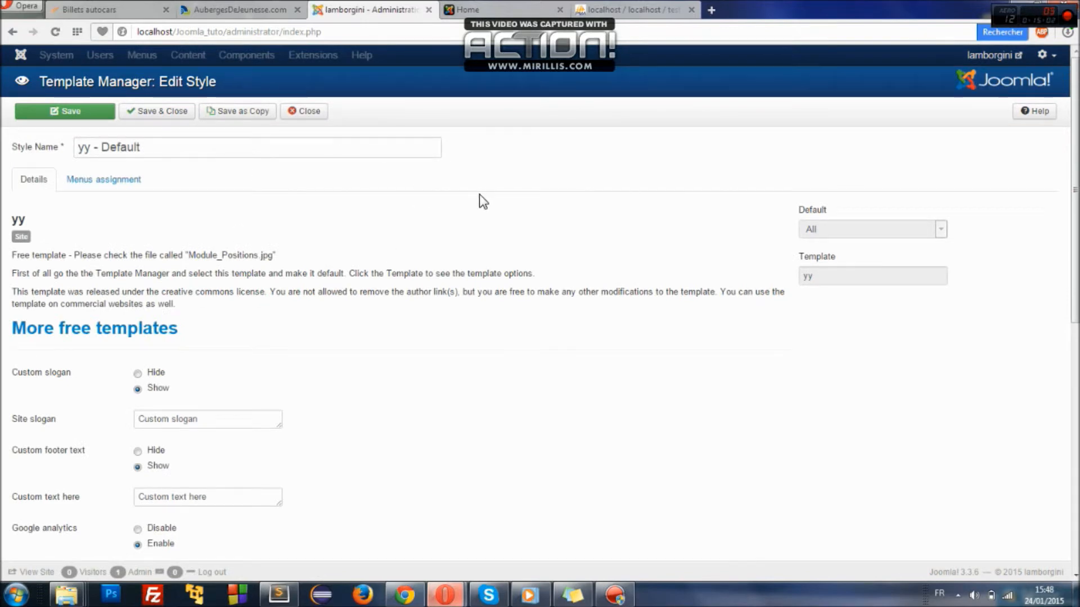
scroll(573, 212, down, 4)
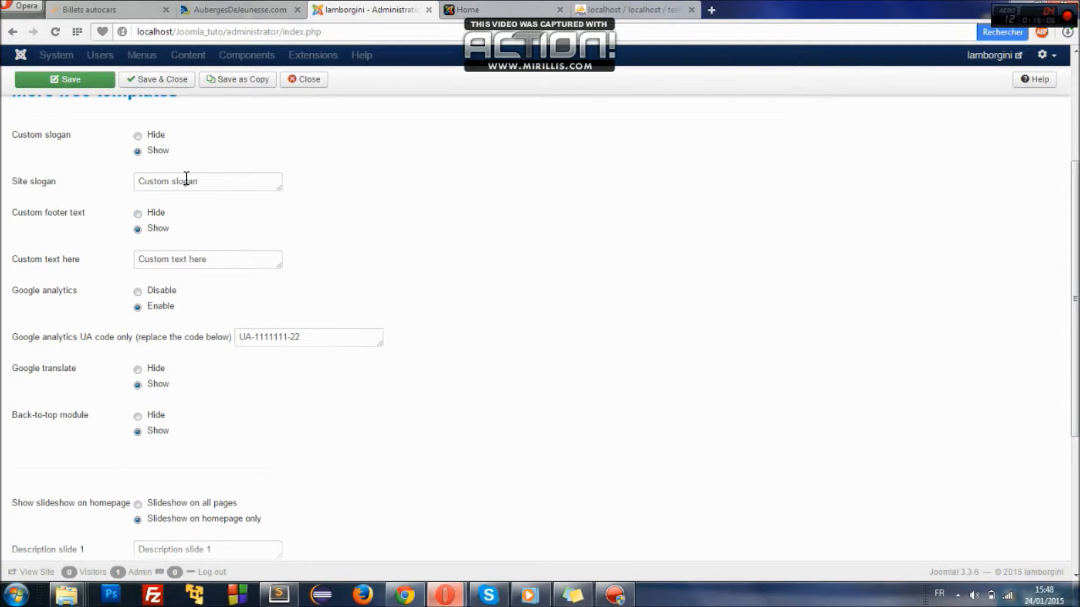
click(467, 15)
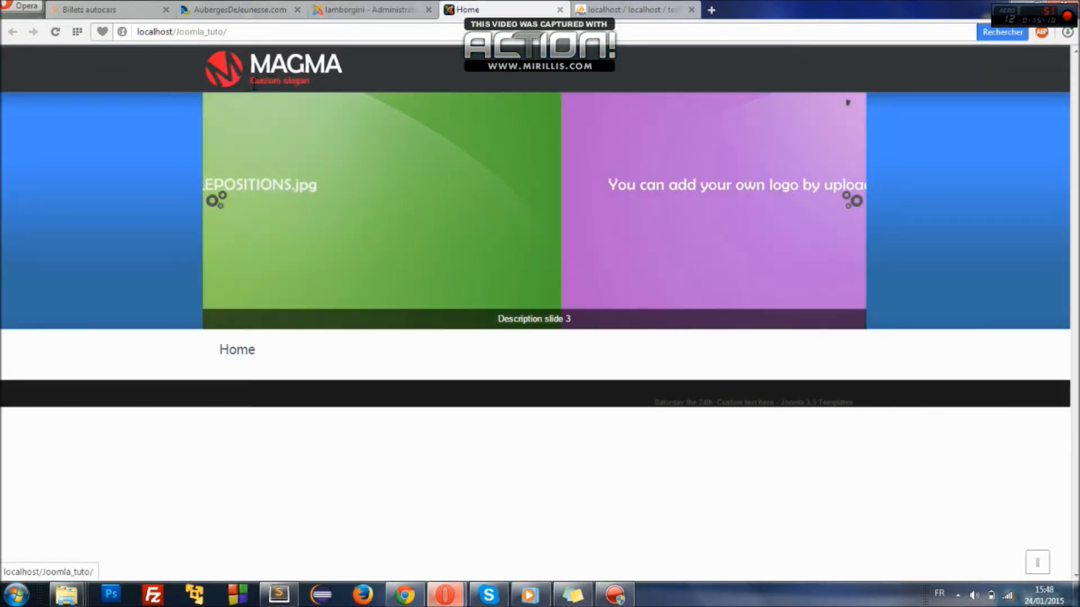
click(365, 11)
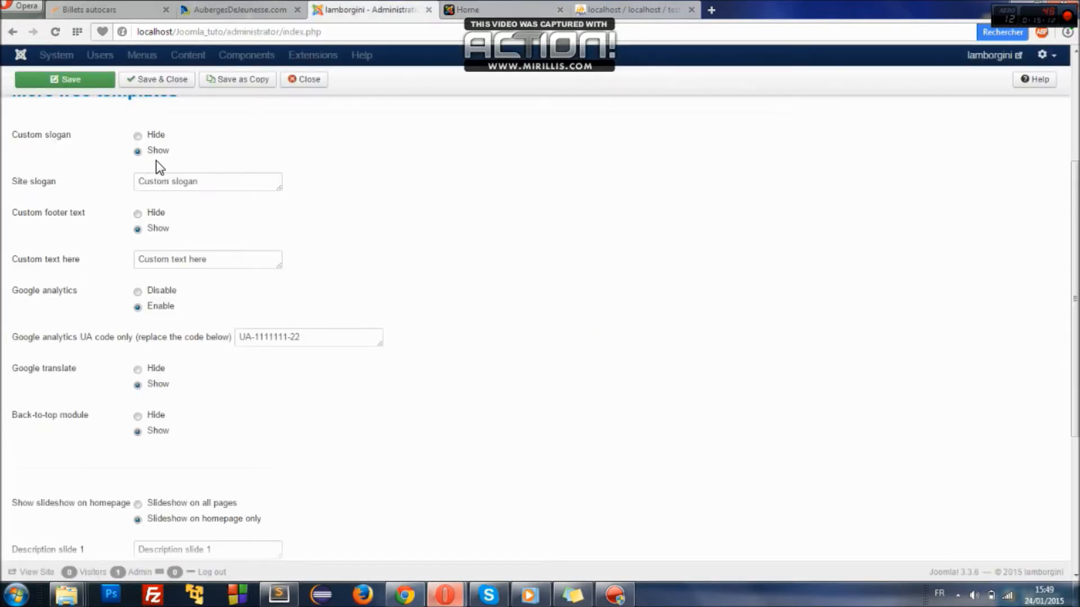
drag(200, 180, 129, 185)
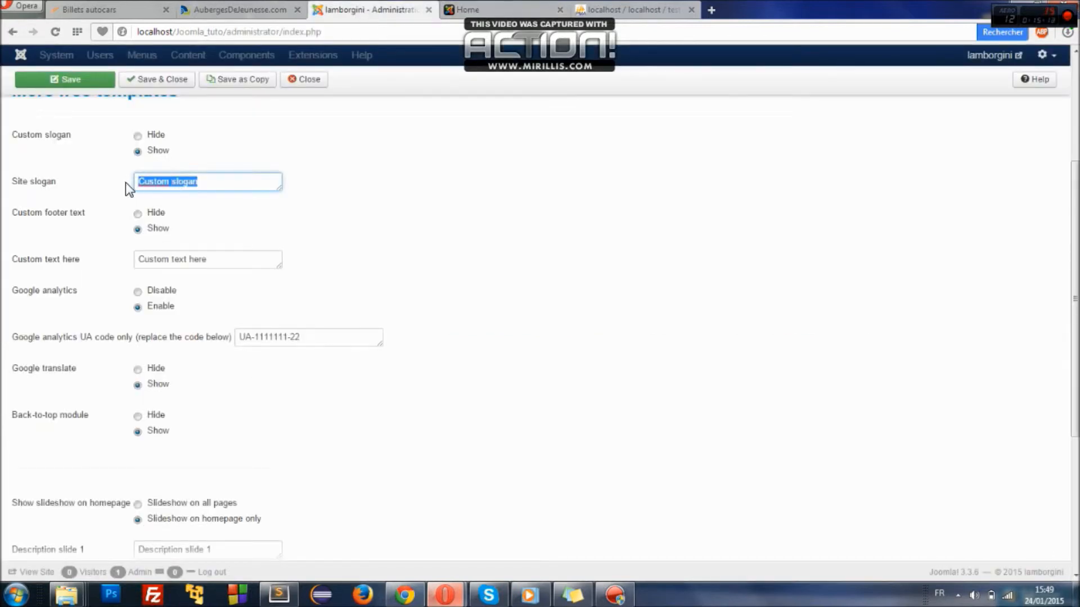
text(Achetezdes lamborghini!)
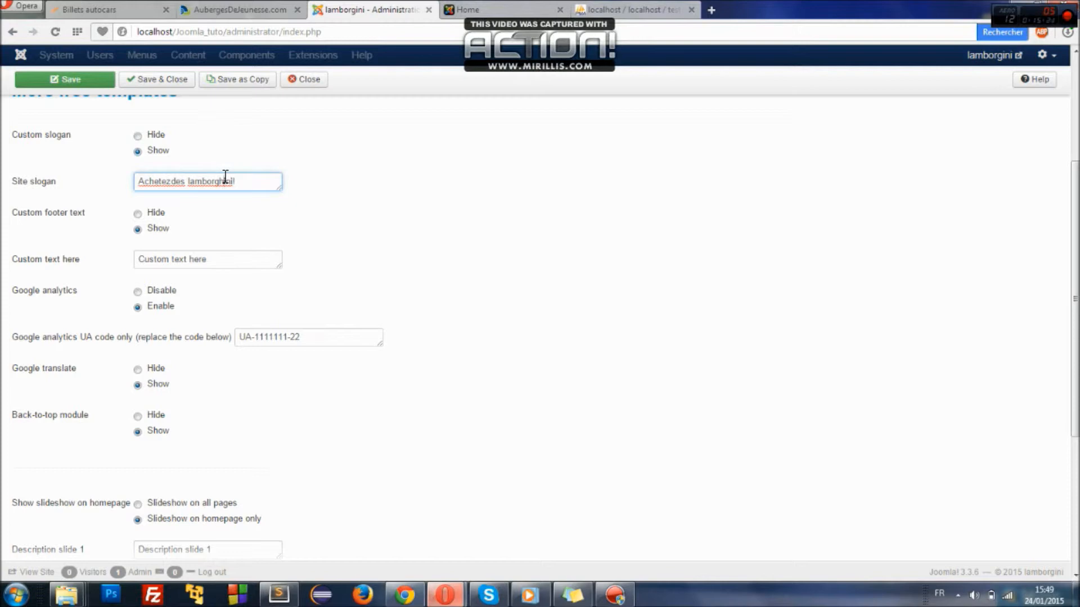
key(BackSpace)
key(BackSpace)
text(i!)
- Replace the footer's custom text with a copyright line bearing the author's name
drag(209, 259, 133, 258)
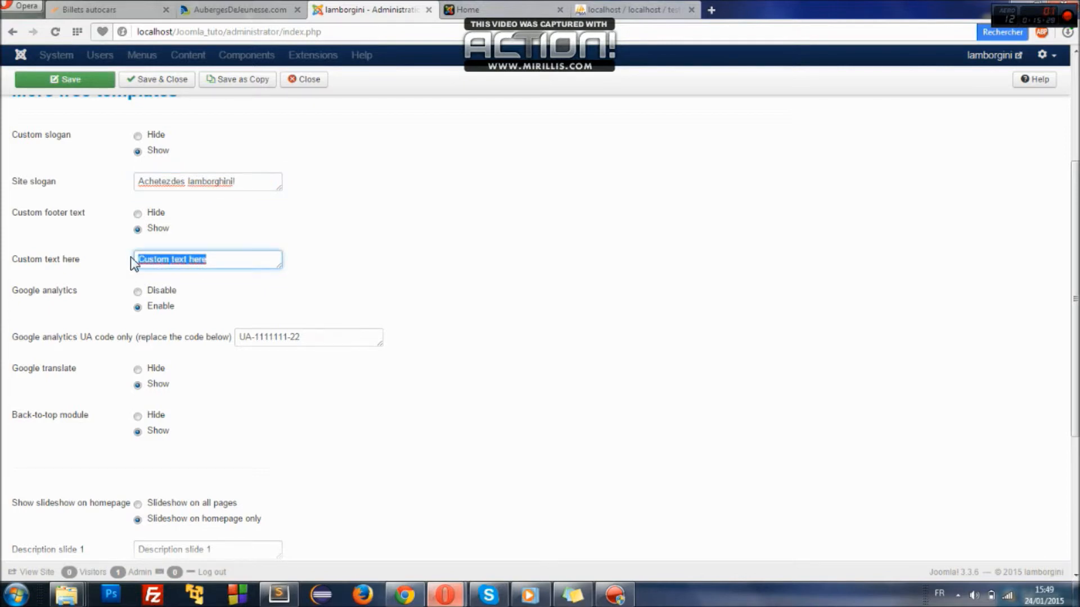
text(Copyrigth Geraud W)
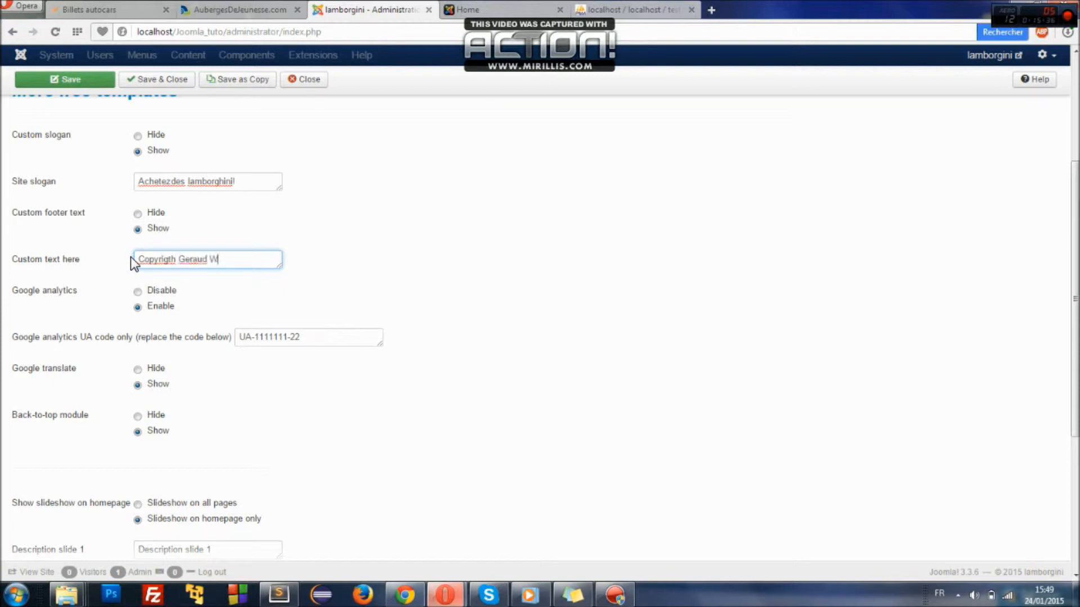
text(illing)
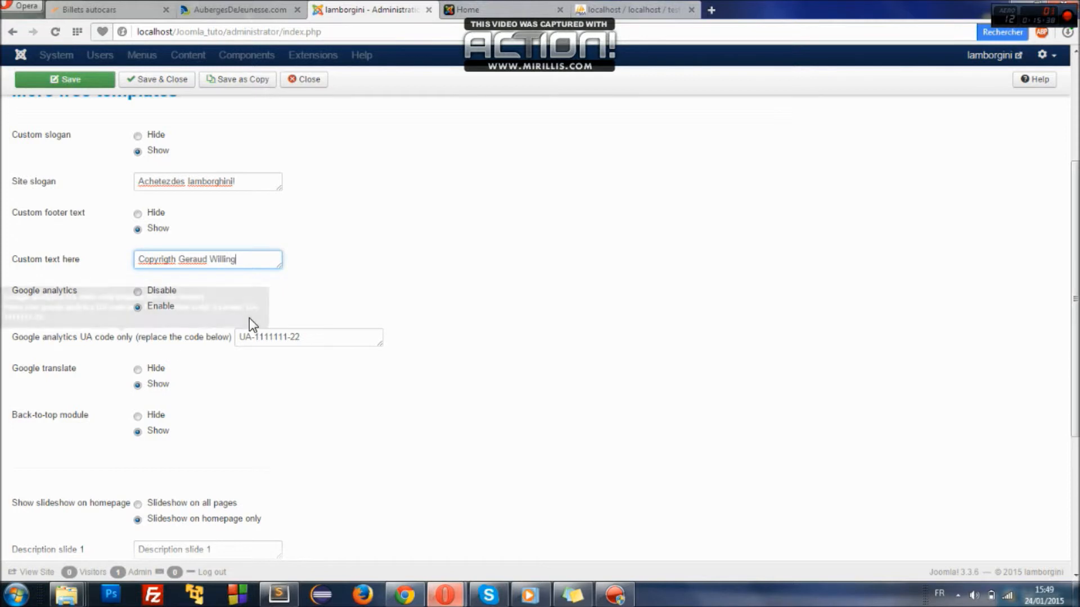
click(348, 323)
scroll(350, 325, down, 4)
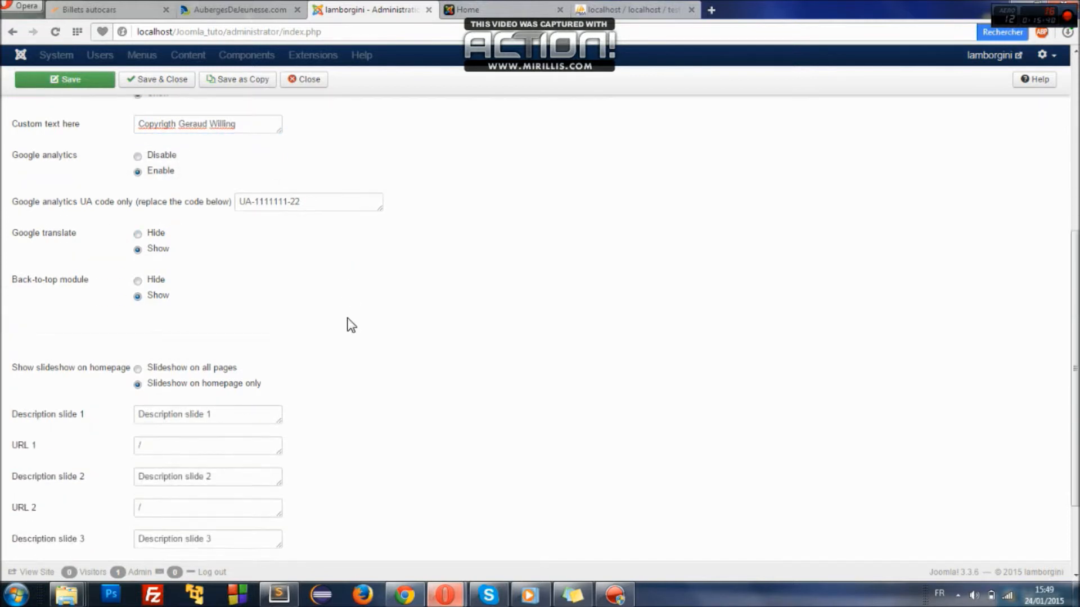
- Enter 'Voiture de rêve!' as slide 1's description and select it for copying
scroll(349, 325, down, 1)
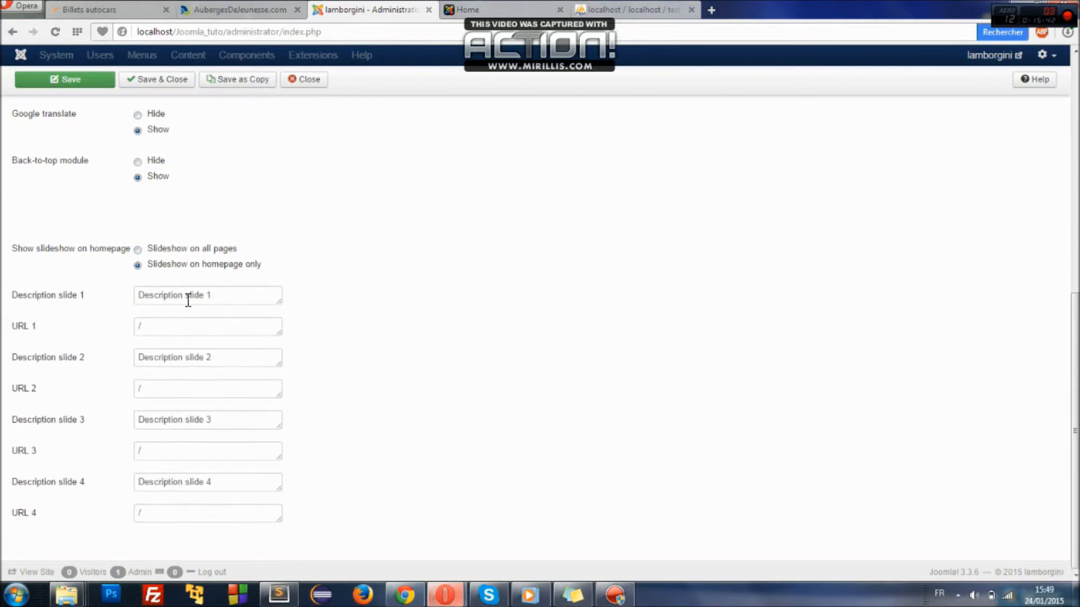
drag(225, 293, 138, 295)
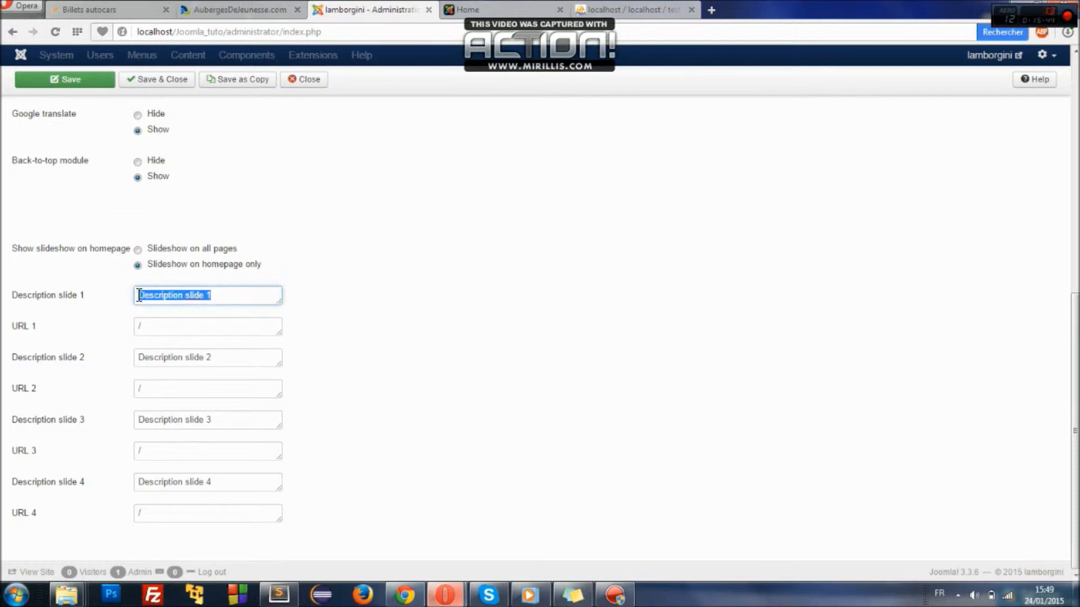
text(M)
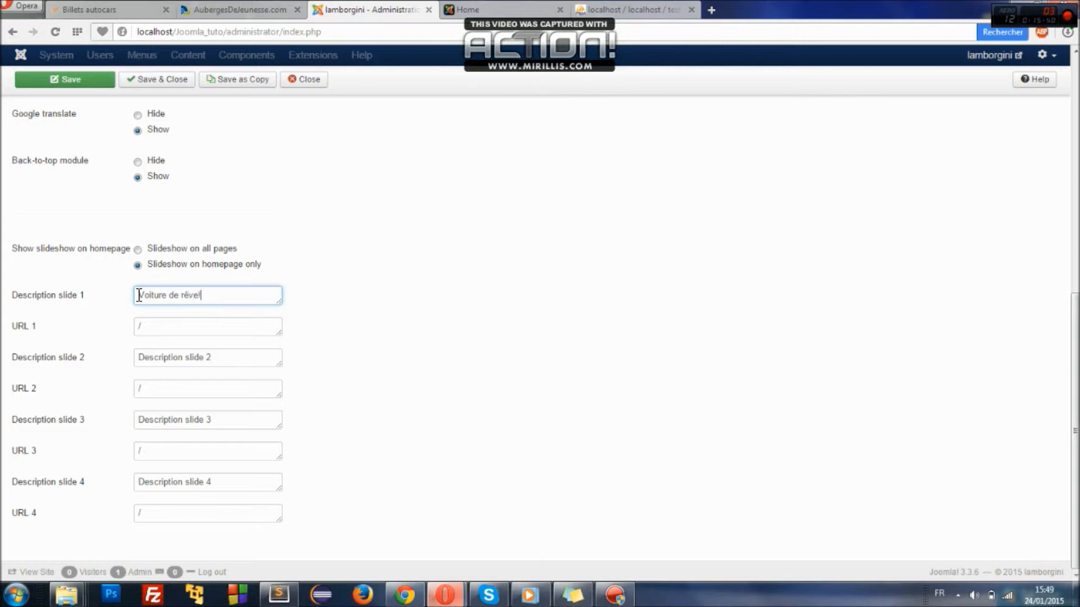
key(ctrl+a)
key(ctrl+c)
- Paste the 'Voiture de rêve!' caption into the descriptions of slides 2, 3 and 4
click(157, 350)
key(ctrl+a)
key(ctrl+v)
click(178, 426)
key(ctrl+a)
key(ctrl+v)
click(193, 481)
key(ctrl+a)
key(ctrl+v)
drag(1074, 431, 1075, 192)
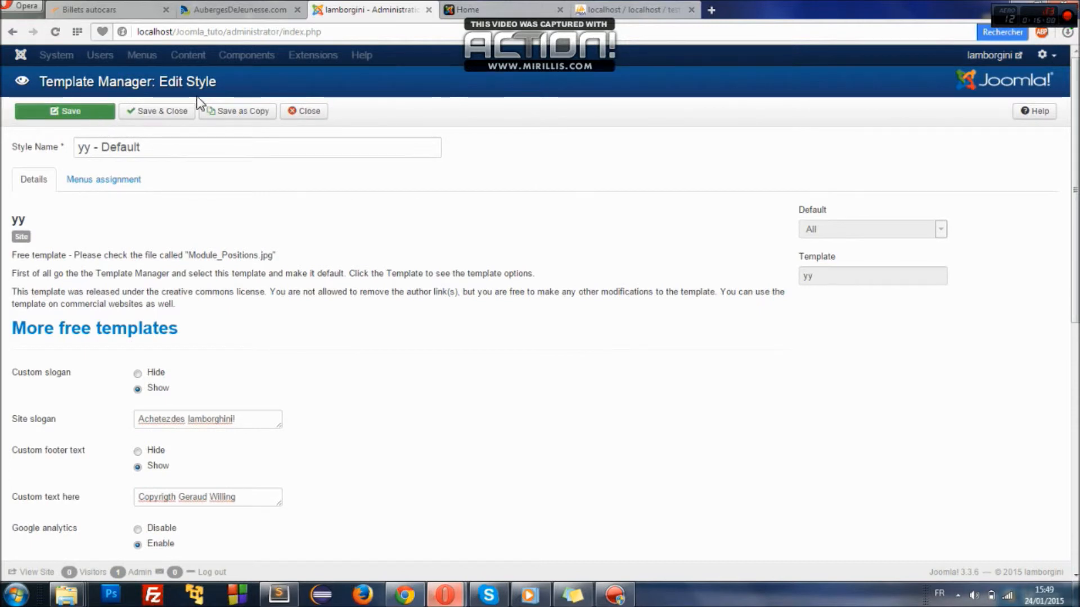
- Save the yy style and reload the front page to check the new slogan
click(176, 120)
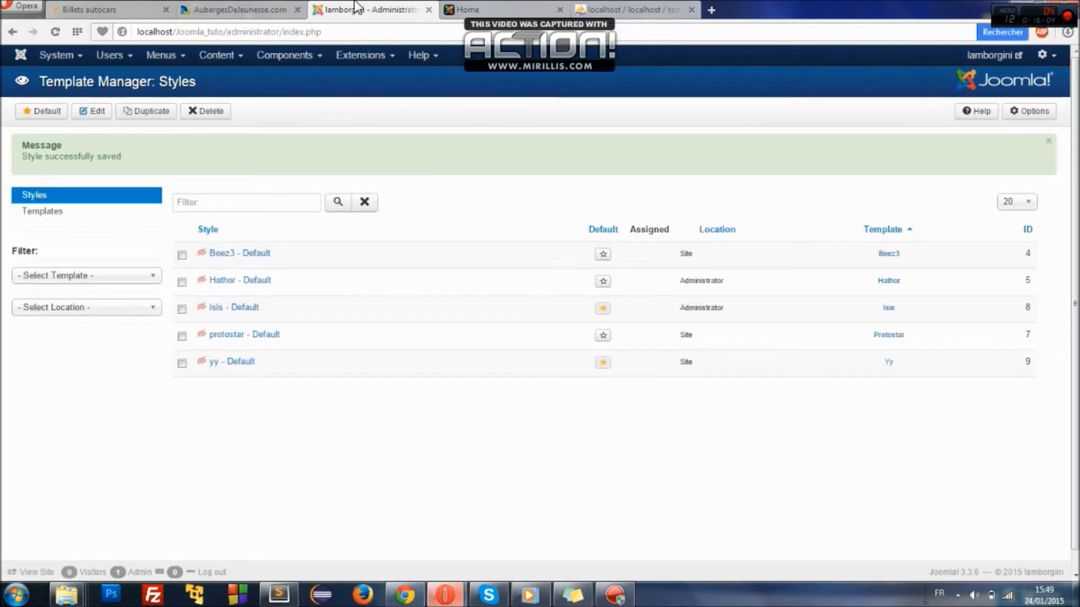
click(474, 9)
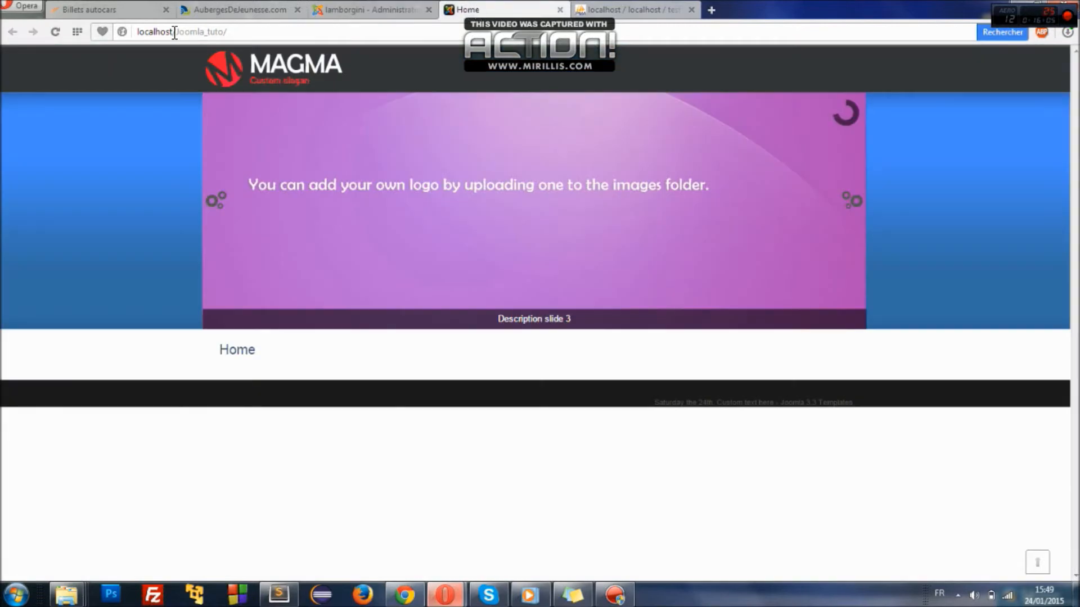
click(56, 31)
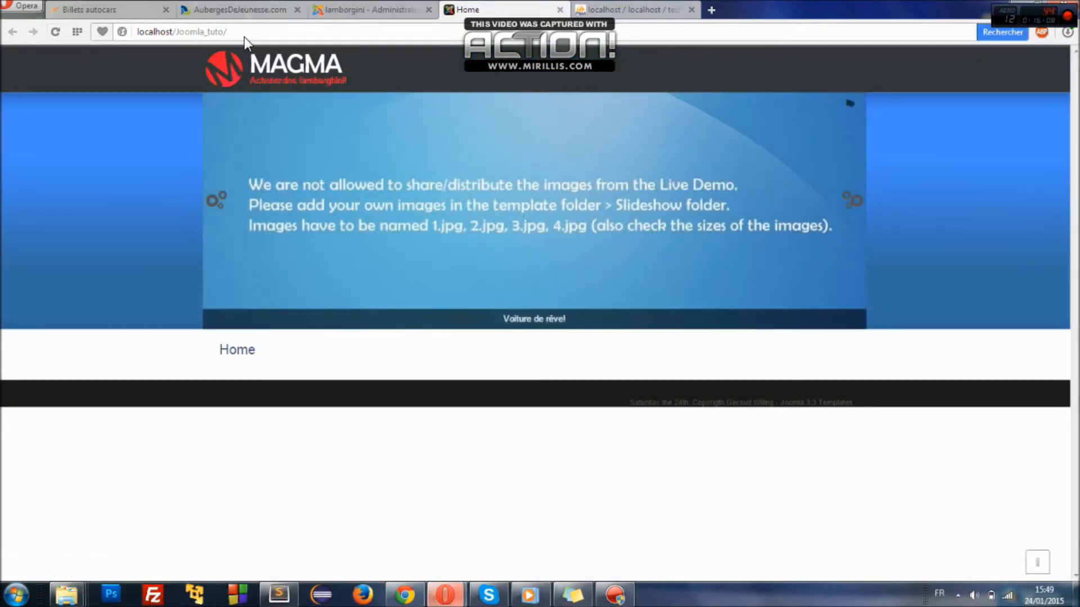
drag(251, 85, 340, 81)
click(344, 80)
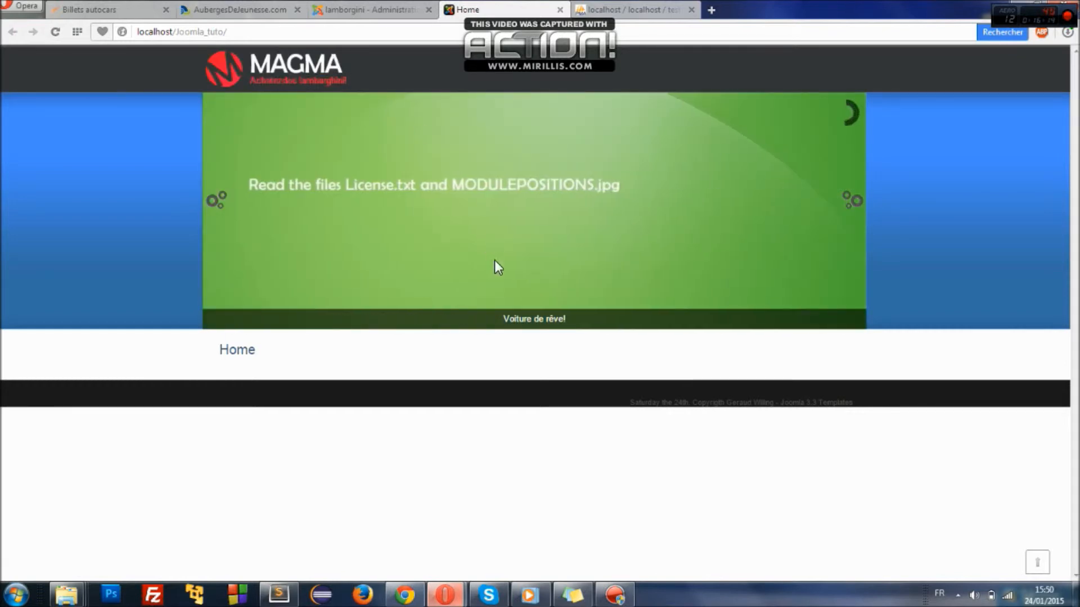
- Check the 'Voiture de rêve!' slide caption link and the new copyright footer
click(517, 317)
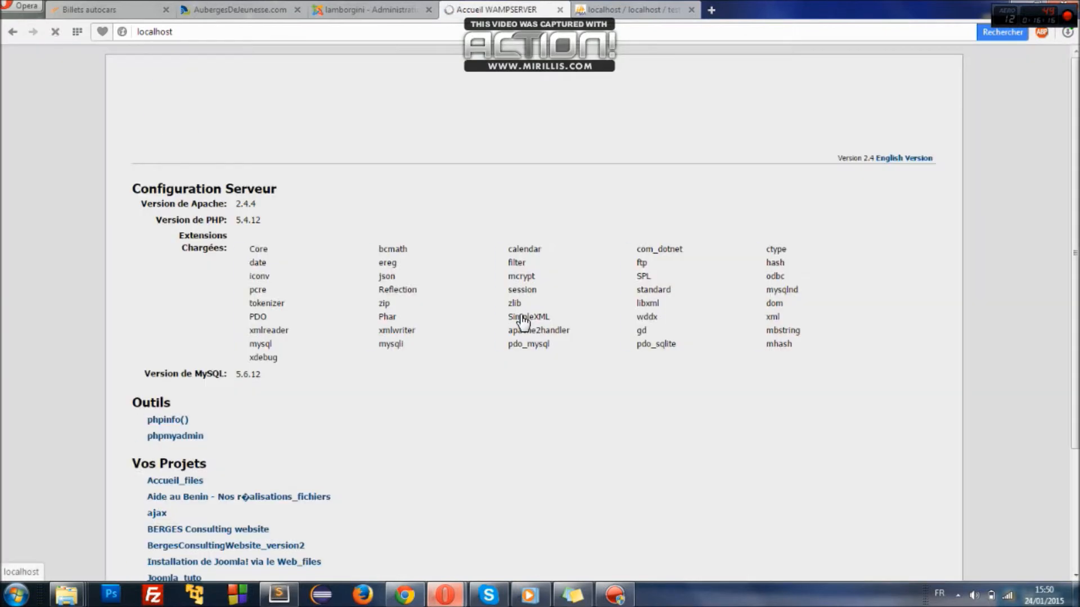
click(12, 31)
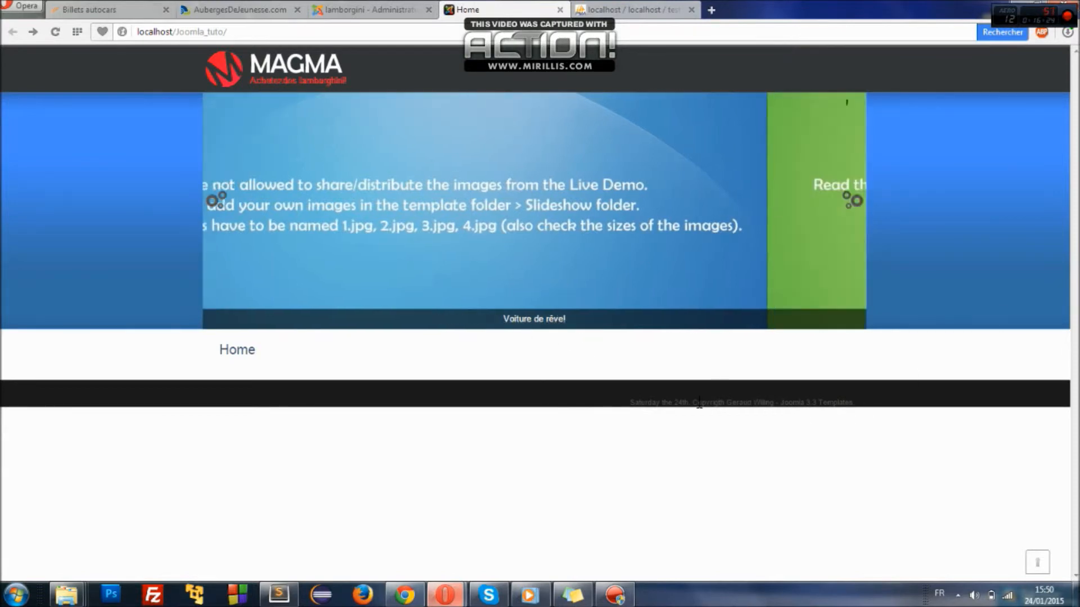
drag(698, 403, 777, 408)
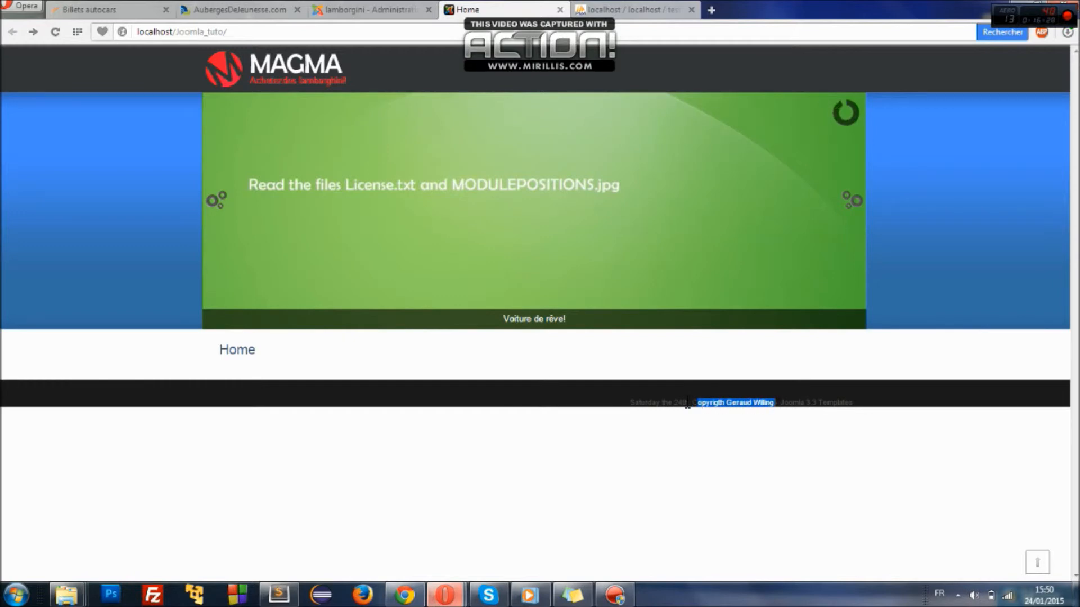
drag(693, 403, 774, 406)
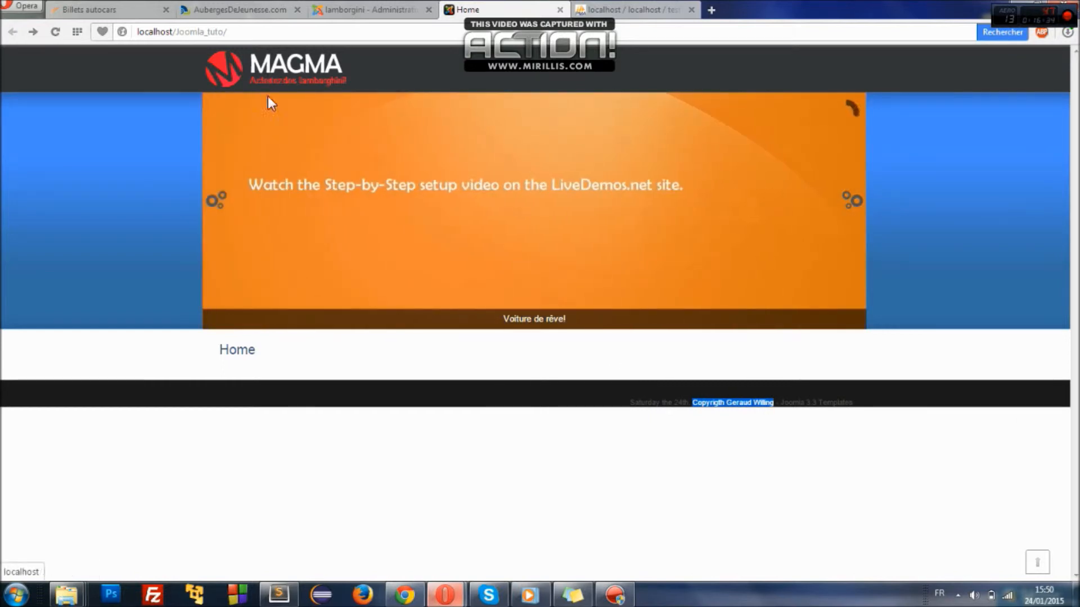
drag(303, 177, 271, 186)
mouse_move(252, 62)
mouse_down()
mouse_move(160, 86)
mouse_move(236, 53)
mouse_up()
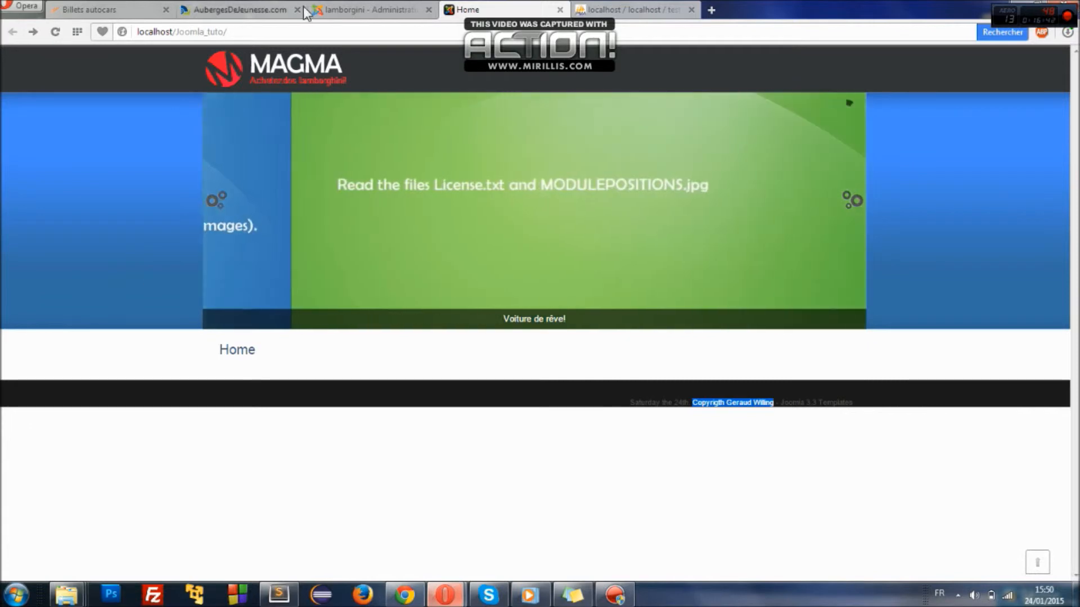
click(77, 601)
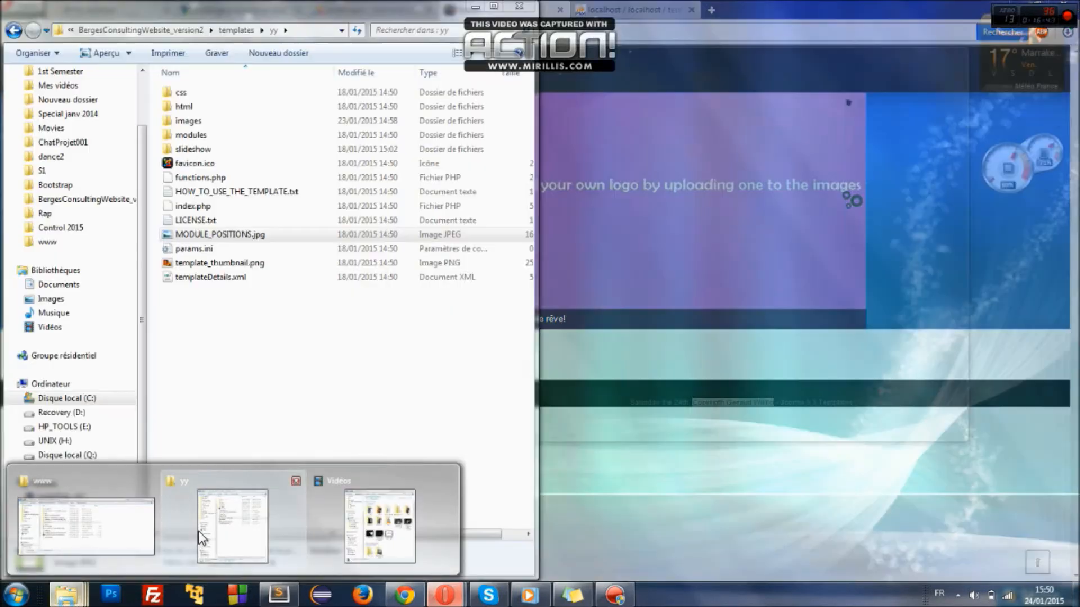
- Navigate Explorer from C: through wamp, www, Joomla_tuto and templates into the yy folder
click(174, 536)
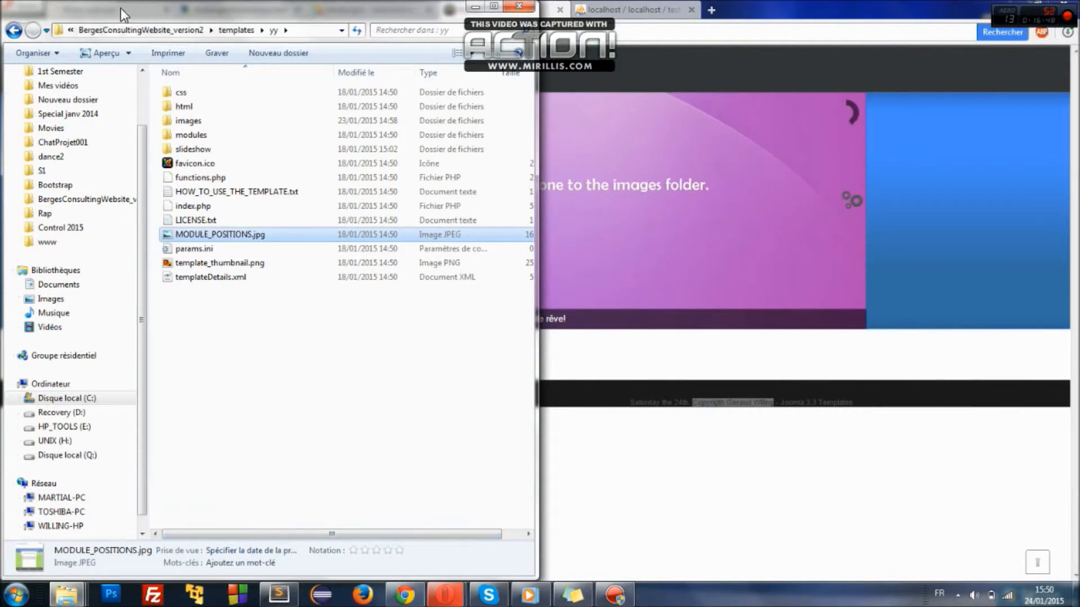
click(70, 29)
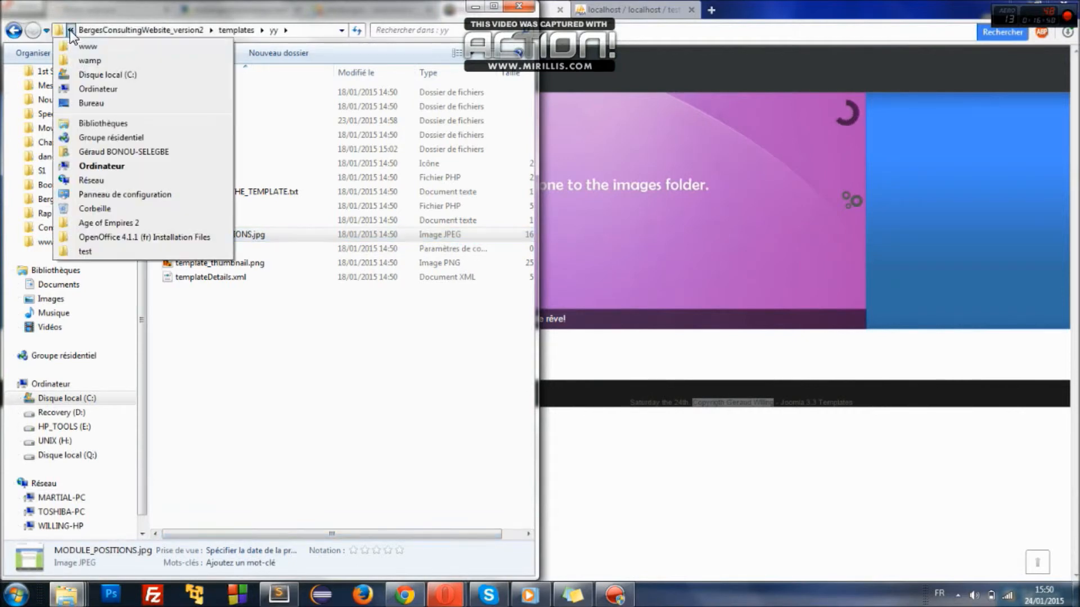
click(93, 72)
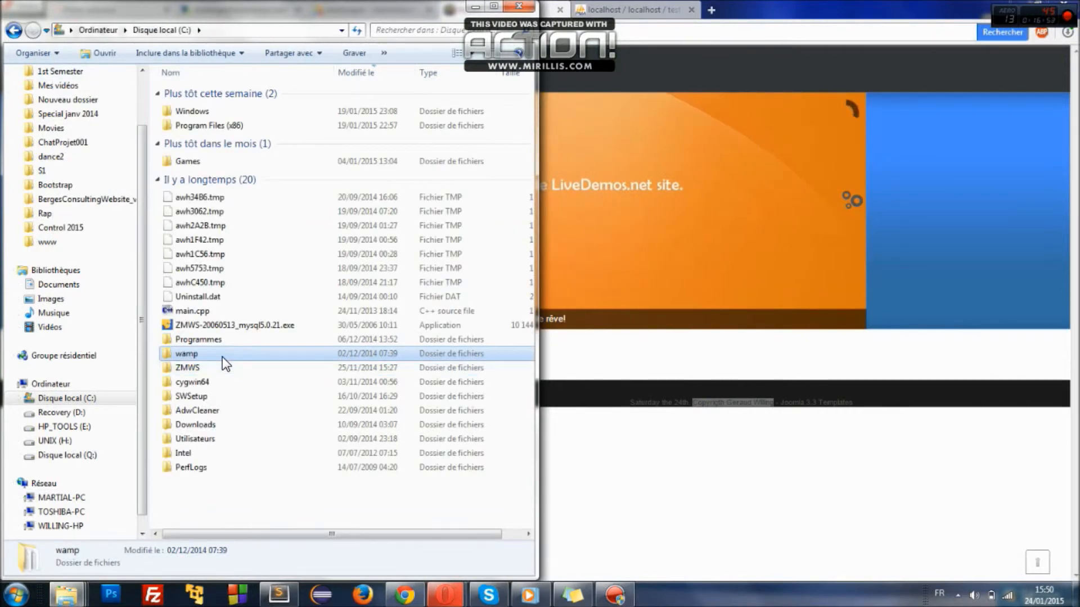
double_click(222, 356)
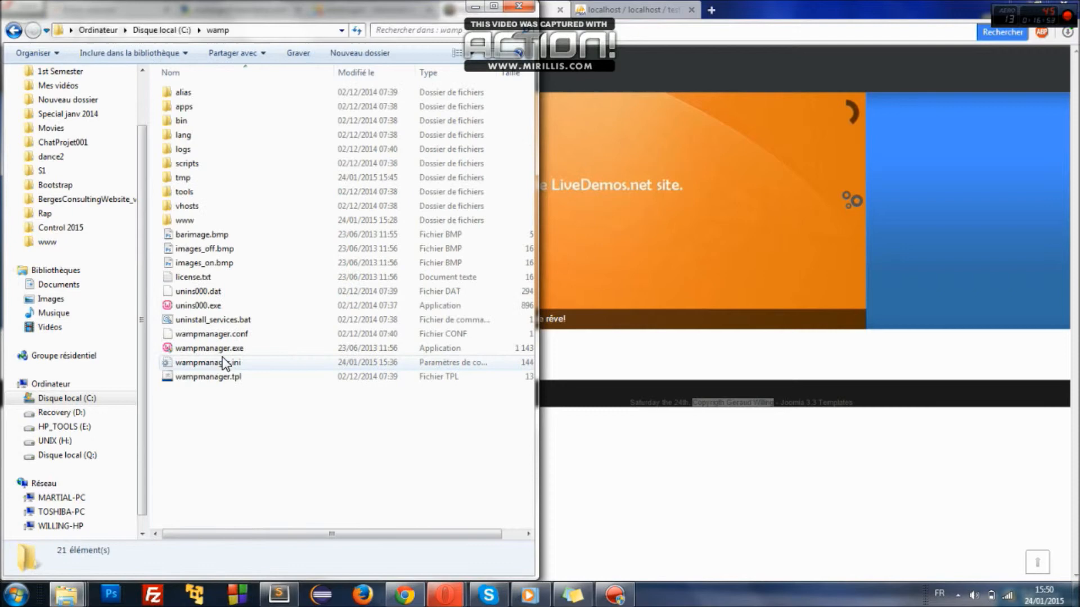
double_click(179, 219)
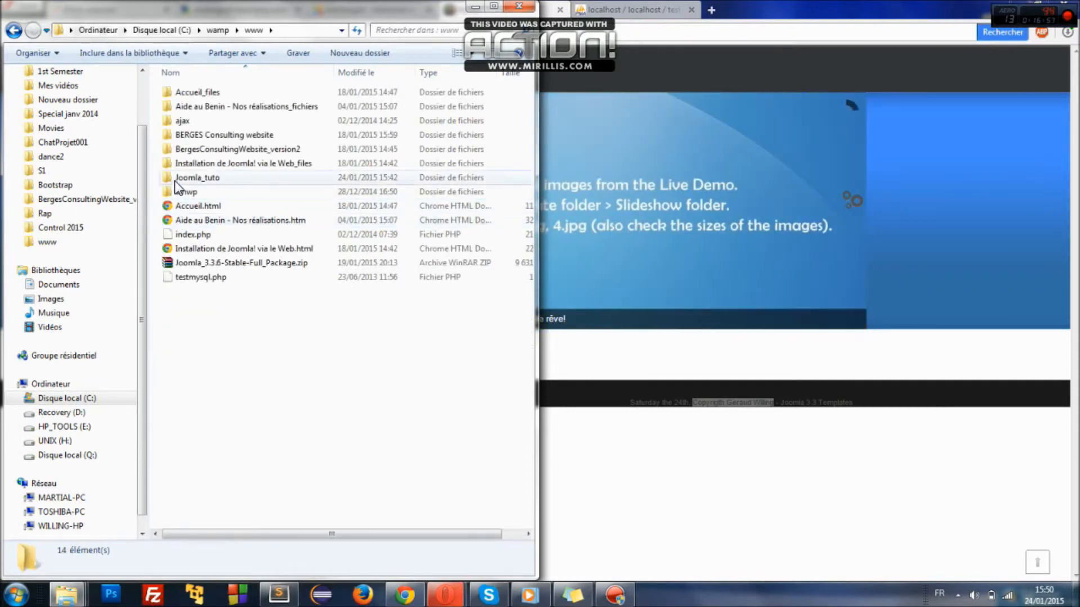
click(180, 179)
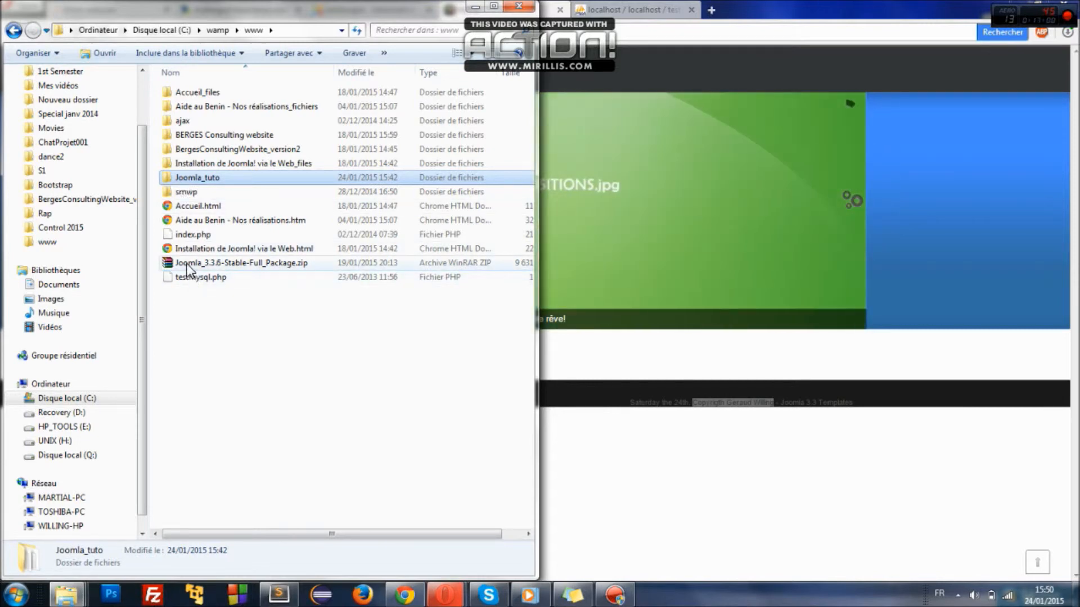
double_click(193, 179)
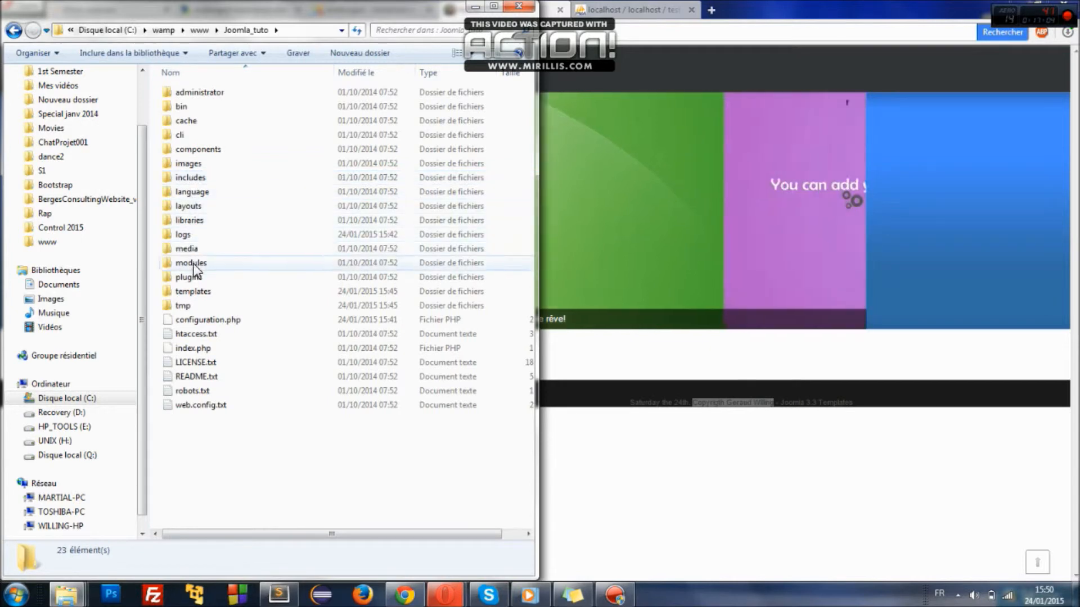
double_click(191, 291)
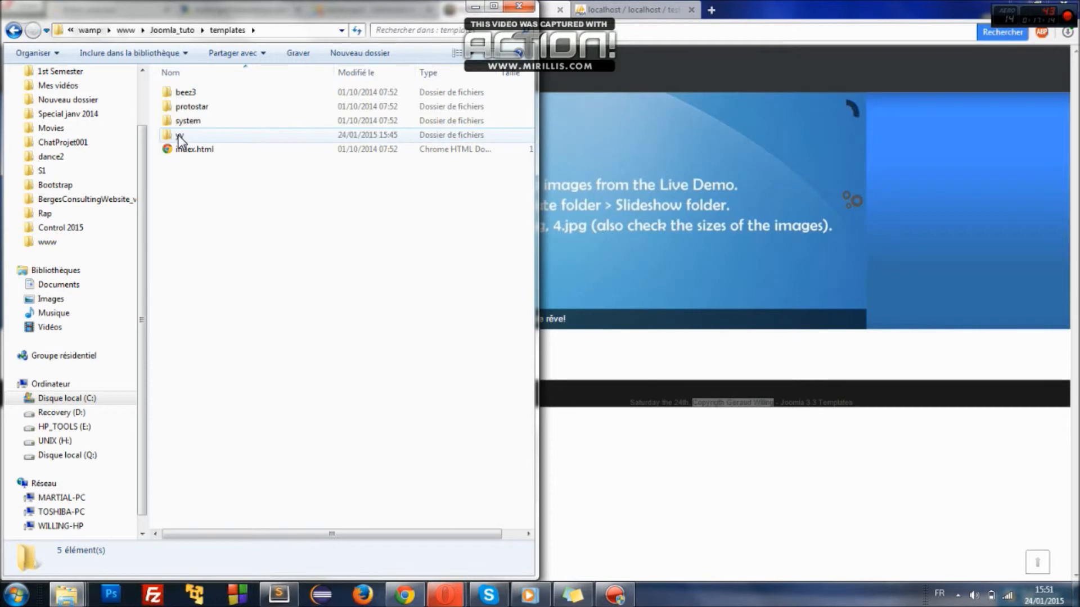
double_click(177, 135)
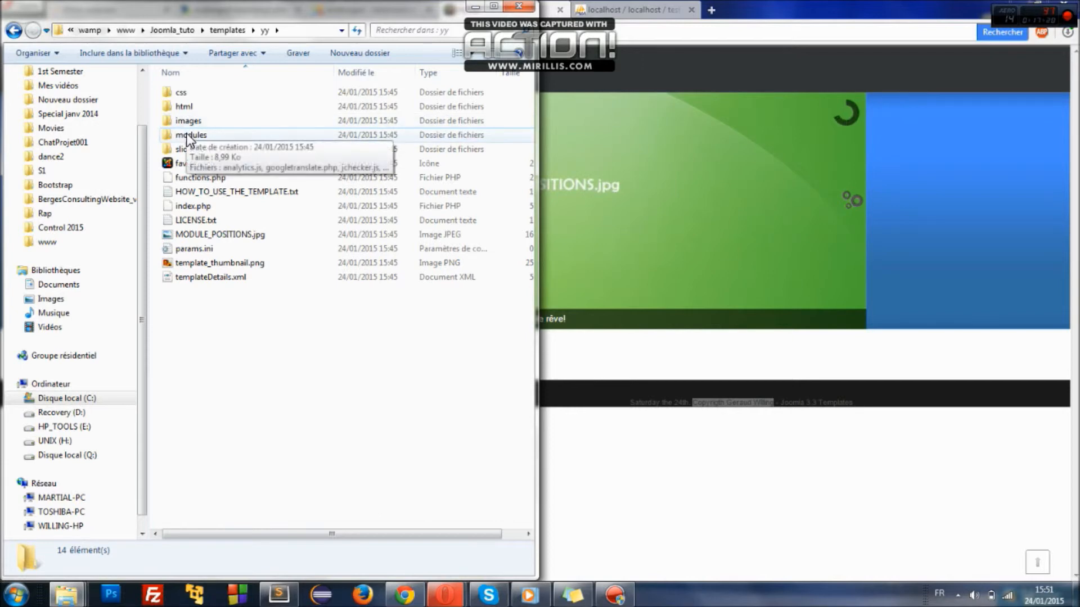
- Open the slideshow folder holding 1.jpg–4.jpg and snap the browser to the right half
click(182, 151)
double_click(182, 151)
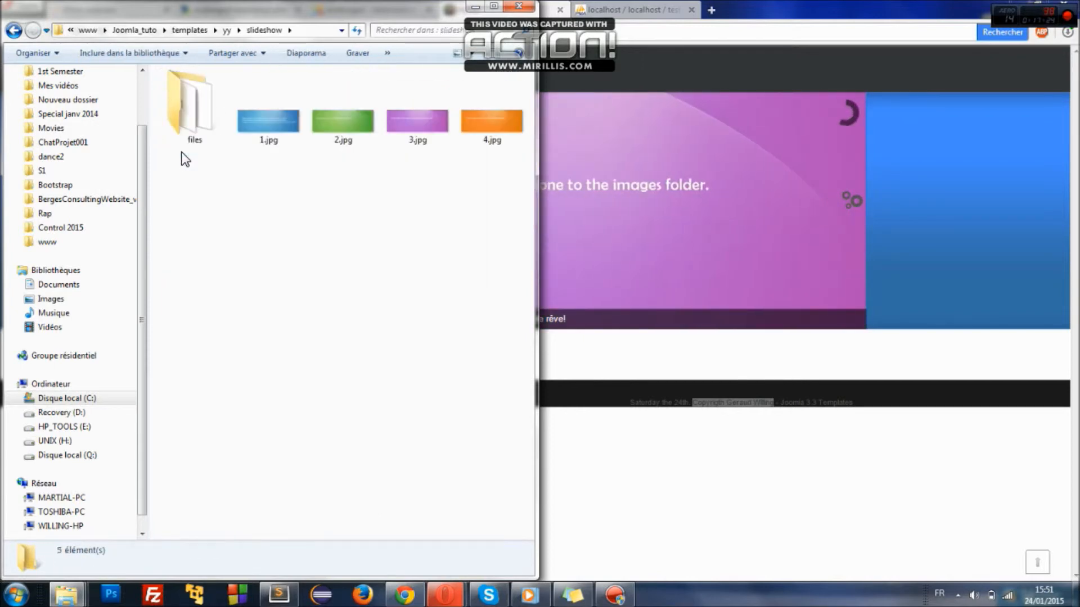
click(240, 115)
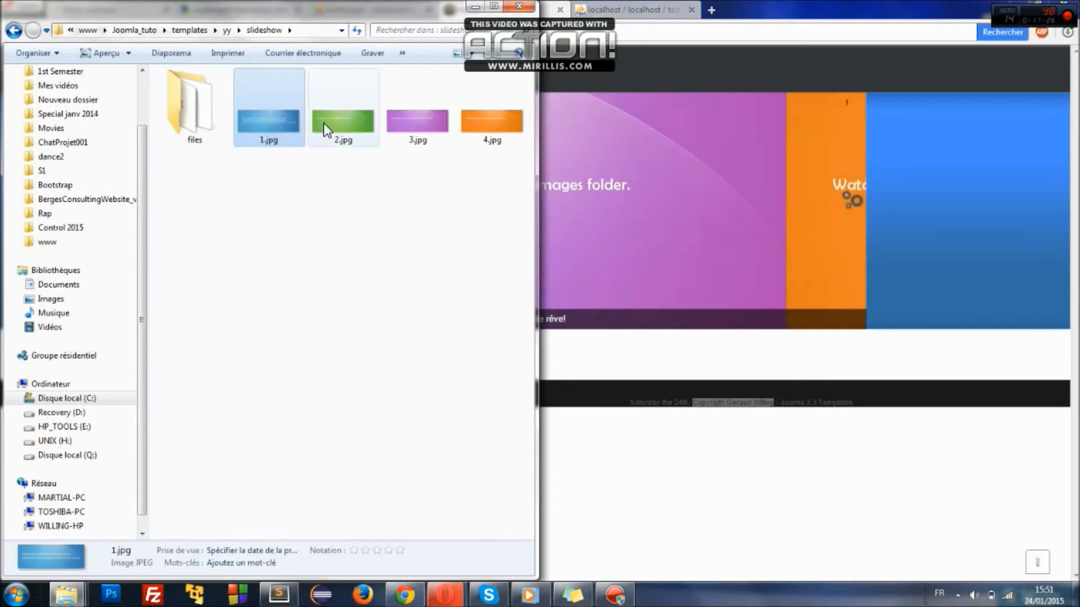
click(323, 123)
drag(771, 5, 1077, 111)
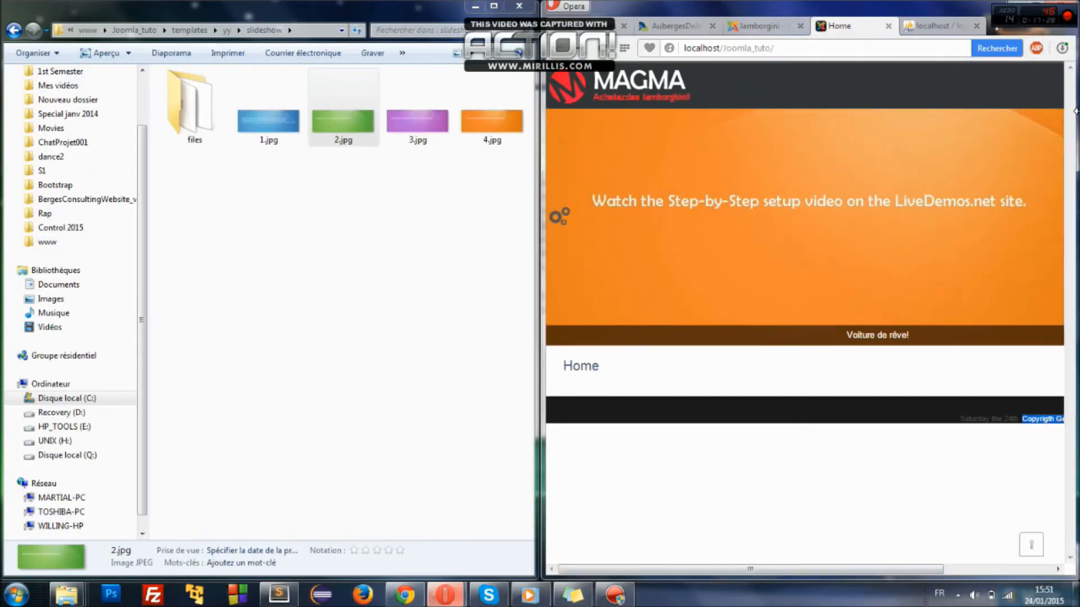
click(413, 127)
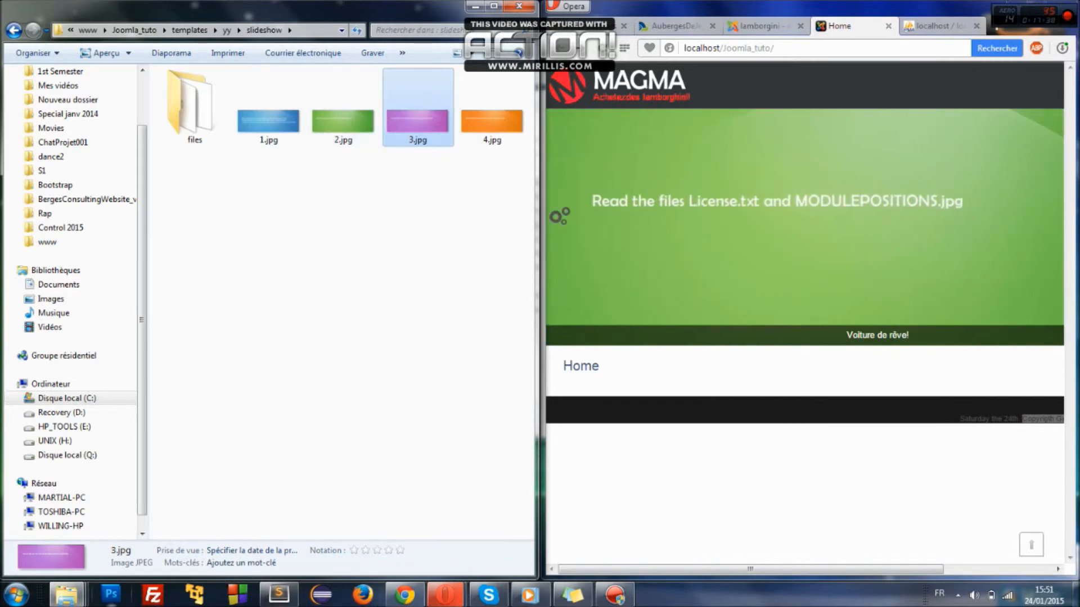
- Open the joomlatest folder from the Images library and select its four Lamborghini photos
mouse_move(79, 594)
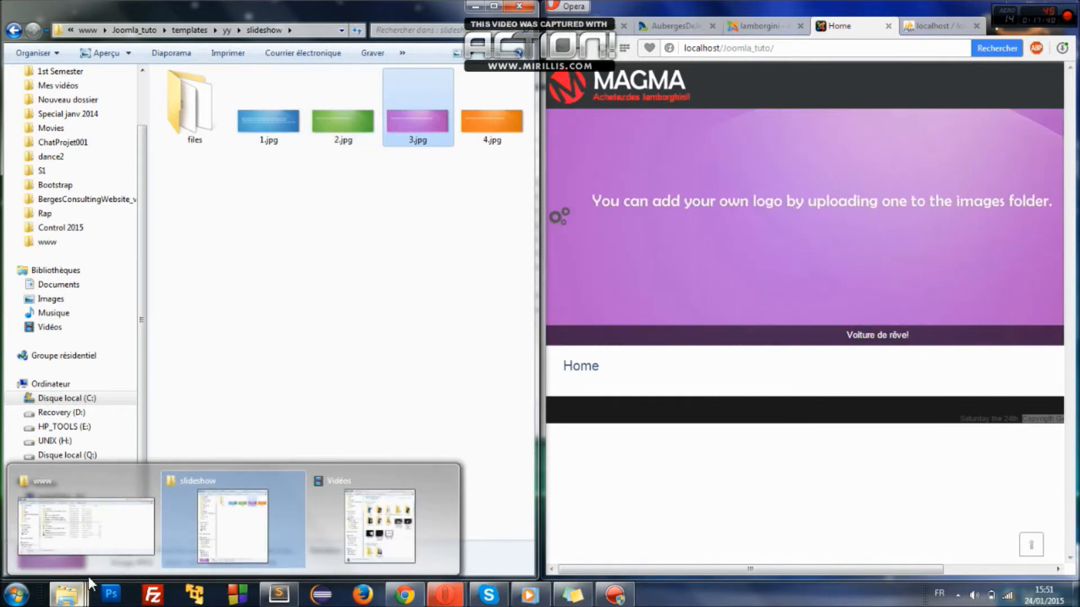
click(357, 509)
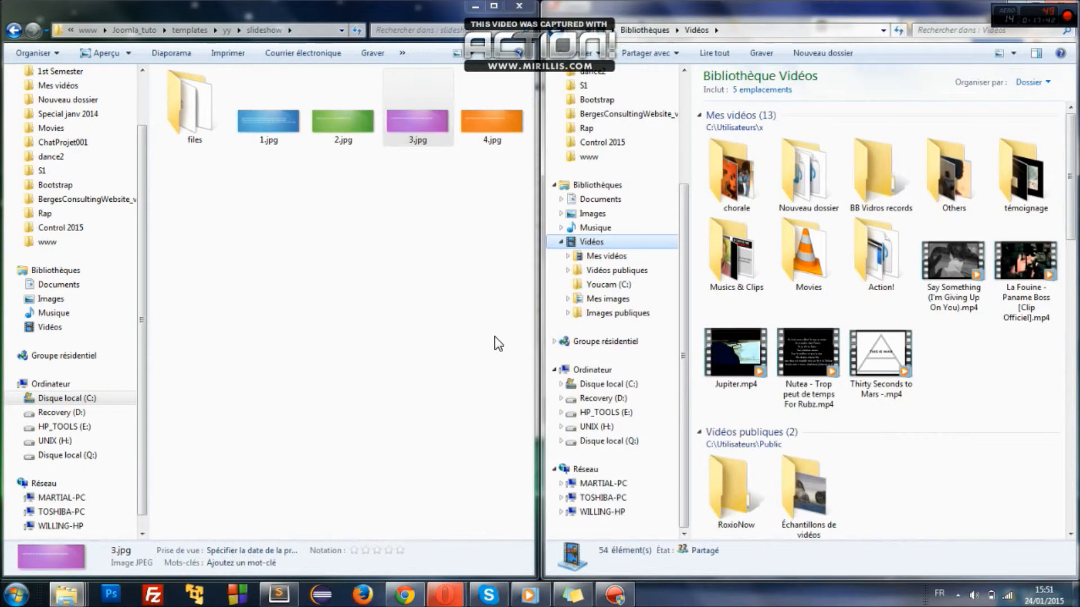
click(592, 215)
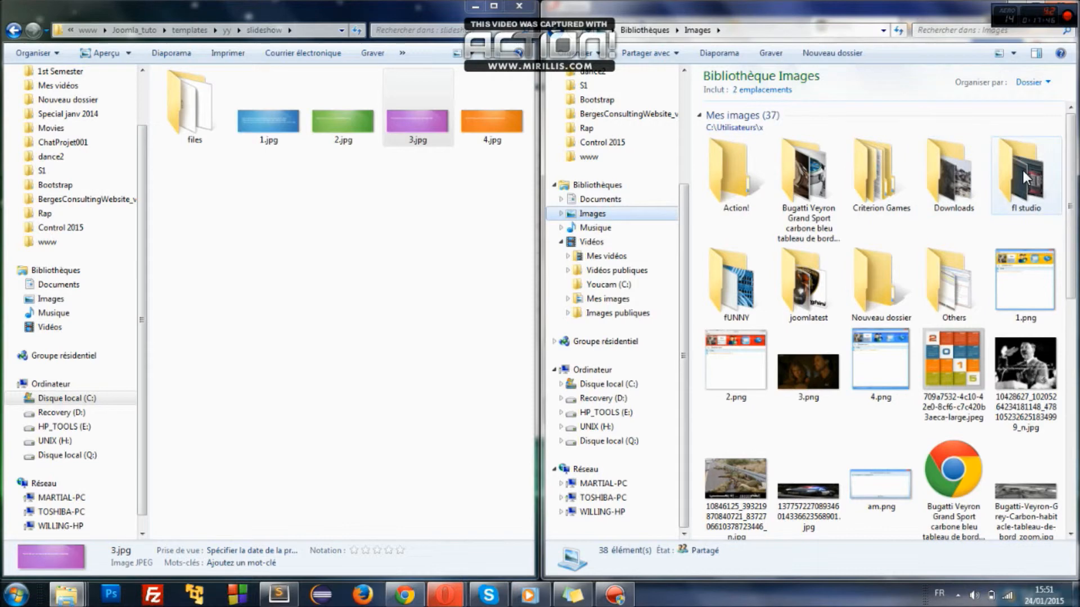
double_click(821, 267)
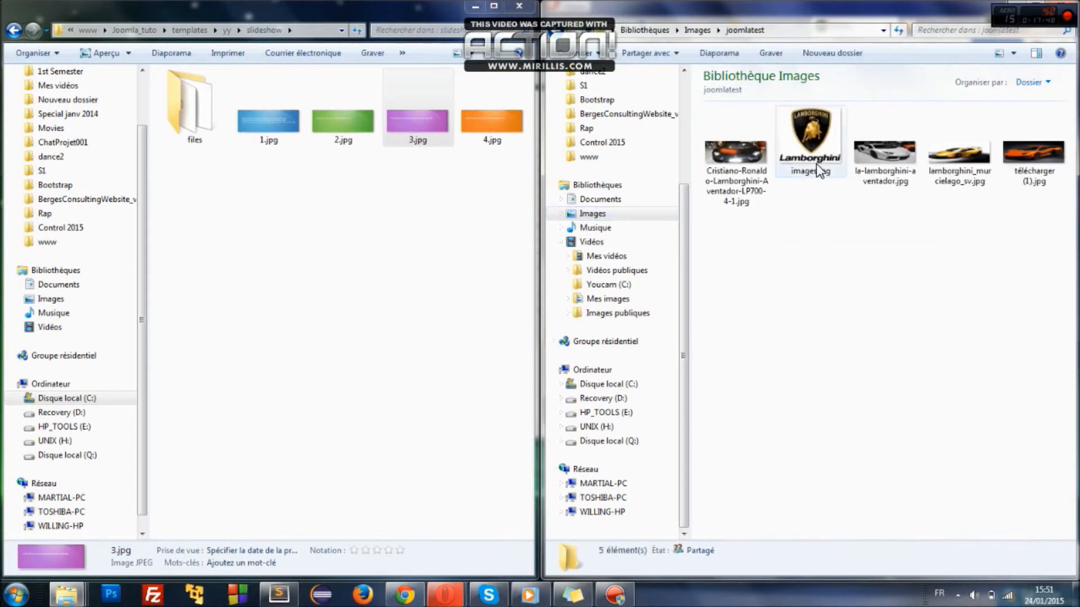
click(874, 163)
ctrl+click(956, 162)
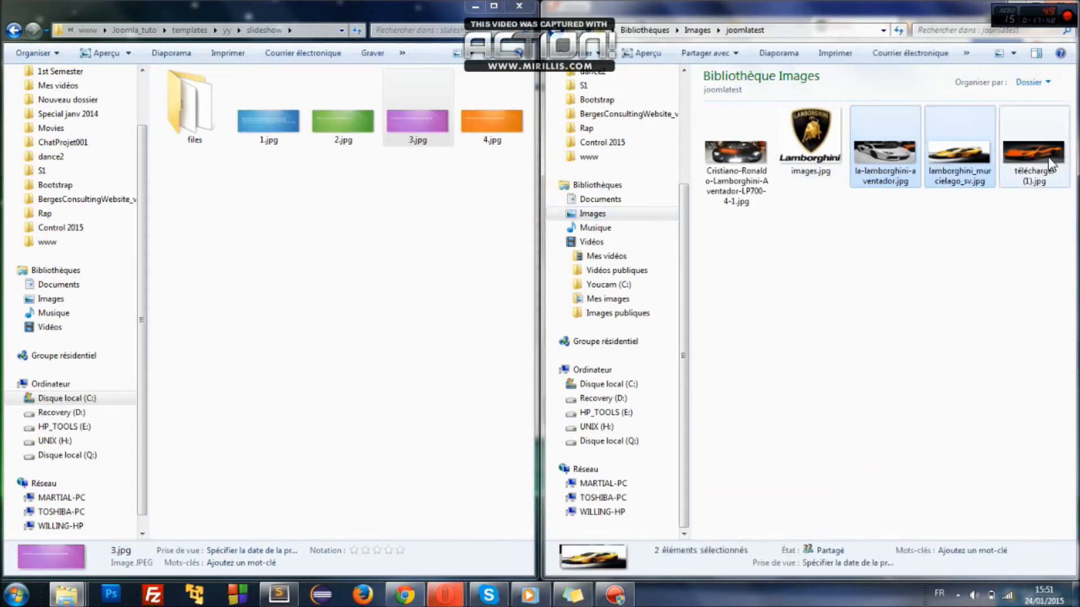
ctrl+click(1034, 157)
ctrl+click(767, 145)
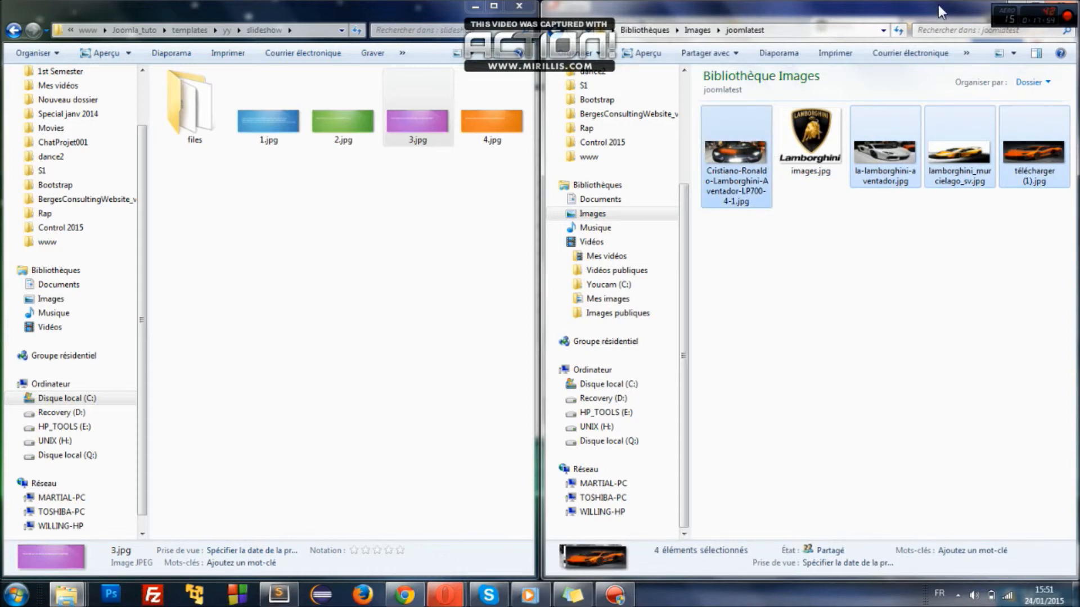
drag(938, 5, 771, 84)
click(353, 51)
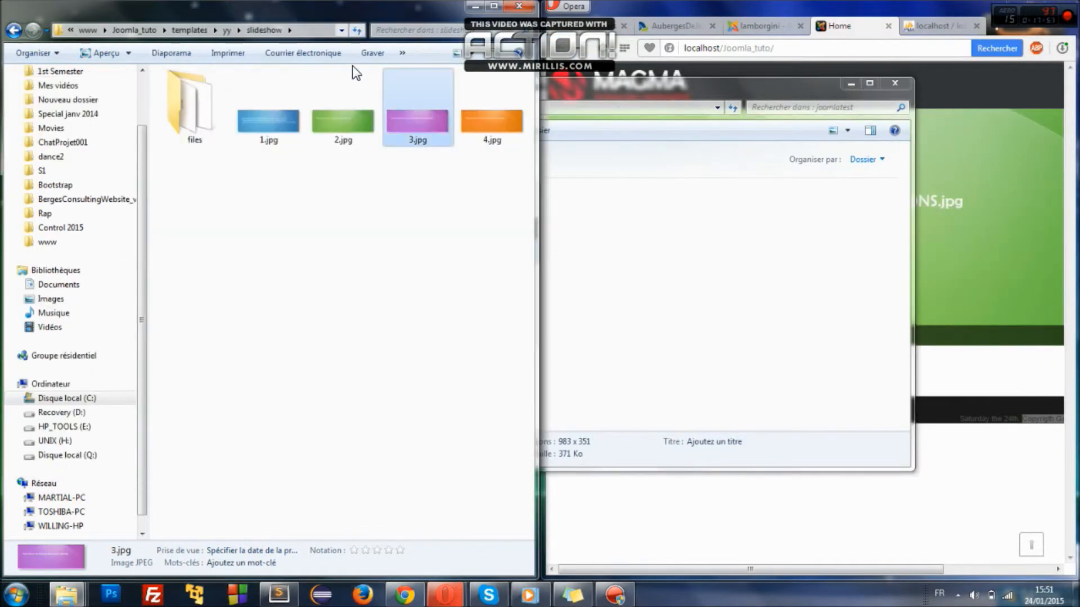
- Paste the four Lamborghini photos into slideshow and delete the old demo slides 1.jpg–4.jpg
click(349, 241)
key(ctrl+v)
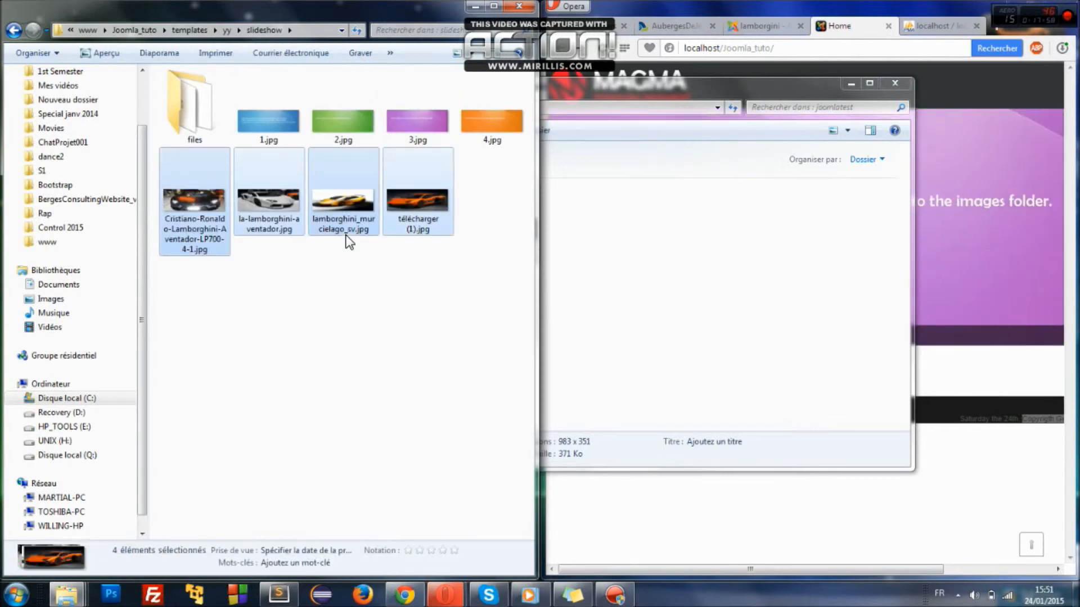
click(259, 122)
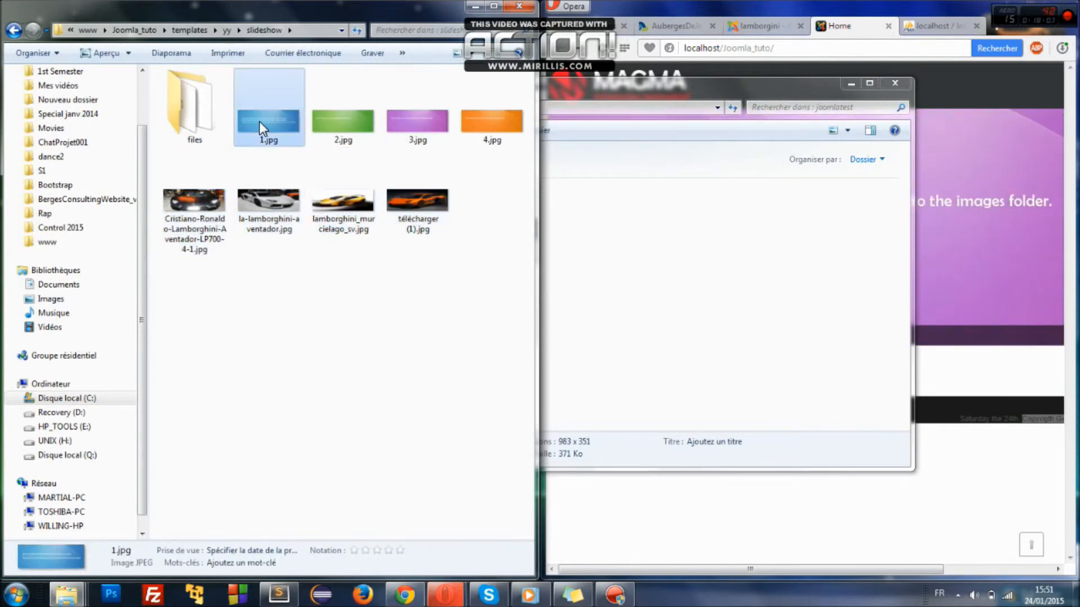
key(shift+Right)
key(shift+Right)
key(shift+Right)
key(Delete)
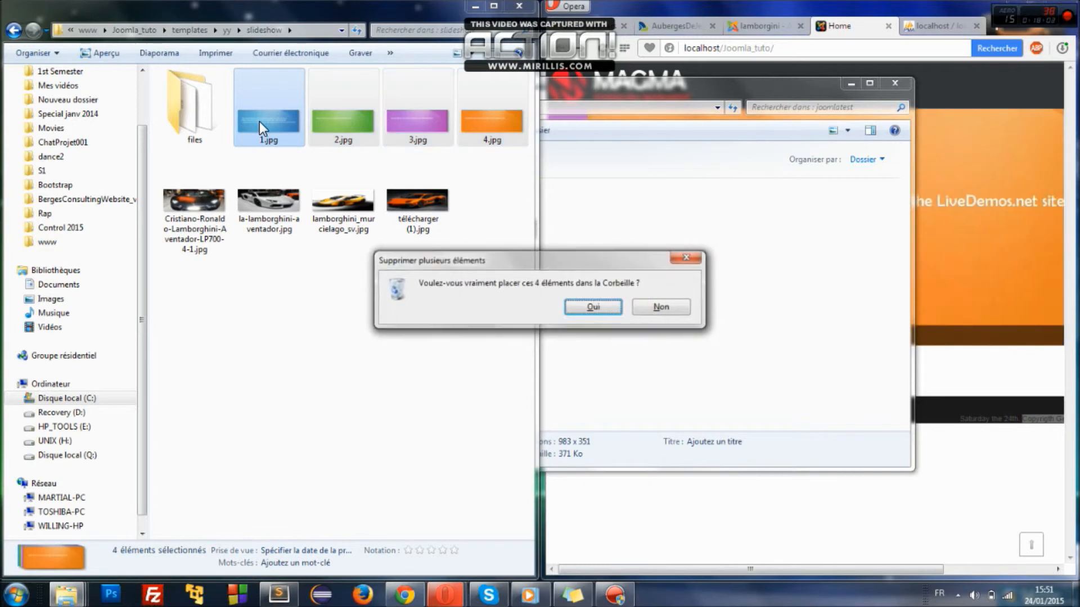
key(Return)
- Rename the first two car photos to 1.jpg and 2.jpg
click(258, 164)
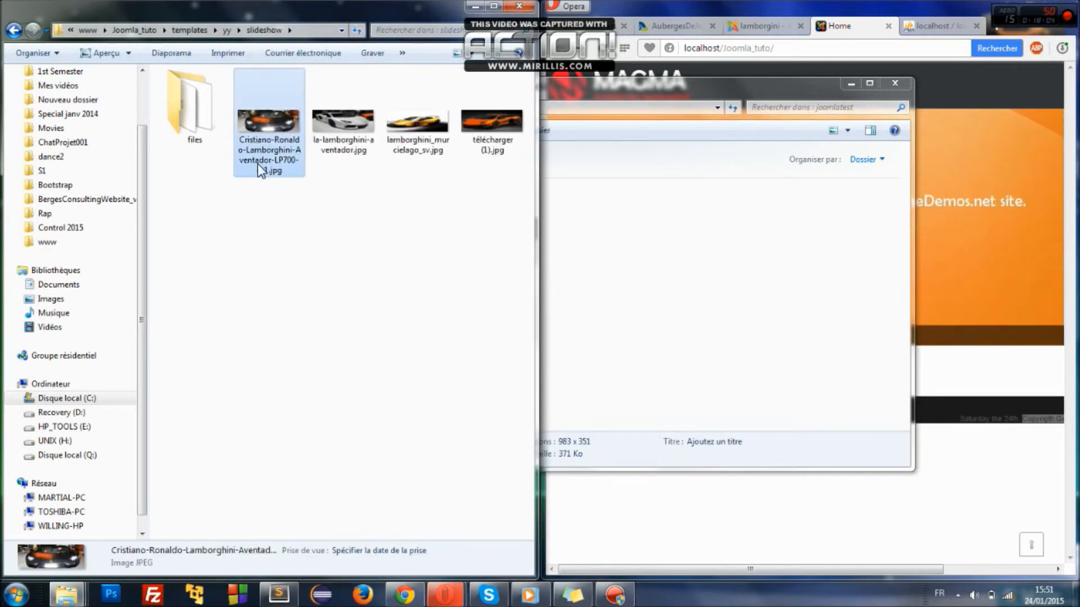
click(258, 163)
text(1)
key(Return)
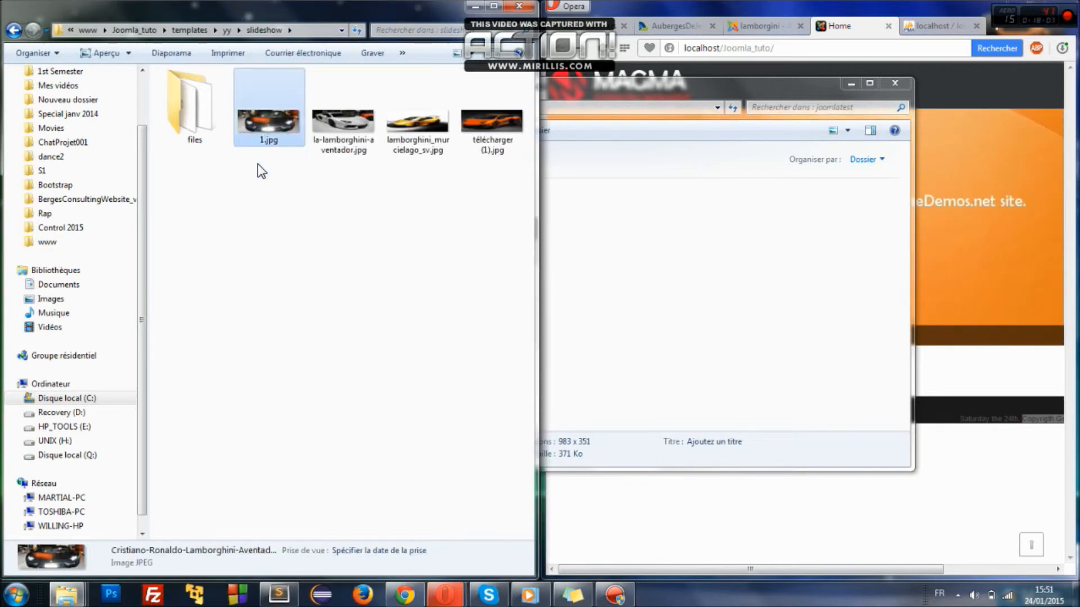
click(345, 125)
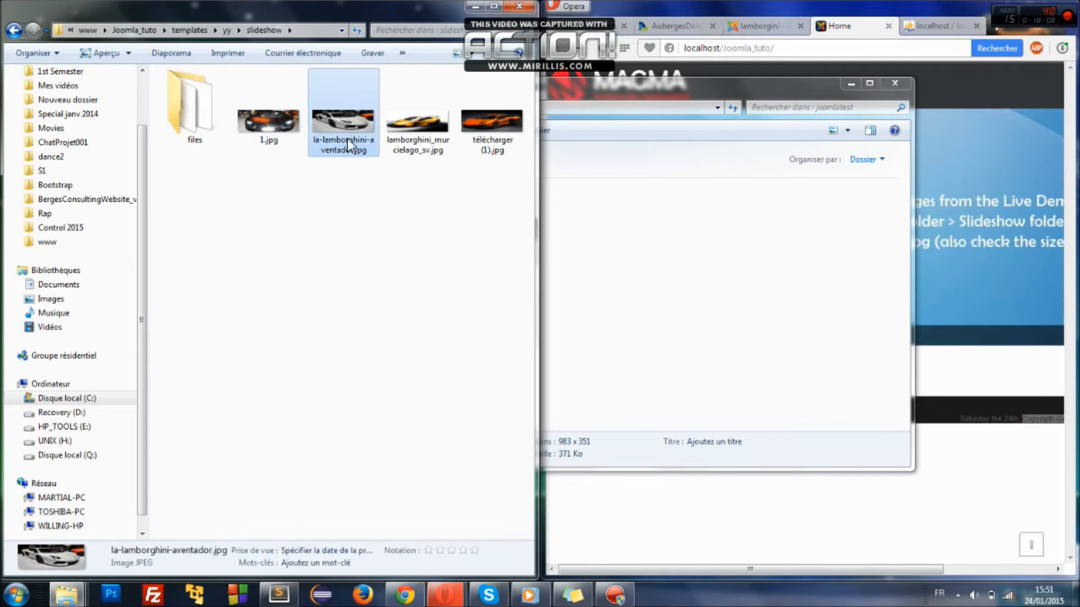
click(347, 140)
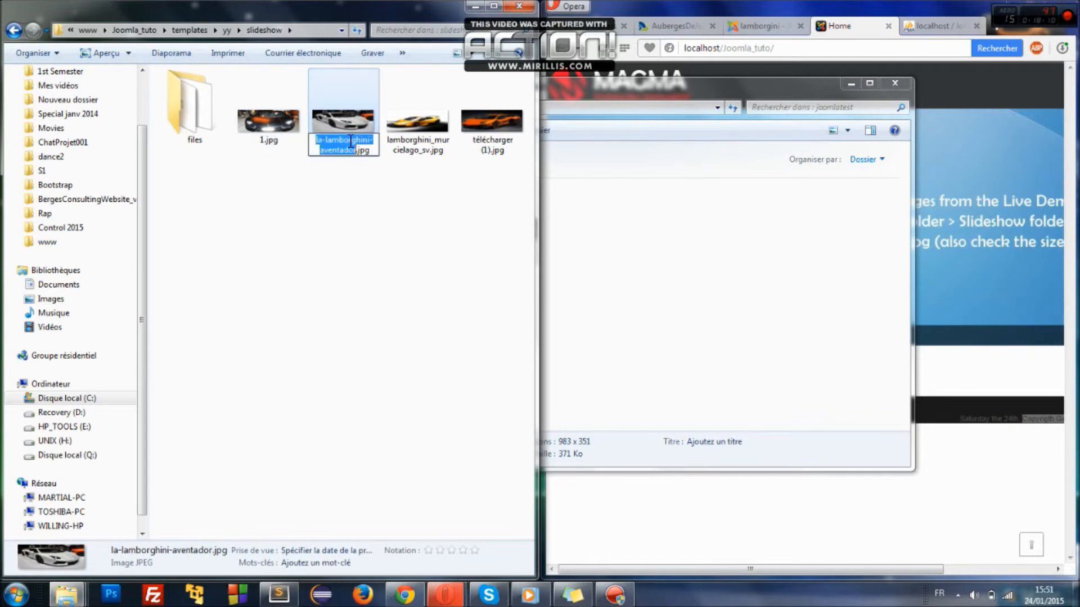
text(2)
key(Return)
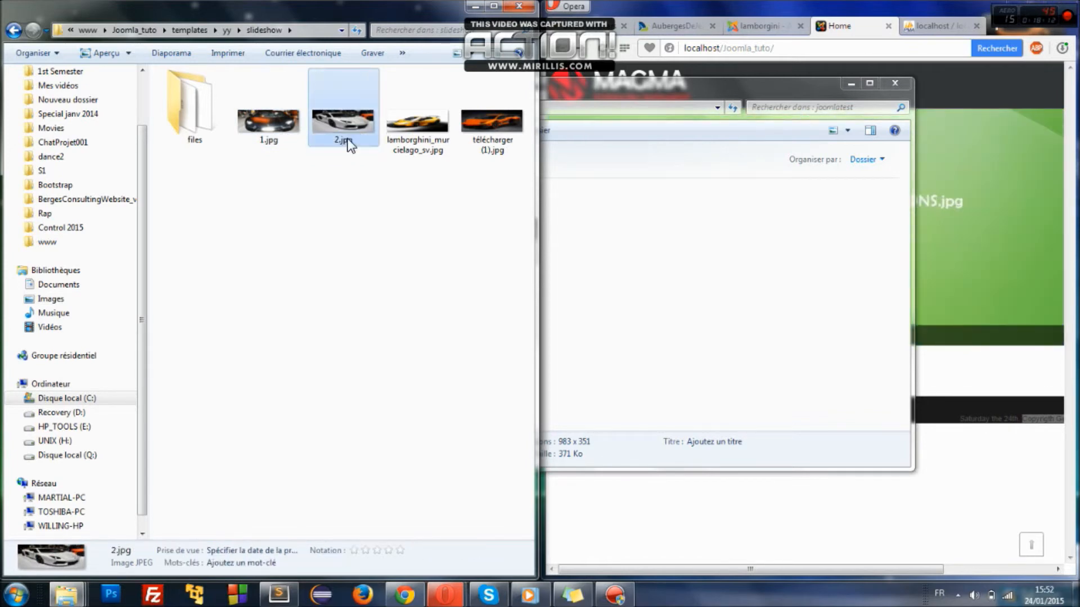
- Rename the remaining photos to 3.jpg and 4.jpg and close the joomlatest window
click(394, 136)
click(413, 141)
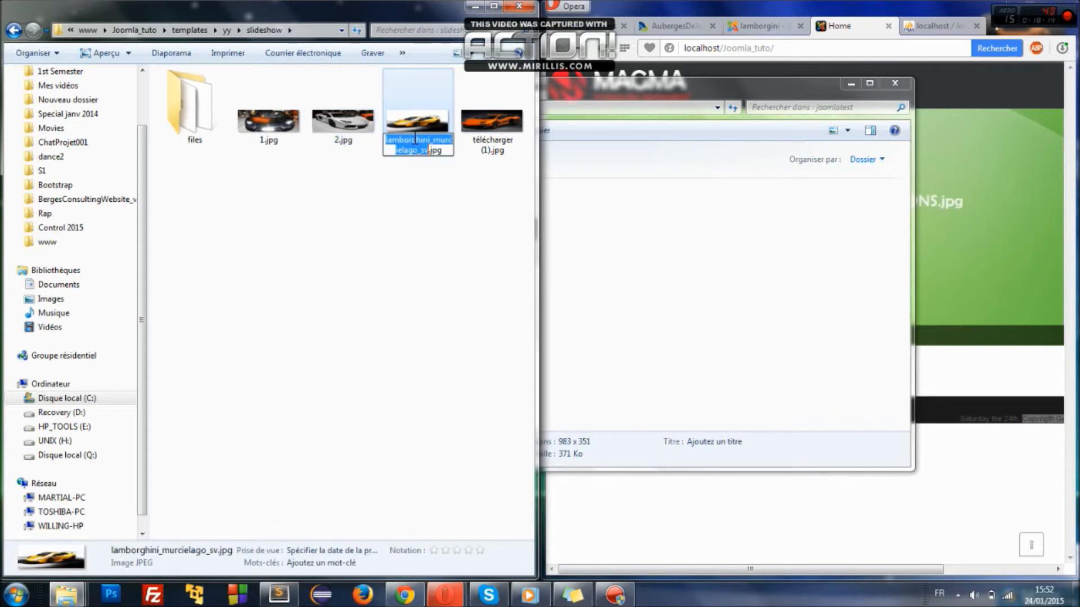
text(3)
key(Return)
click(467, 136)
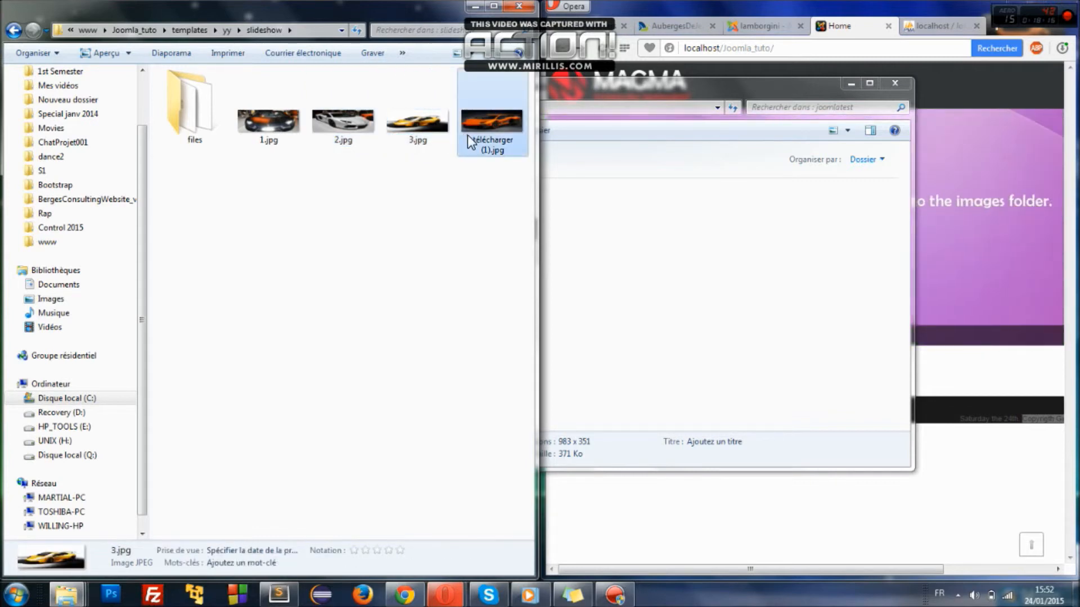
click(477, 141)
text(4)
key(Return)
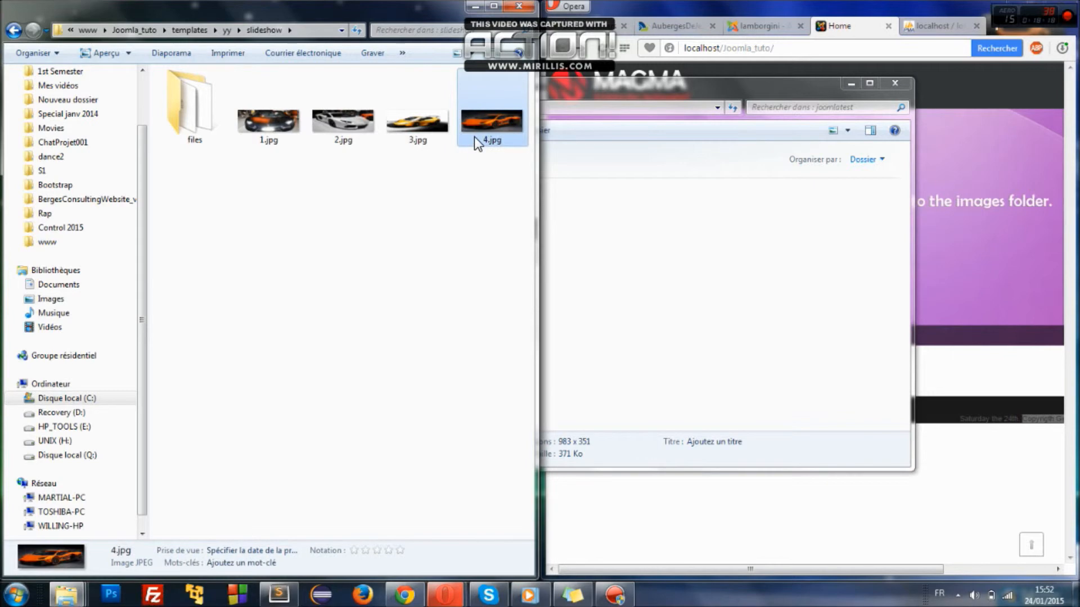
click(815, 99)
click(843, 89)
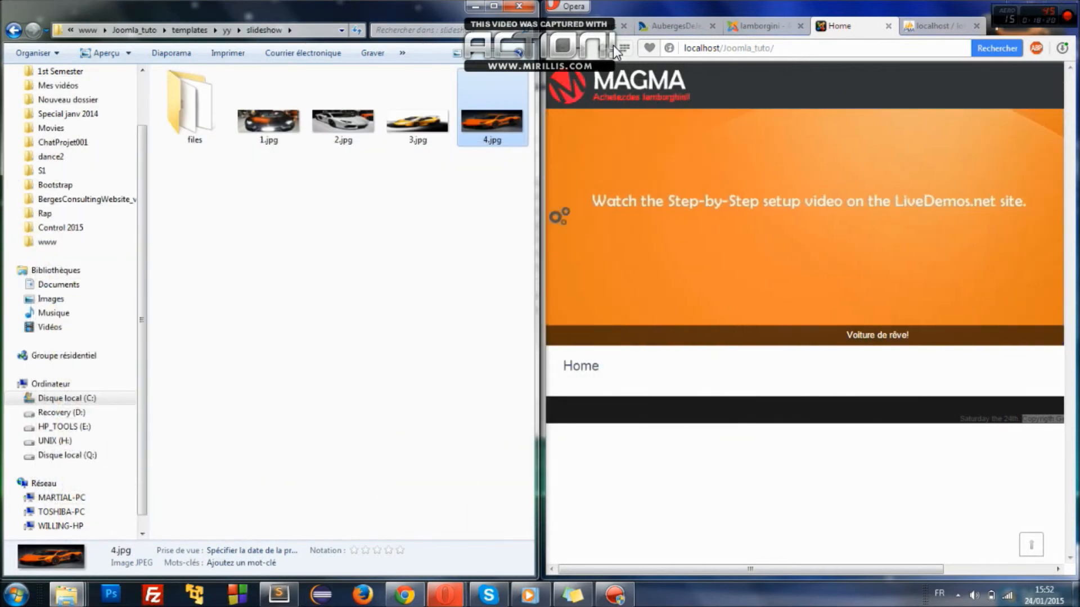
- Reload the front page maximized and test the Lamborghini slideshow's play, next and previous controls
click(605, 47)
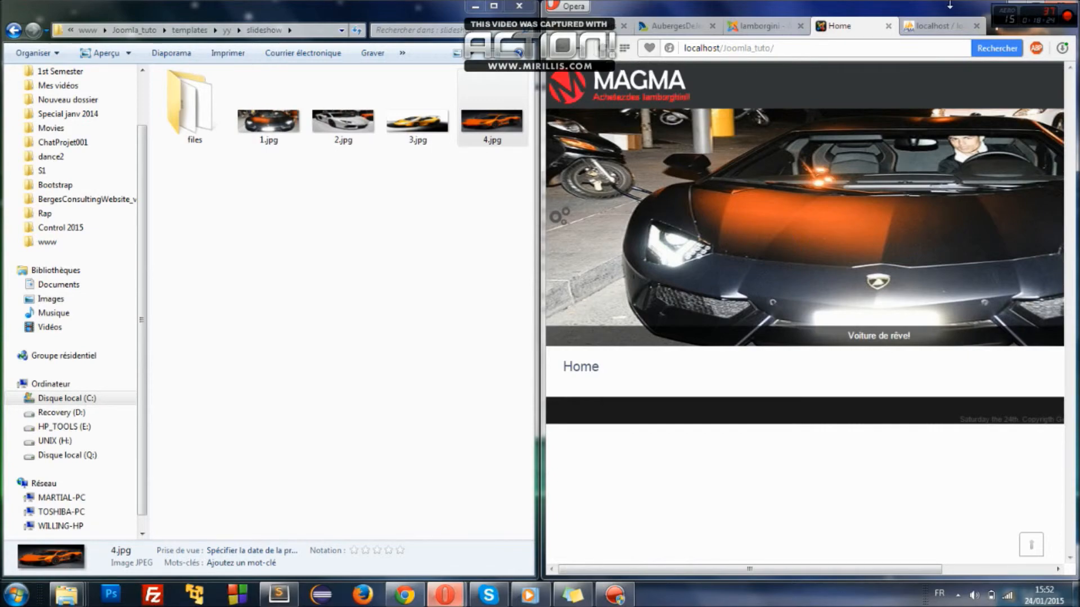
double_click(1039, 1)
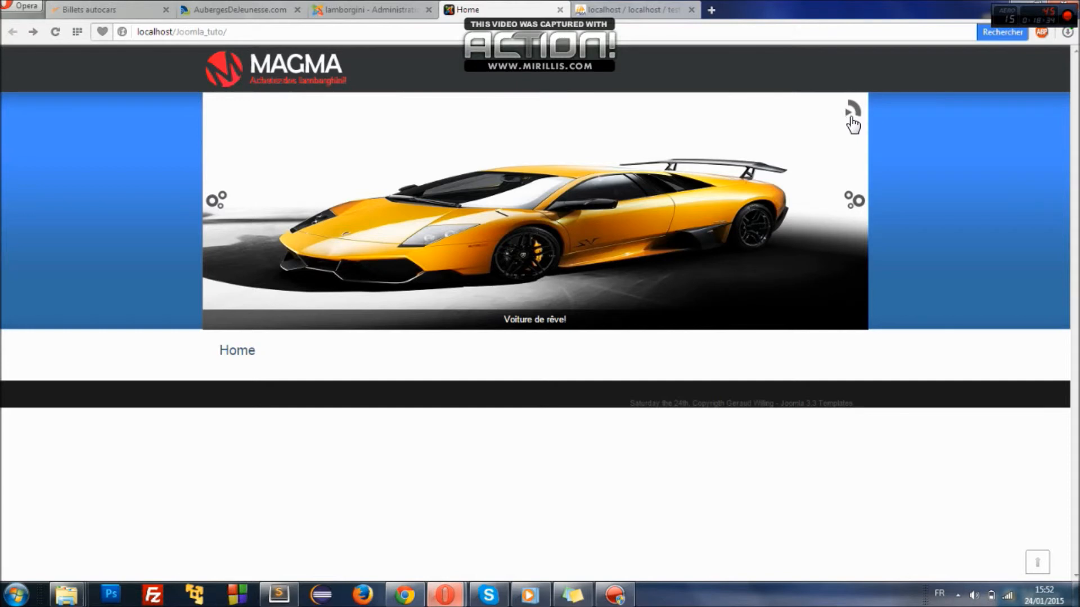
click(852, 114)
click(859, 208)
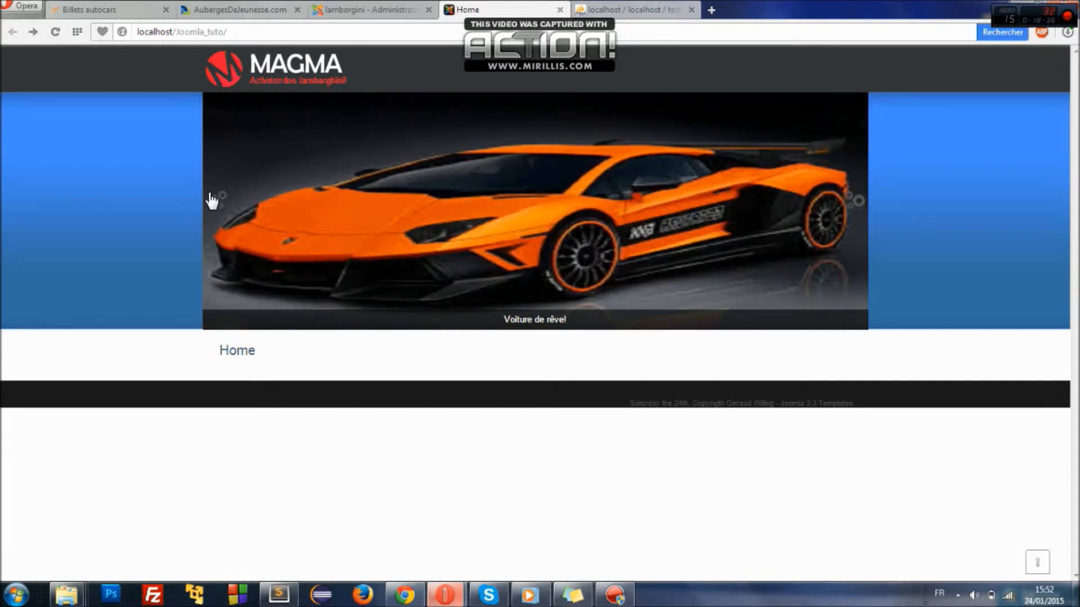
click(212, 199)
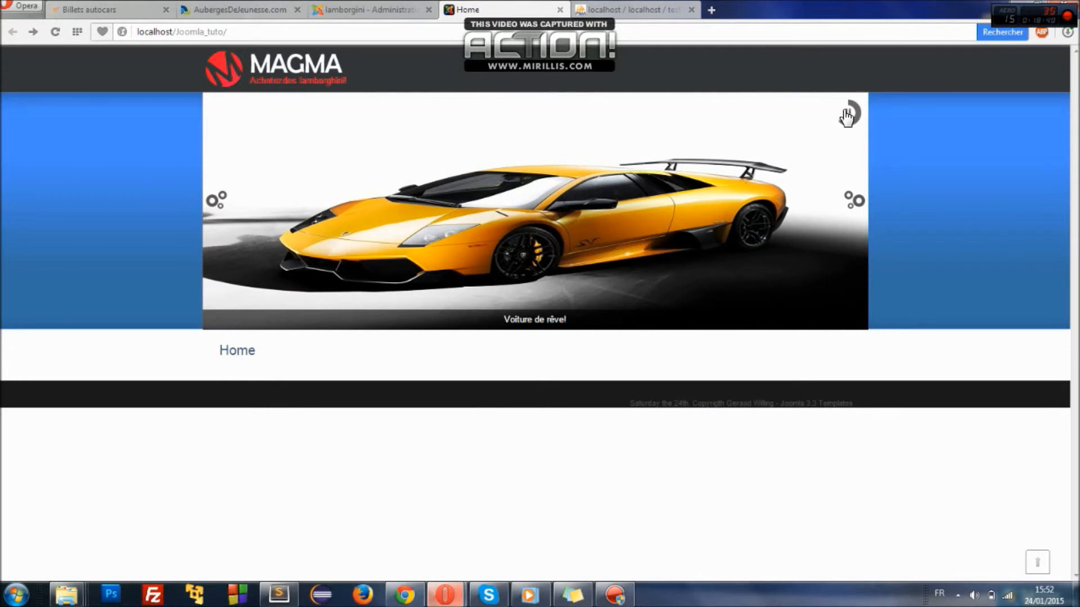
drag(800, 5, 1079, 106)
drag(631, 78, 544, 88)
click(398, 194)
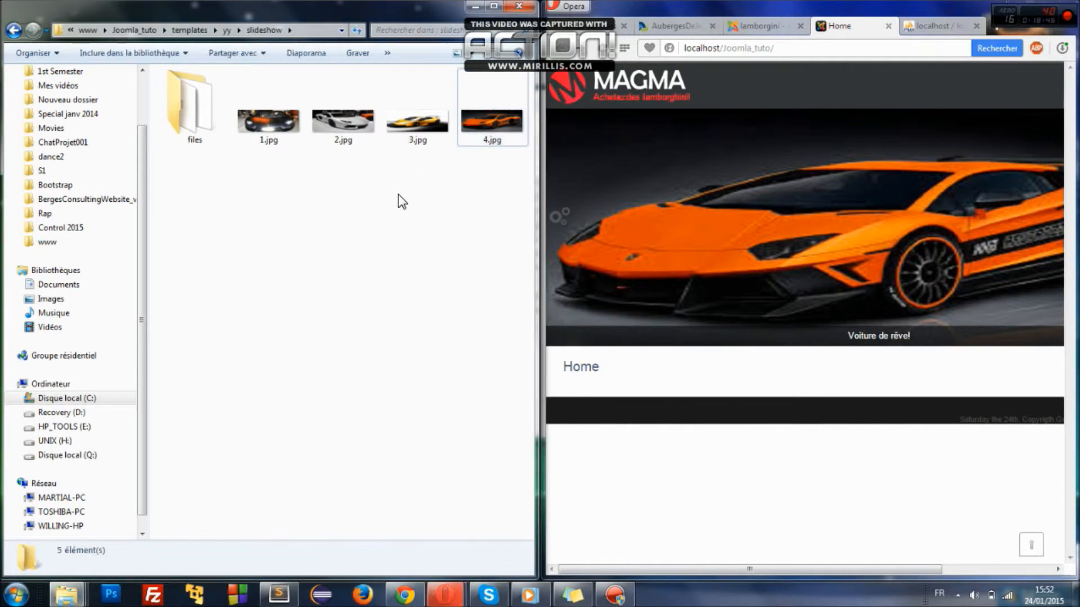
- Open the yy template's images folder to inspect logo.png, then select images.jpg in joomlatest
key(BackSpace)
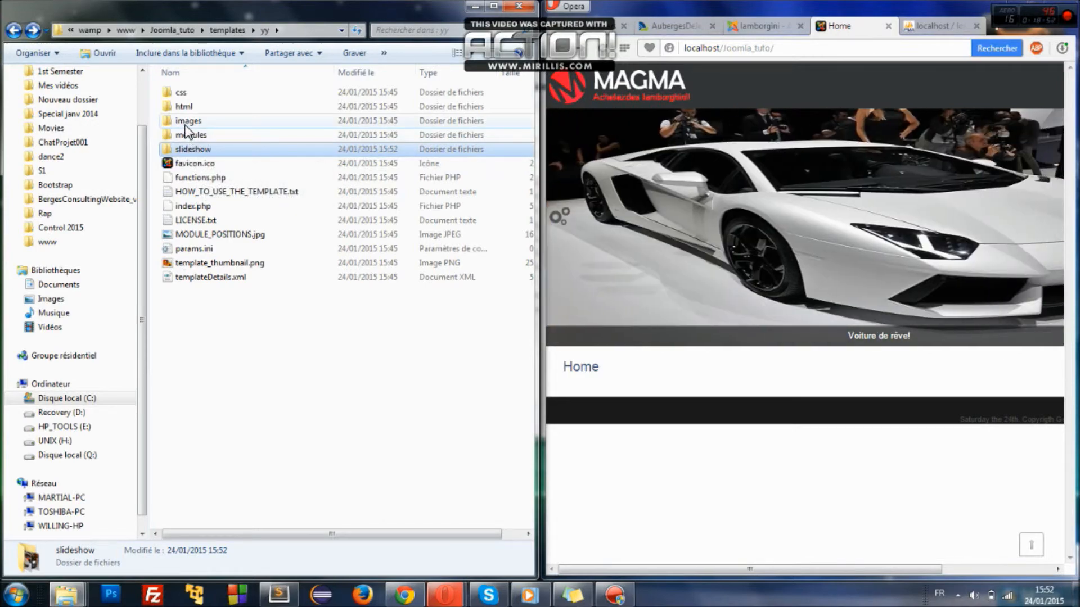
double_click(185, 122)
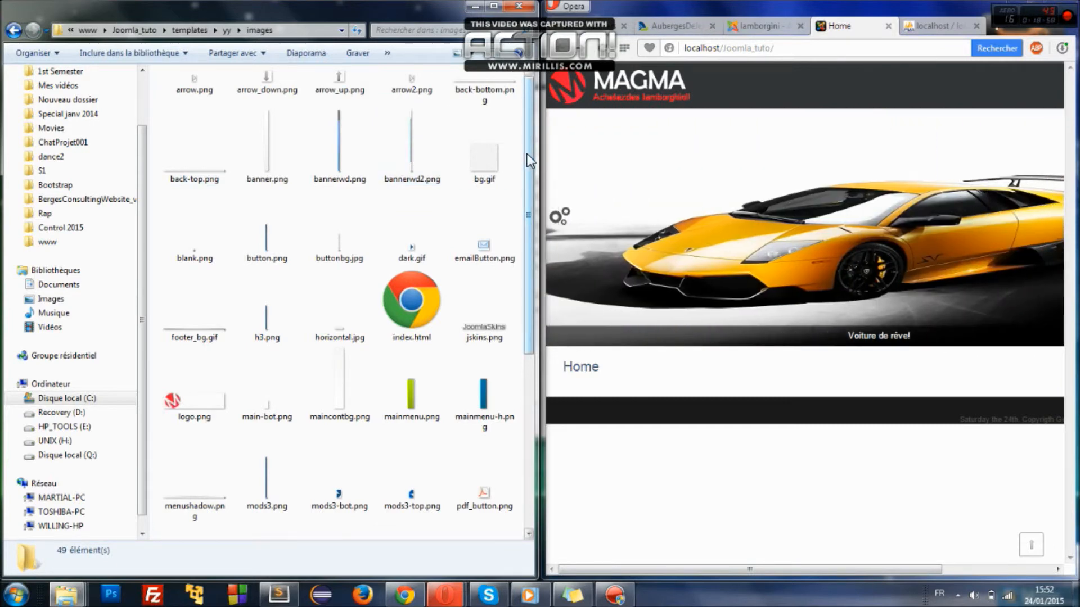
drag(526, 153, 529, 226)
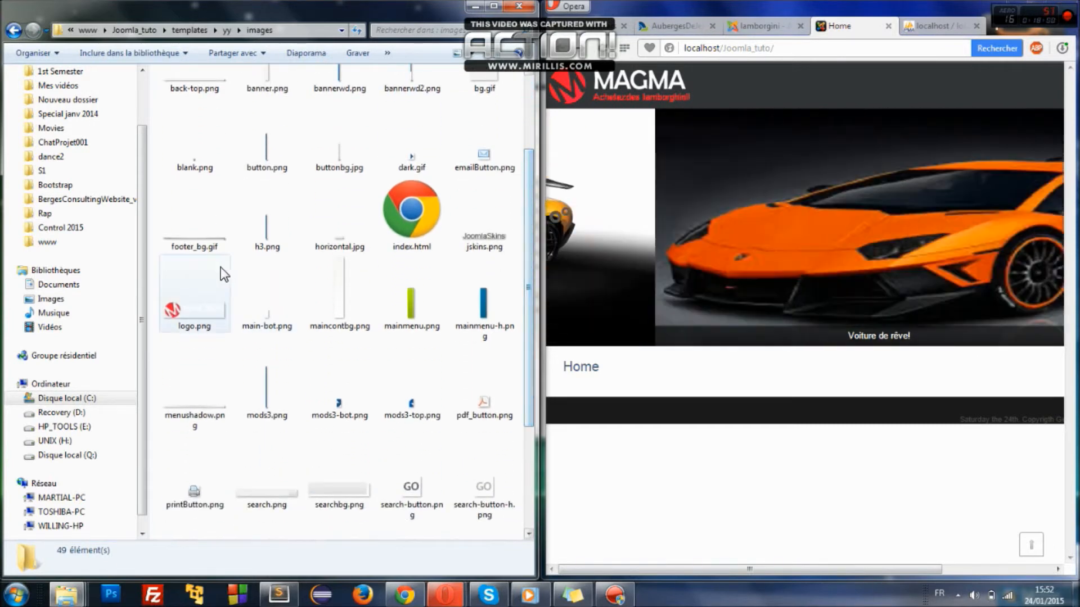
click(195, 308)
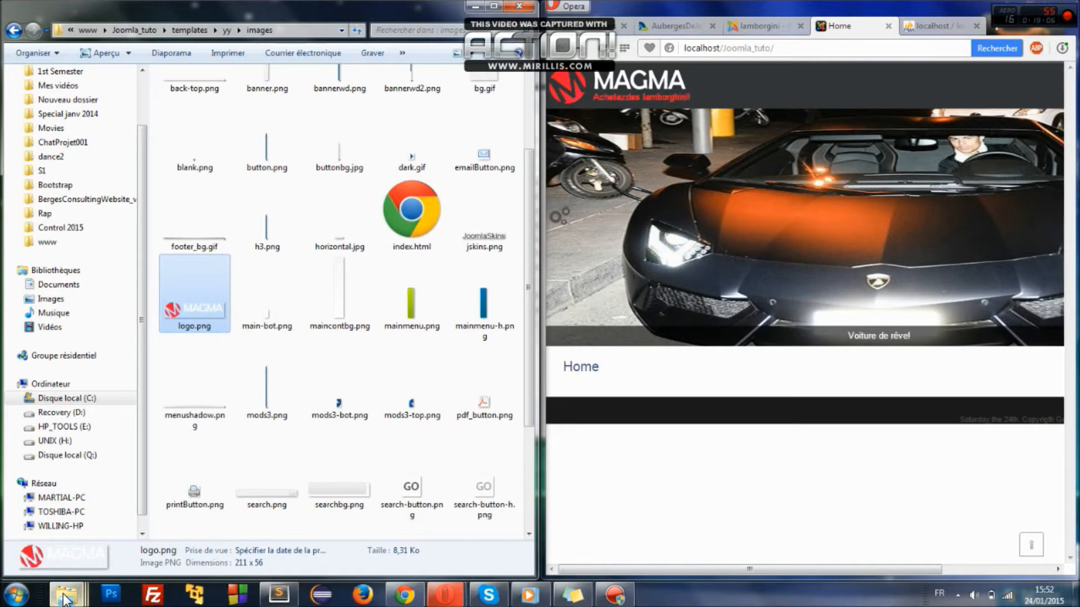
mouse_move(66, 595)
click(346, 545)
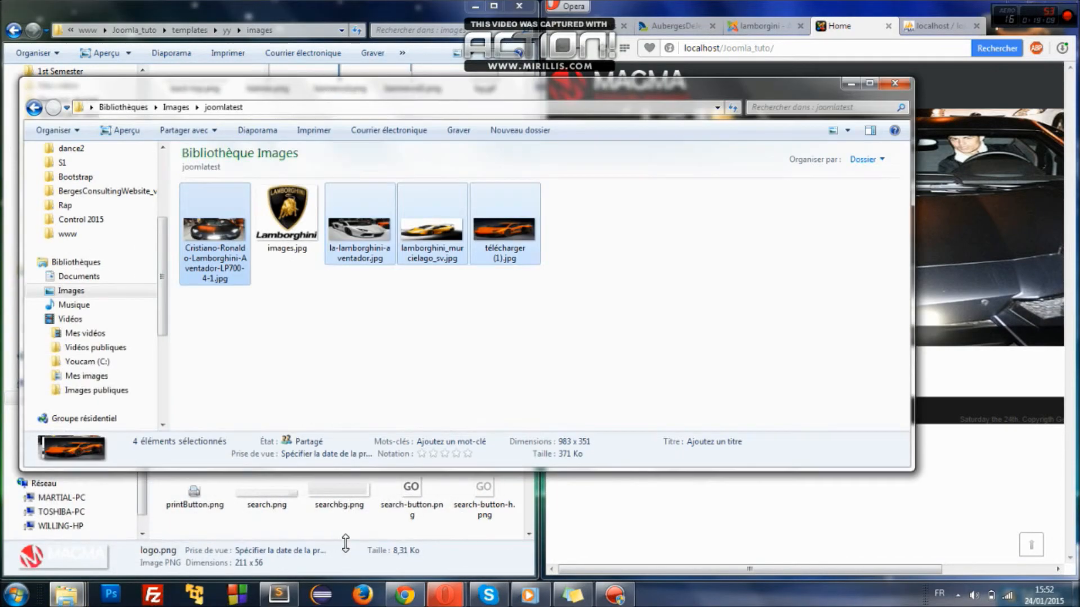
click(296, 216)
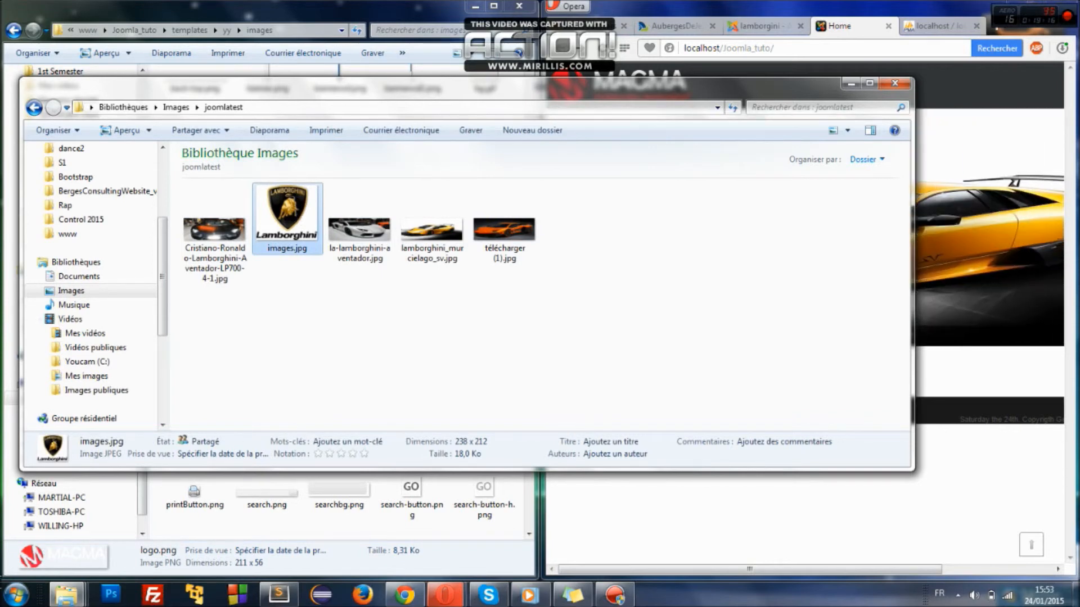
- Load images.jpg into Paint, crop the canvas to 238×51 keeping the LAMBORGHINI band, and close Paint
key(super)
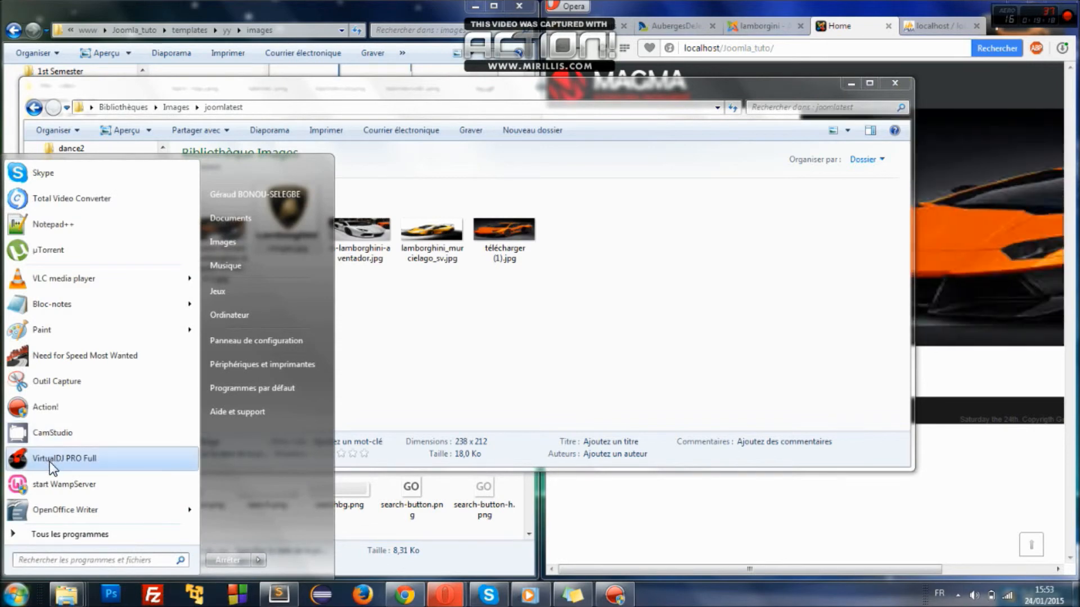
text(pain)
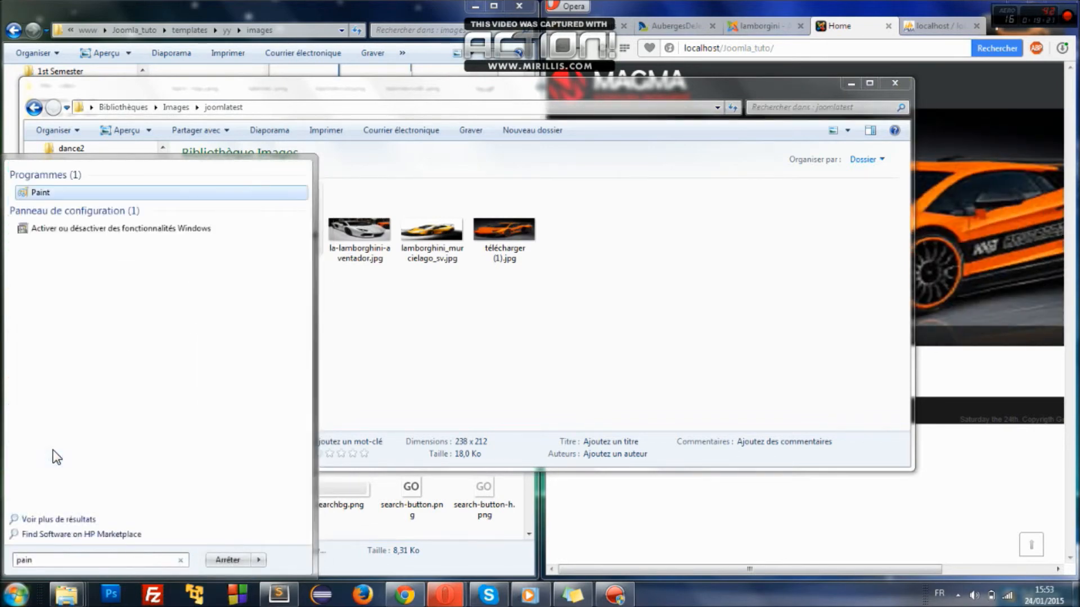
key(Return)
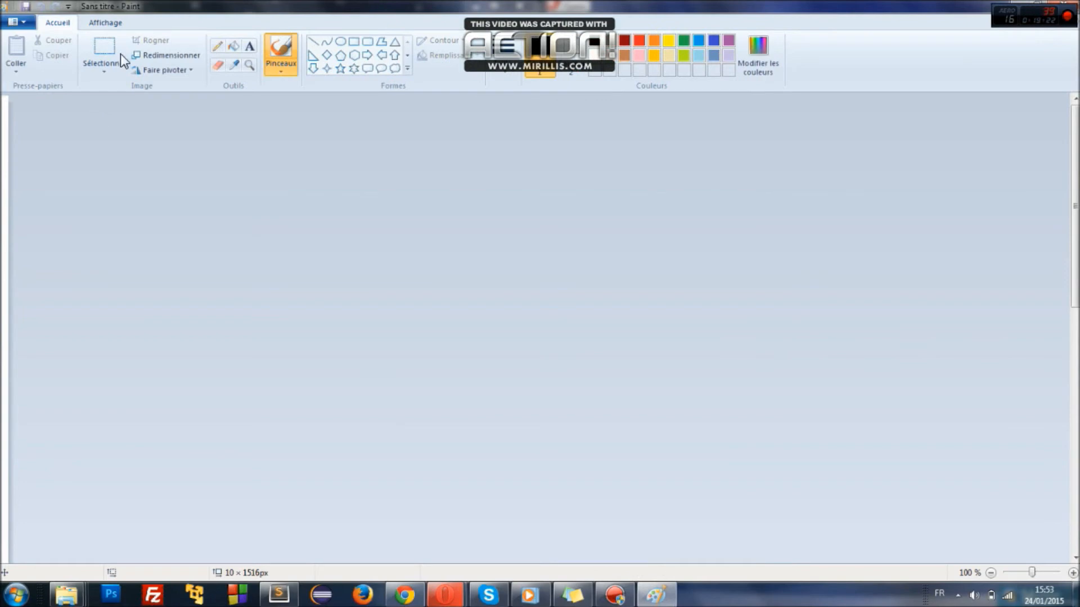
mouse_move(259, 6)
mouse_down()
mouse_move(579, 119)
mouse_move(1078, 109)
mouse_up()
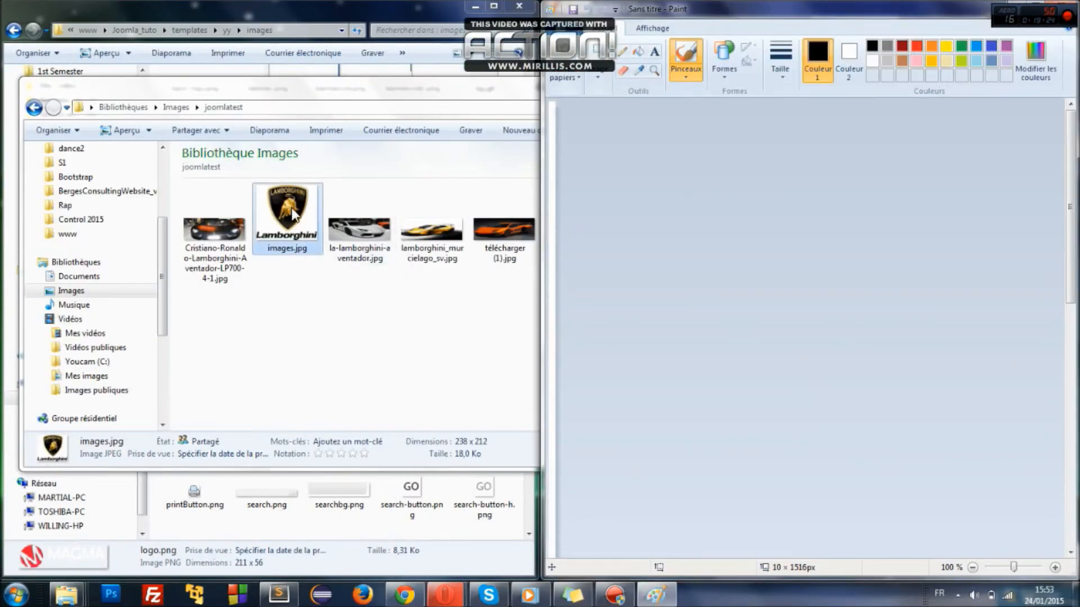
mouse_move(280, 214)
mouse_down()
mouse_move(383, 242)
mouse_move(615, 222)
mouse_move(608, 211)
mouse_up()
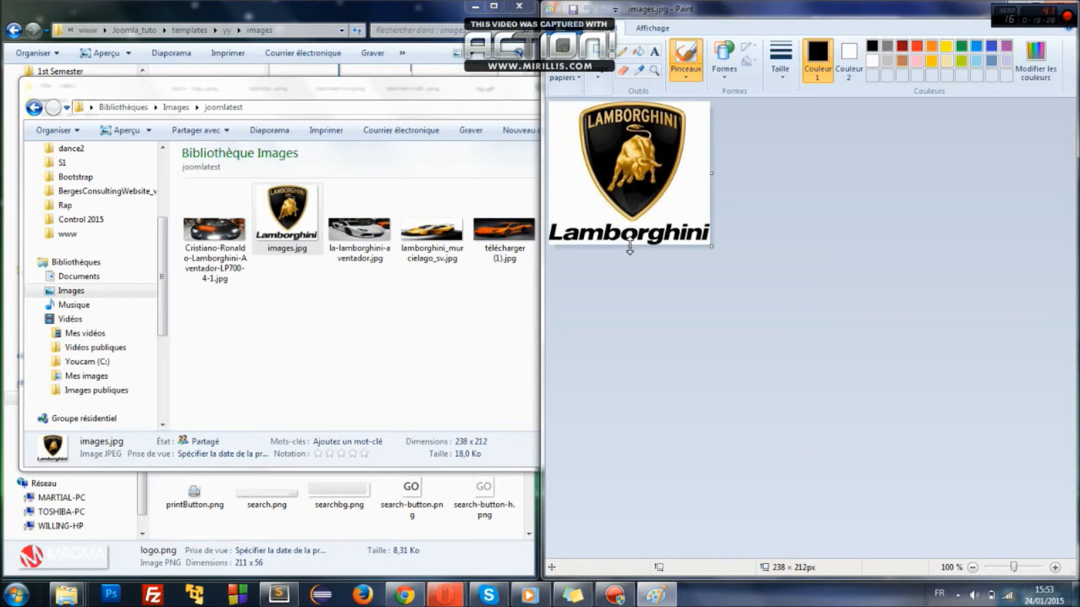
drag(629, 248, 628, 139)
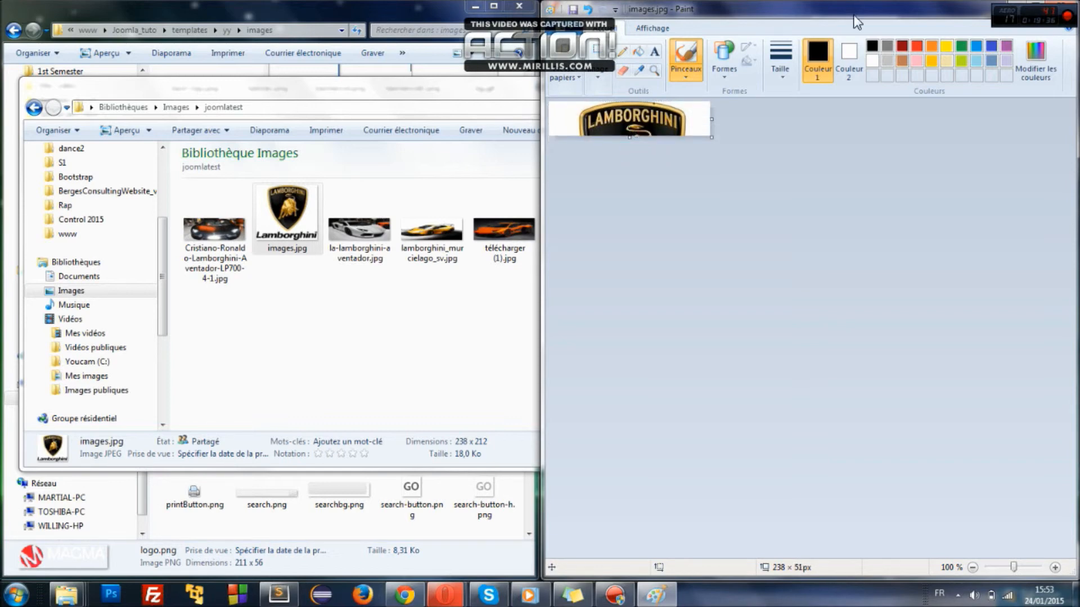
drag(958, 9, 805, 77)
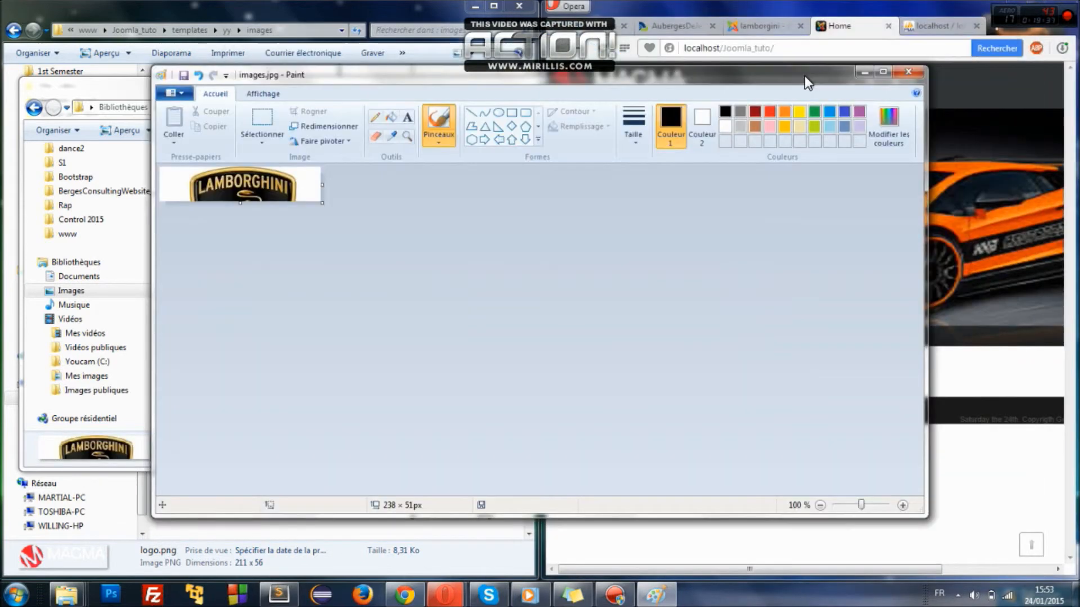
click(915, 69)
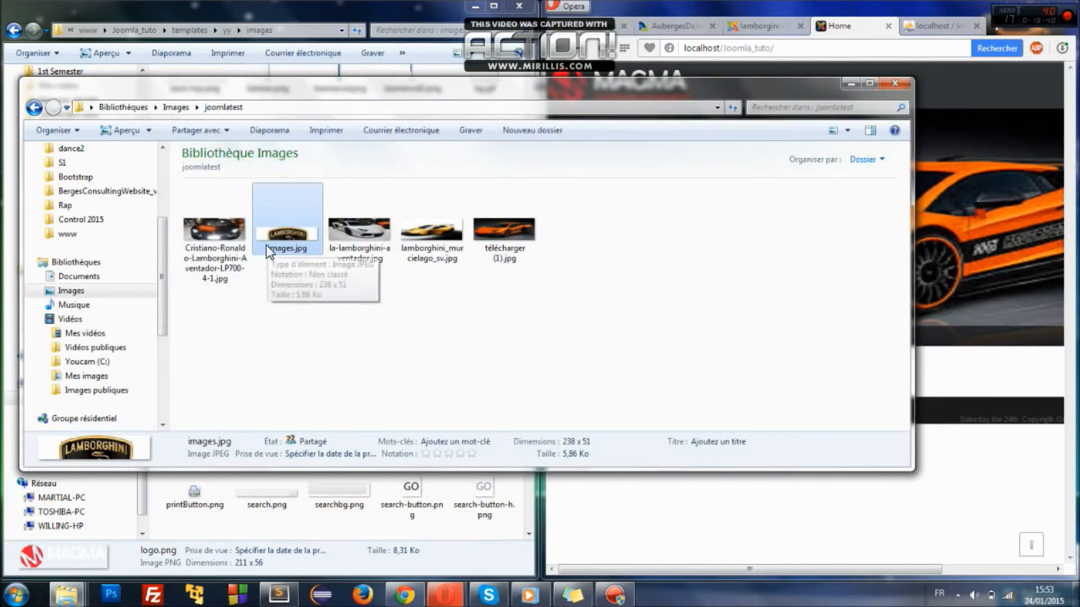
- Paste the cropped images.jpg into the template images folder and delete the old logo.png
click(847, 83)
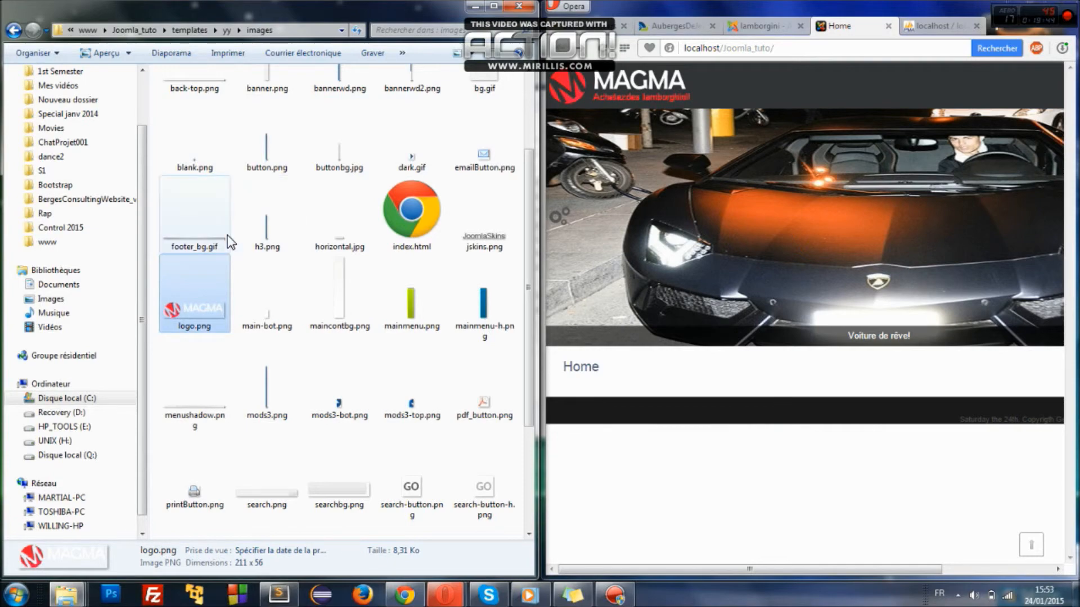
key(ctrl+v)
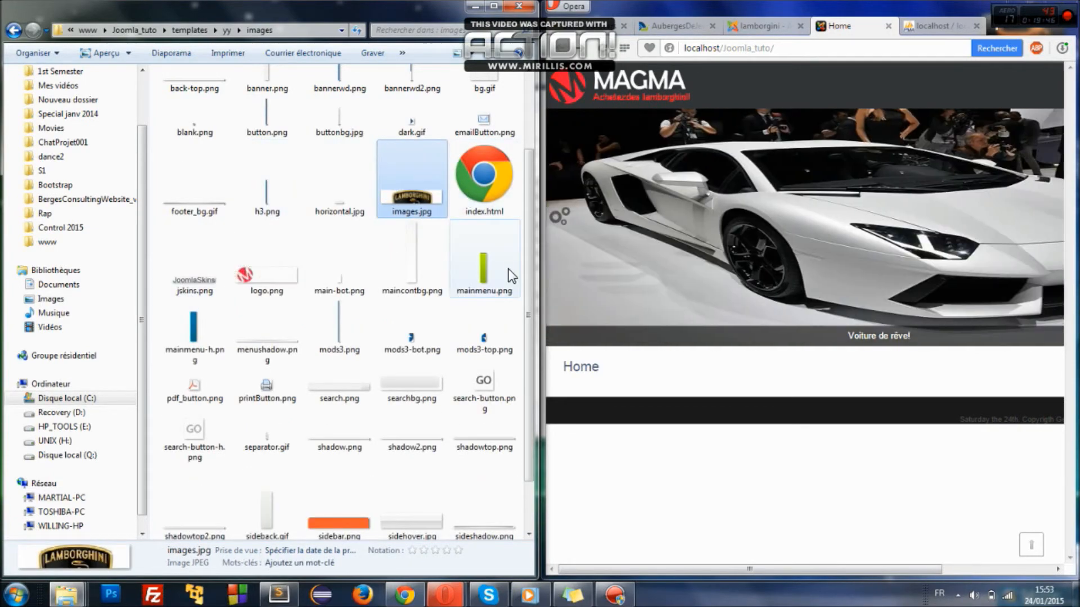
click(269, 271)
key(Delete)
key(Return)
- Rename images.jpg to logo.png, accepting the file extension change
click(425, 204)
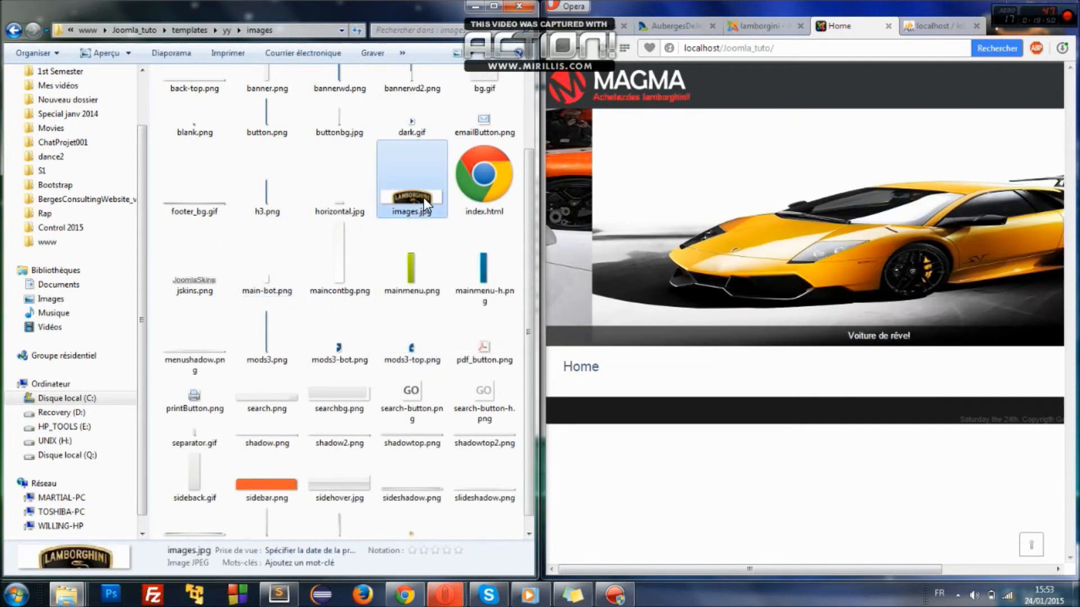
click(405, 214)
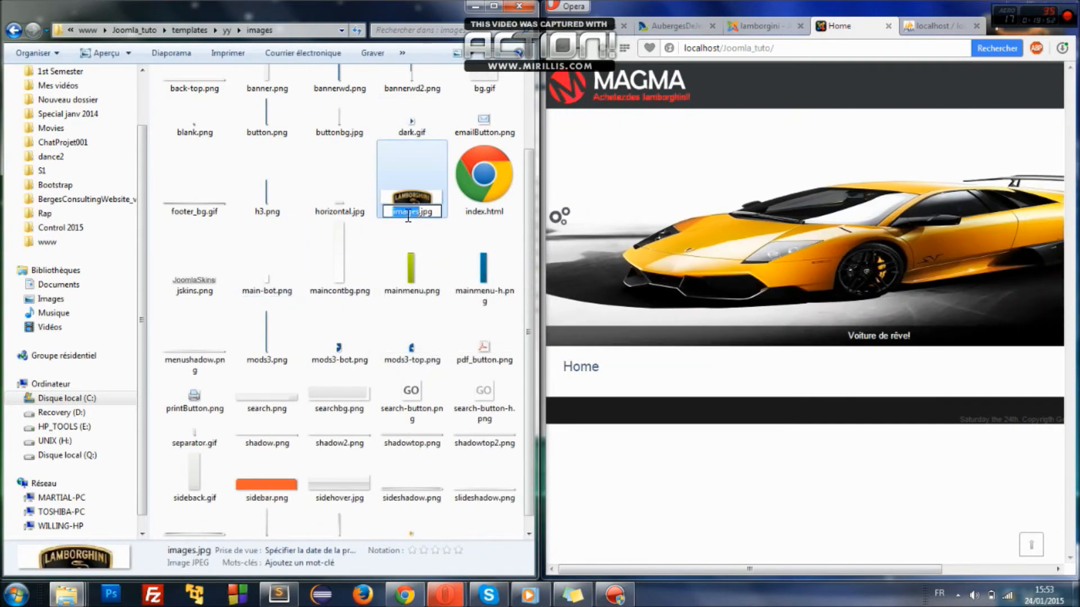
text(logo.png)
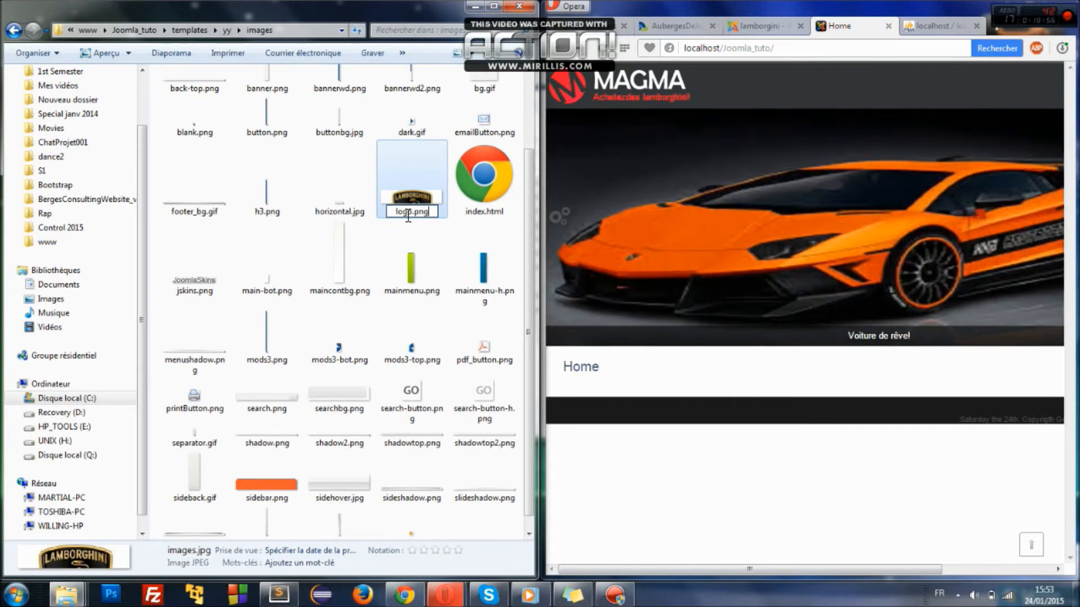
key(Return)
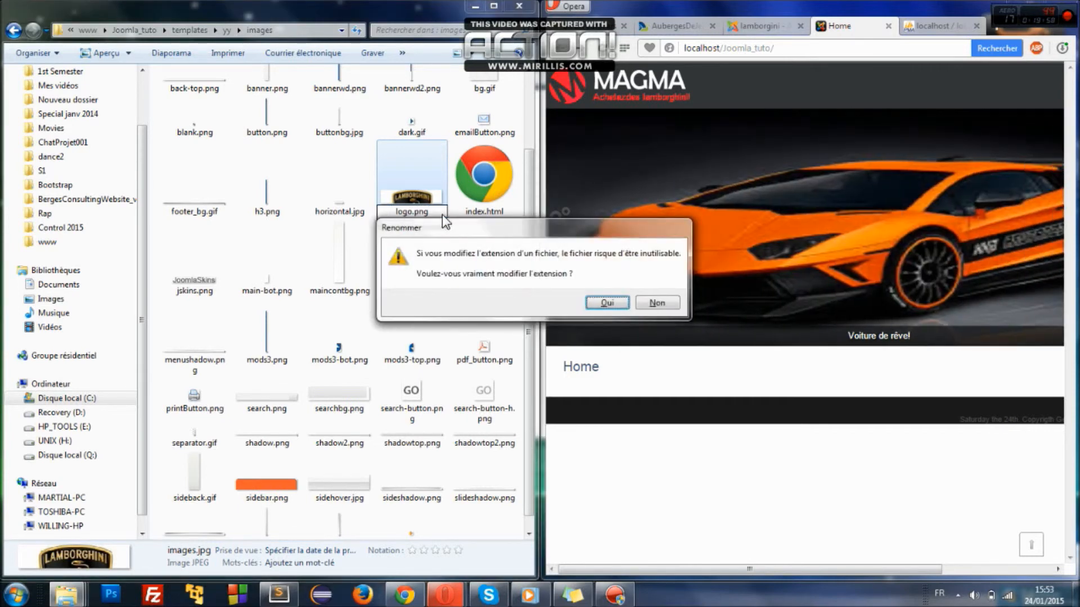
click(612, 302)
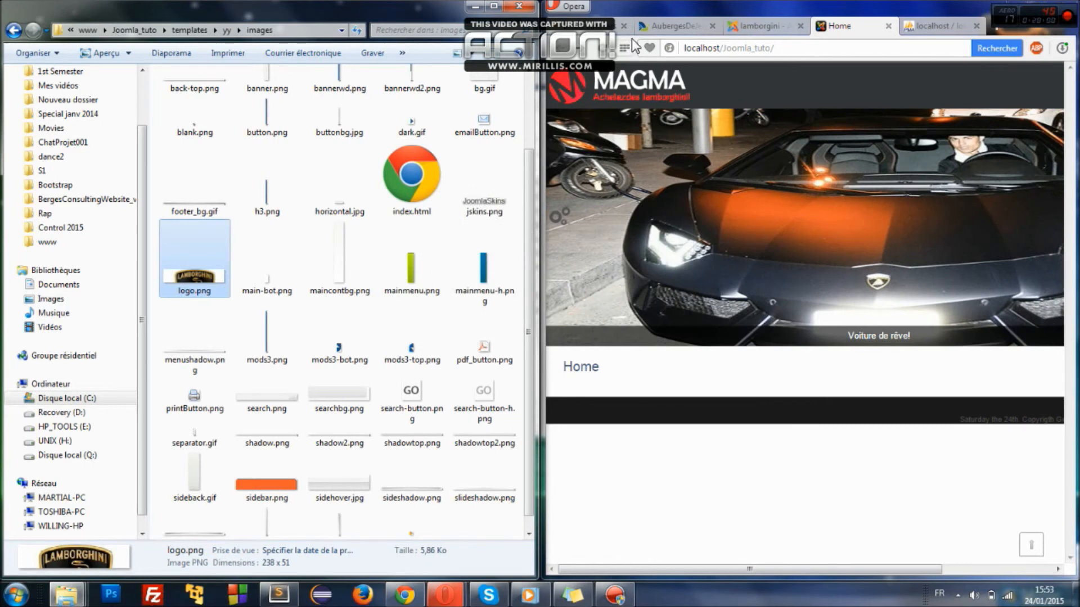
- Reload the home page to show the Lamborghini badge logo, then launch Paint
click(603, 47)
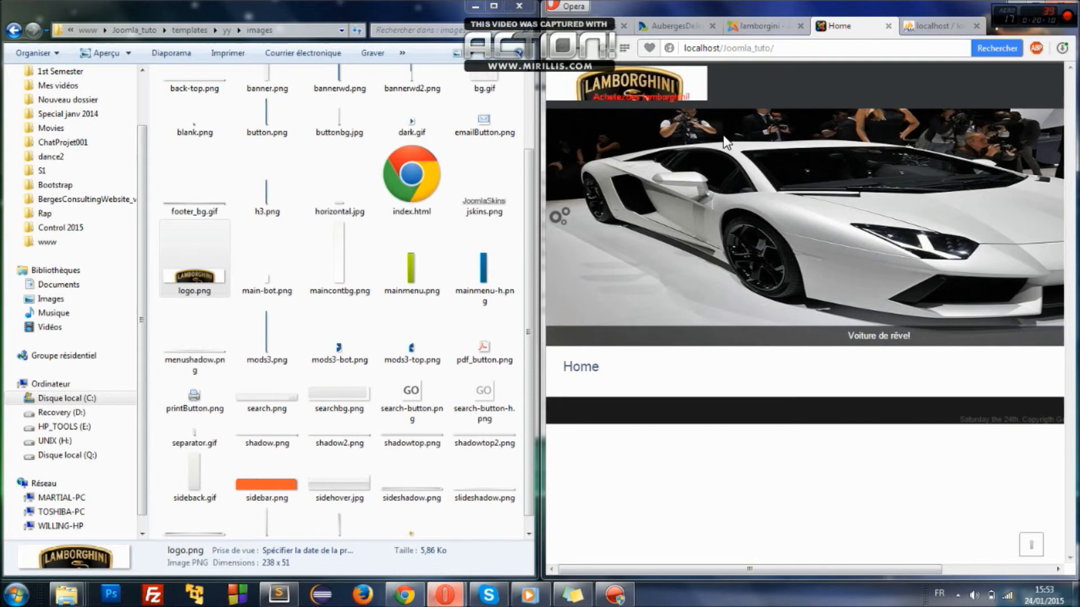
key(super)
text(paint)
key(Return)
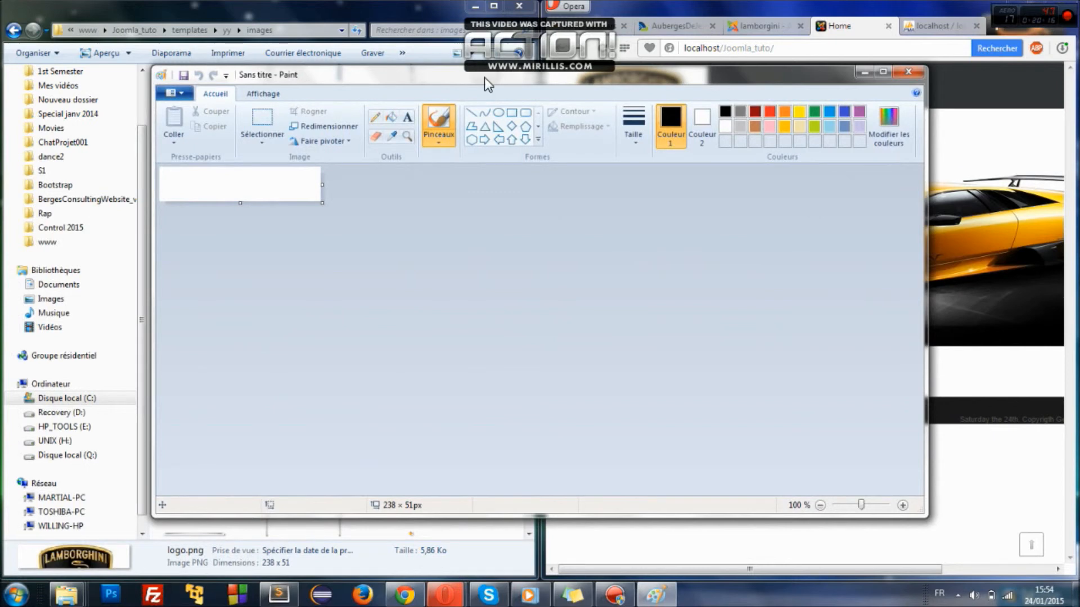
- Snip a region of the site header with Outil Capture, then close it without saving
drag(484, 76, 732, 173)
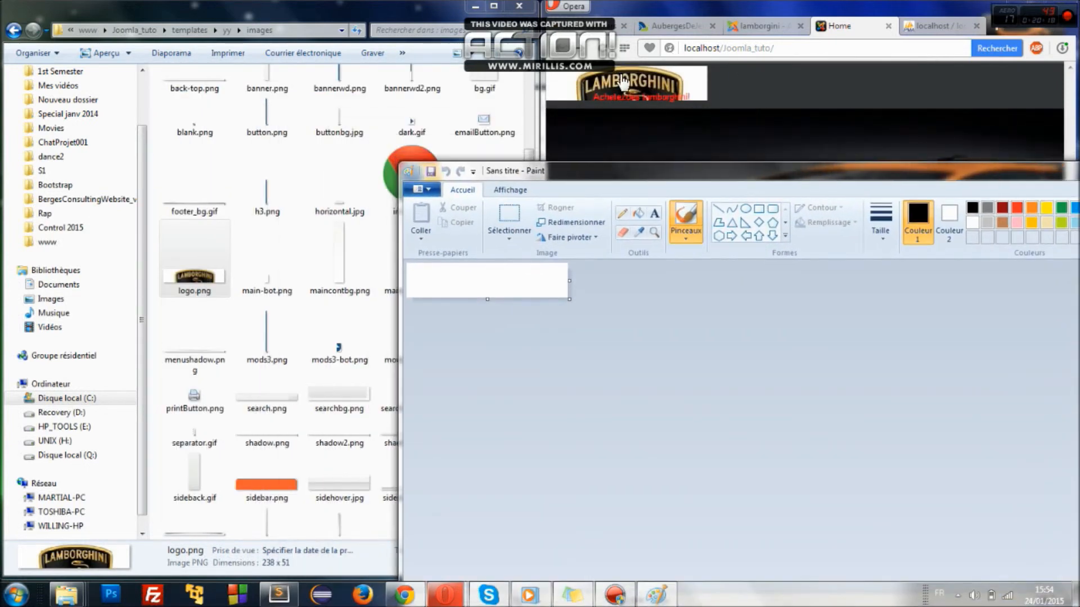
key(super)
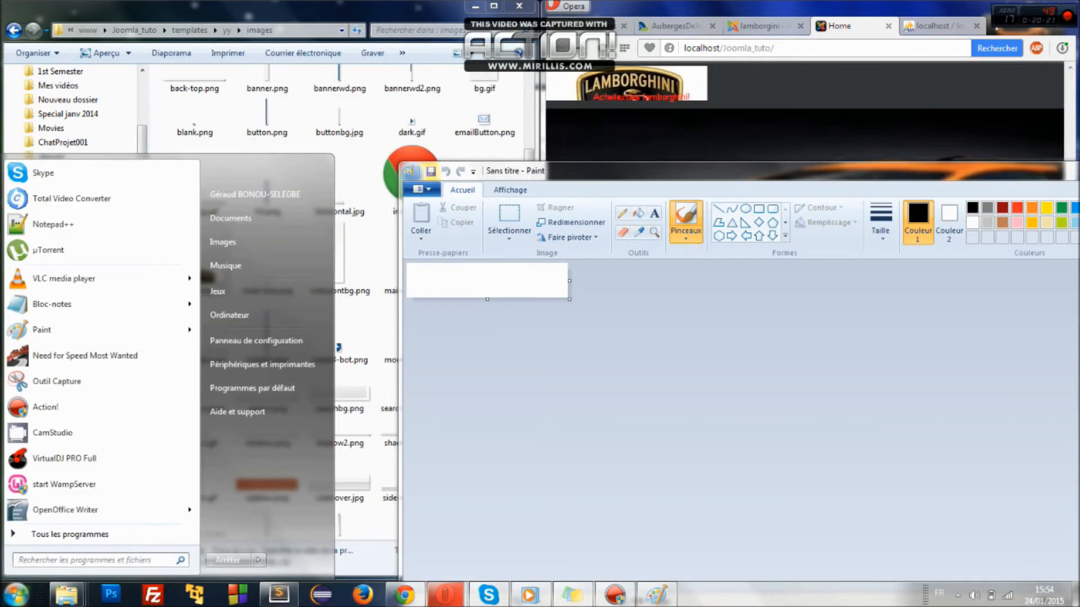
text(cap)
key(Return)
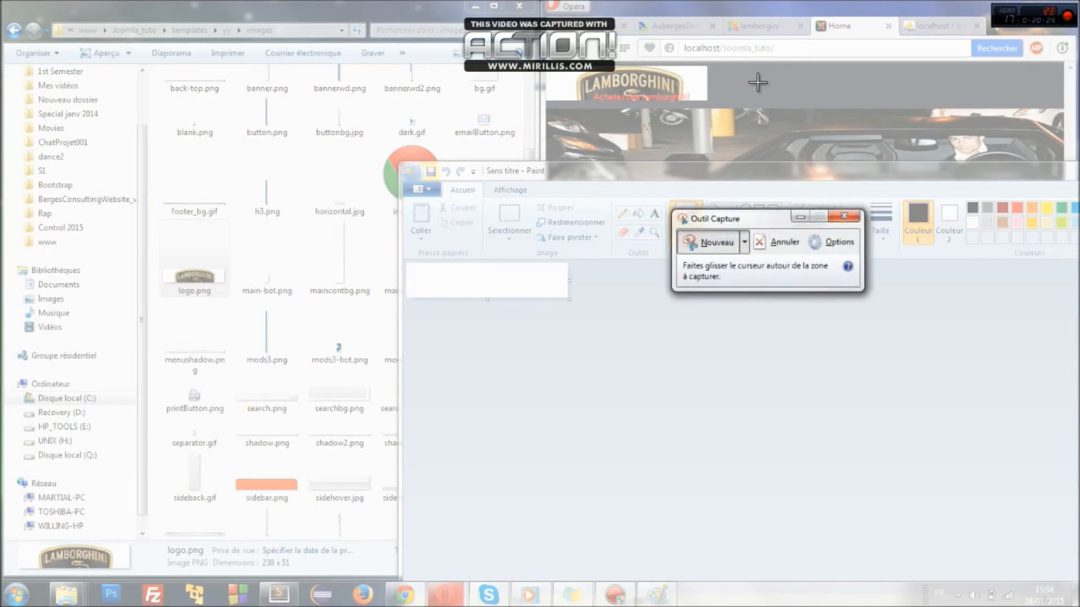
drag(739, 64, 803, 125)
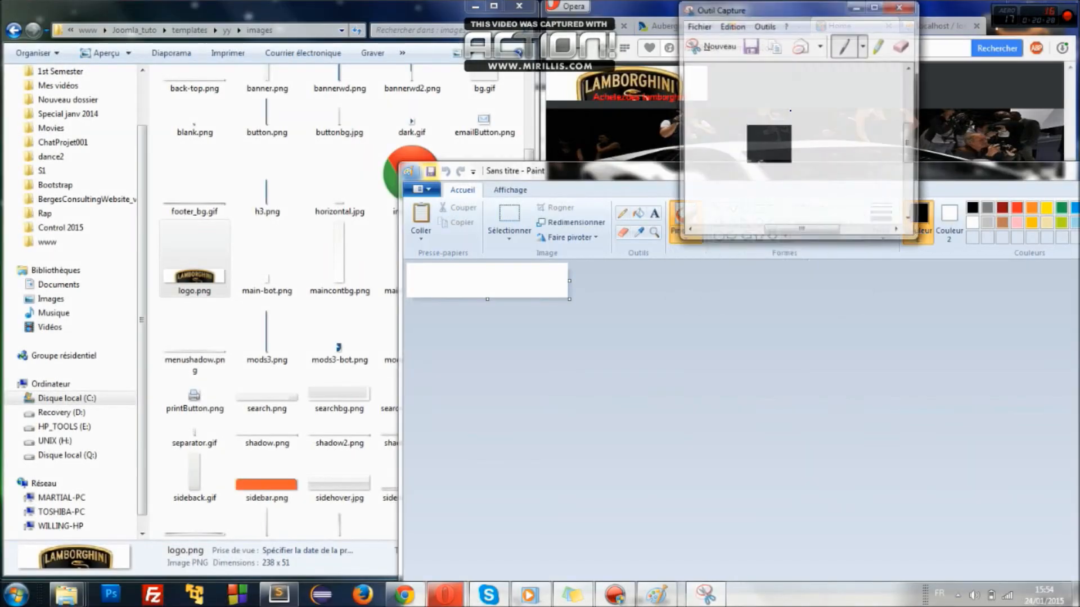
click(900, 6)
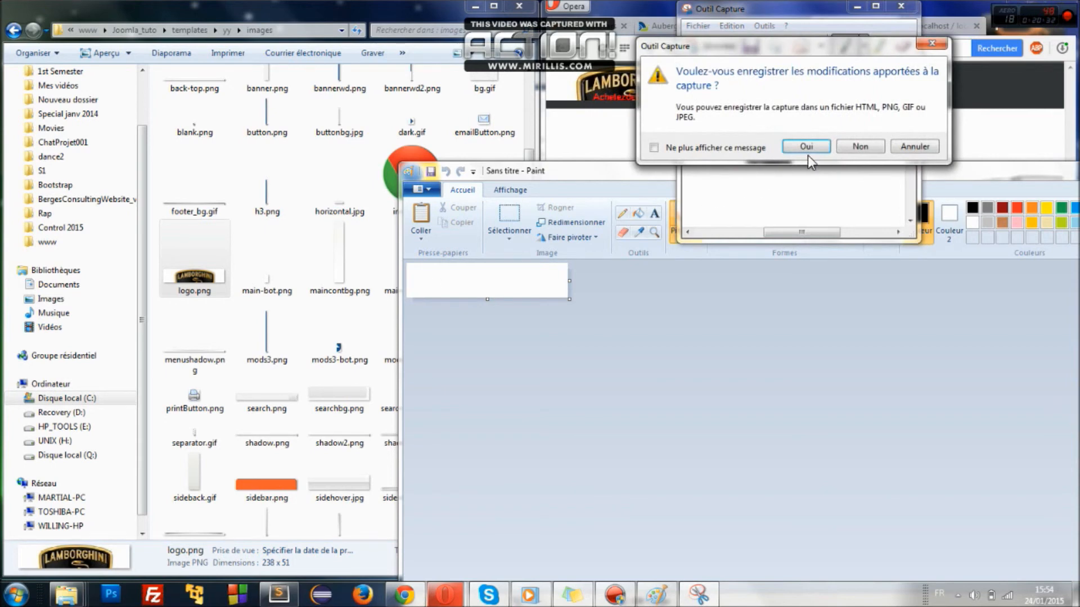
click(860, 147)
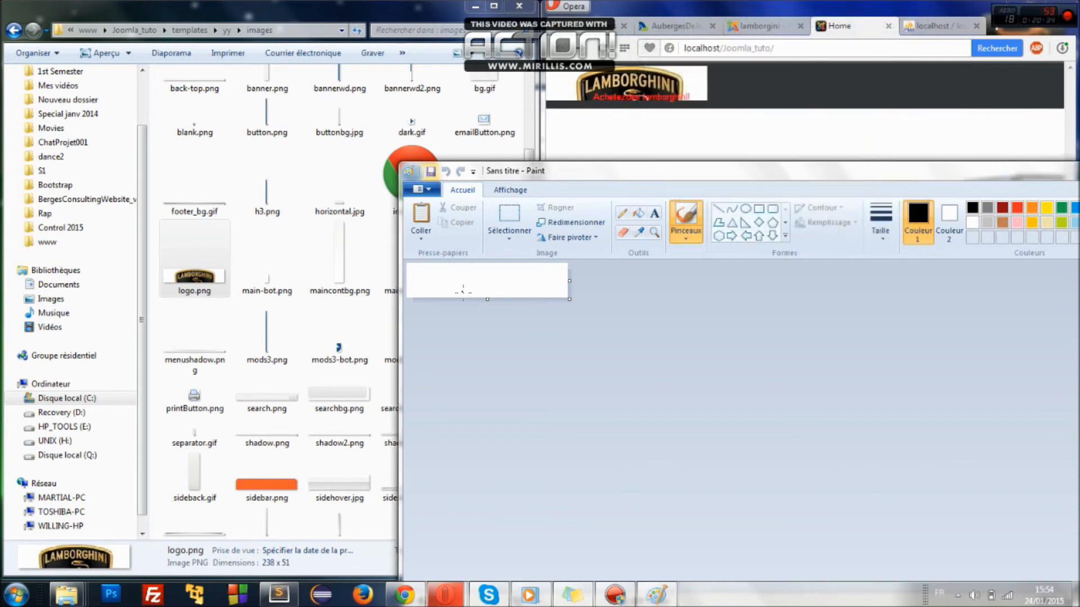
- Paste the snip into Paint, sample the dark header colour, then undo the paste
key(ctrl+v)
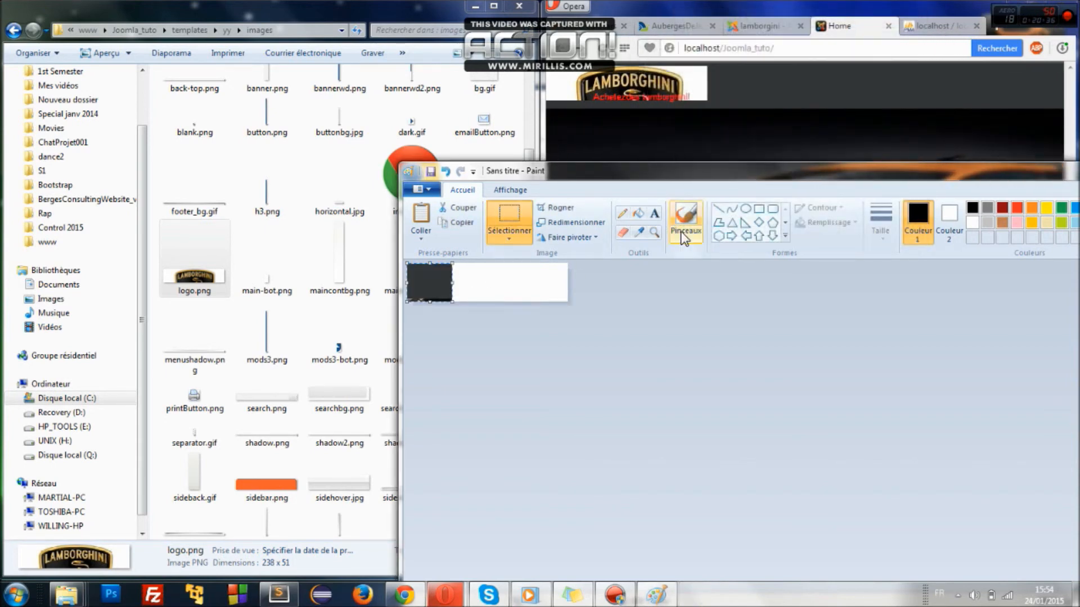
click(637, 231)
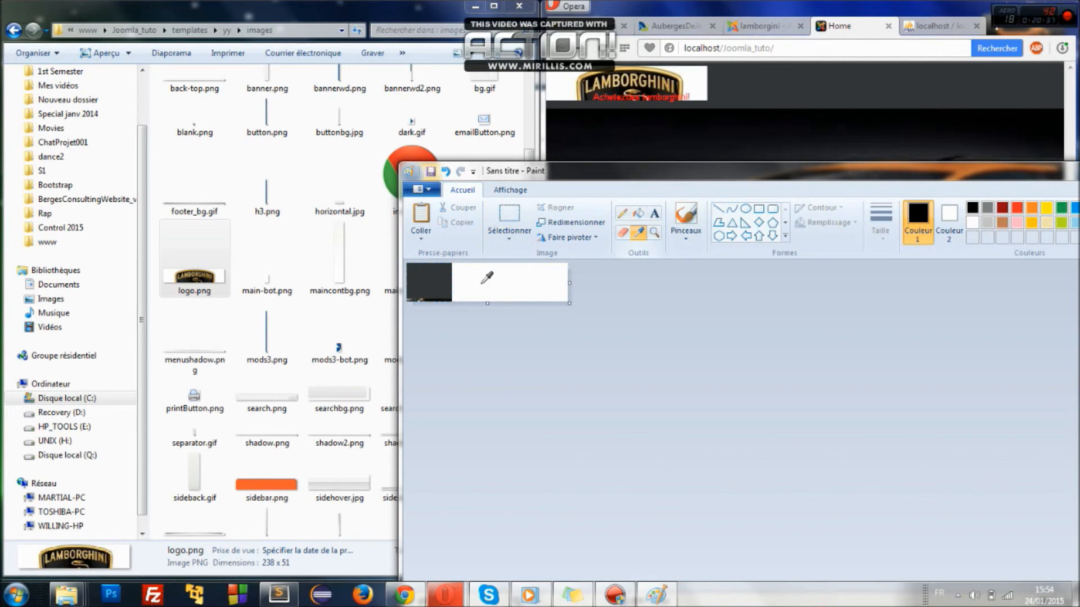
click(429, 286)
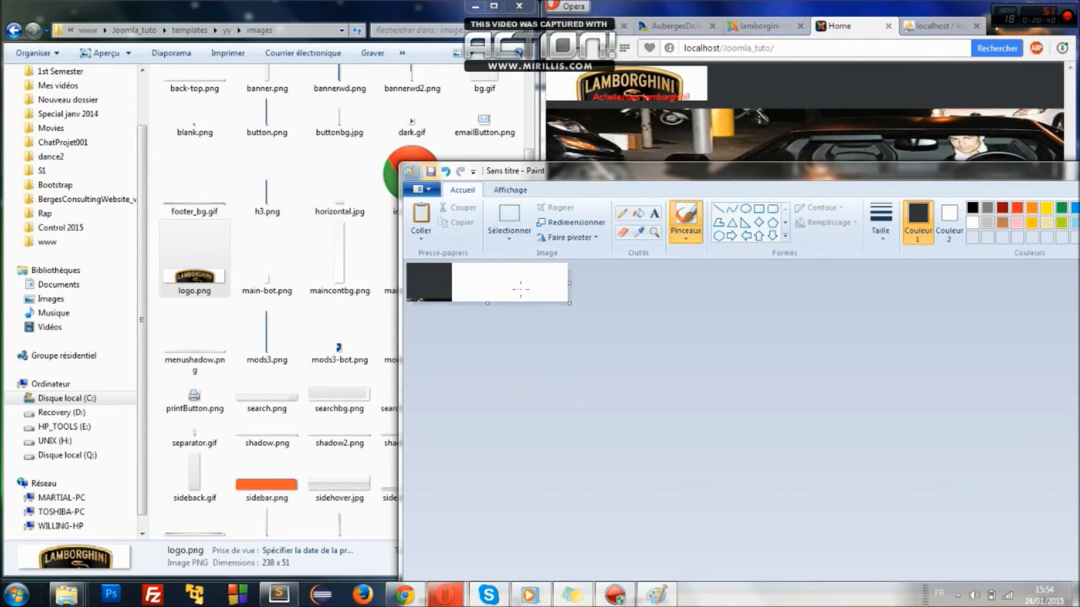
key(ctrl+z)
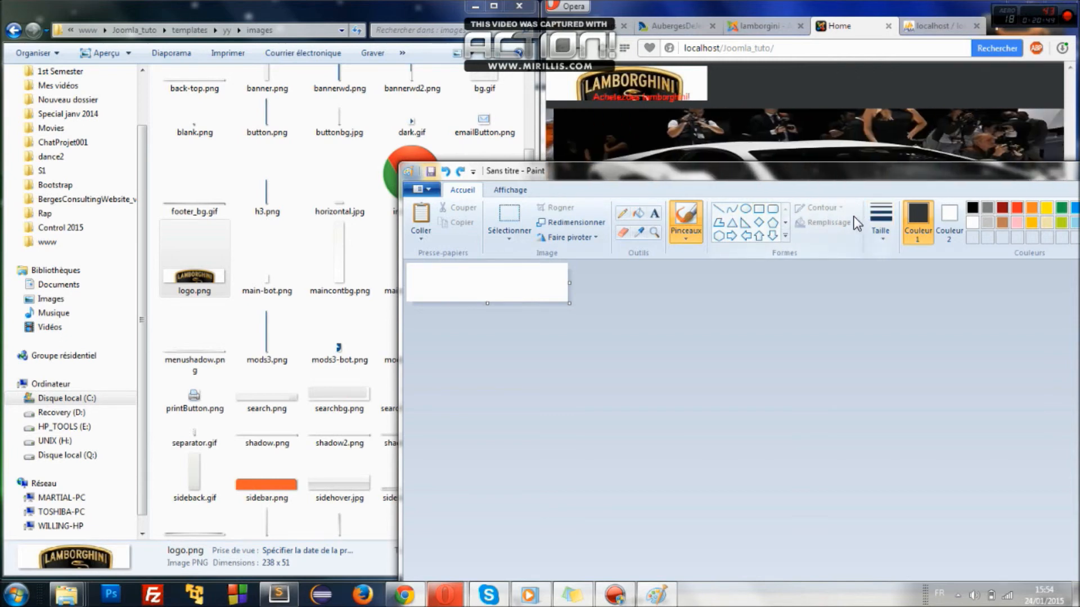
- Open logo.png in Paint, discarding the blank canvas, then close Paint
click(427, 191)
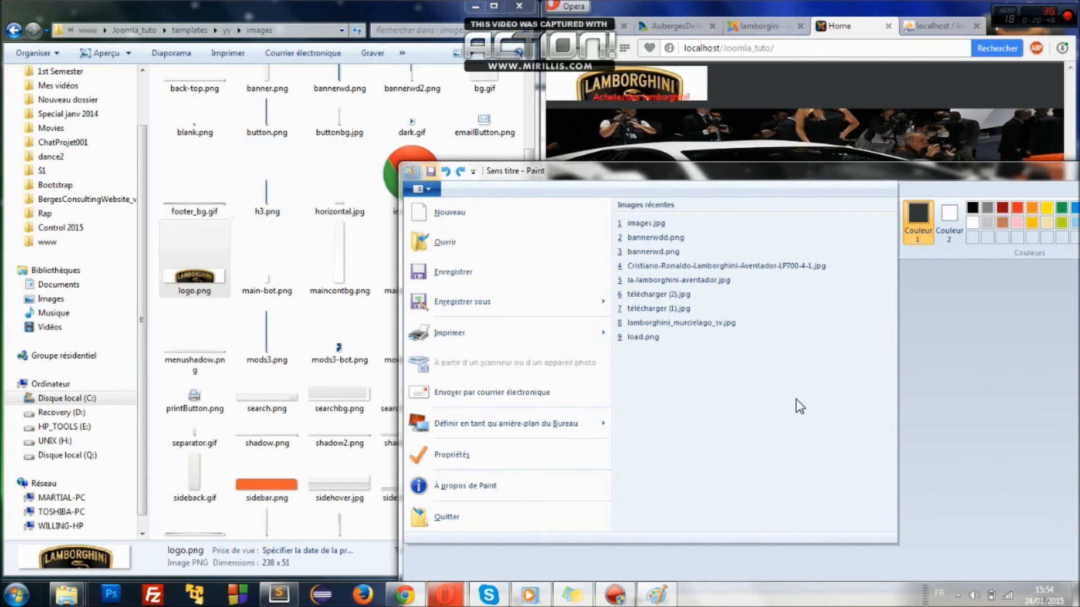
click(911, 406)
mouse_move(179, 271)
mouse_down()
mouse_move(501, 339)
mouse_move(511, 294)
mouse_up()
click(764, 402)
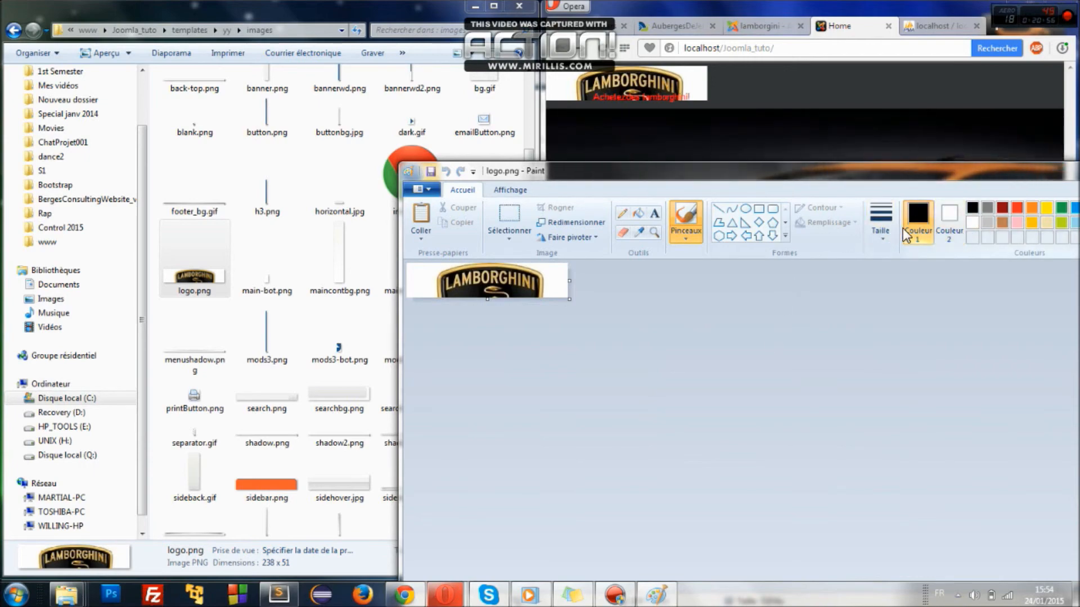
drag(952, 168, 608, 183)
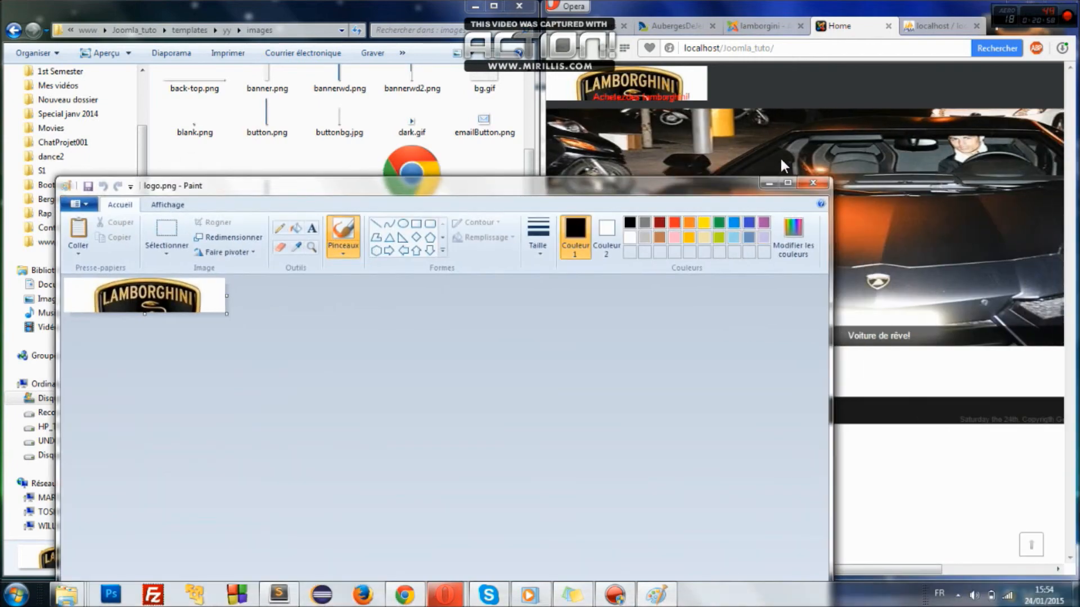
click(810, 182)
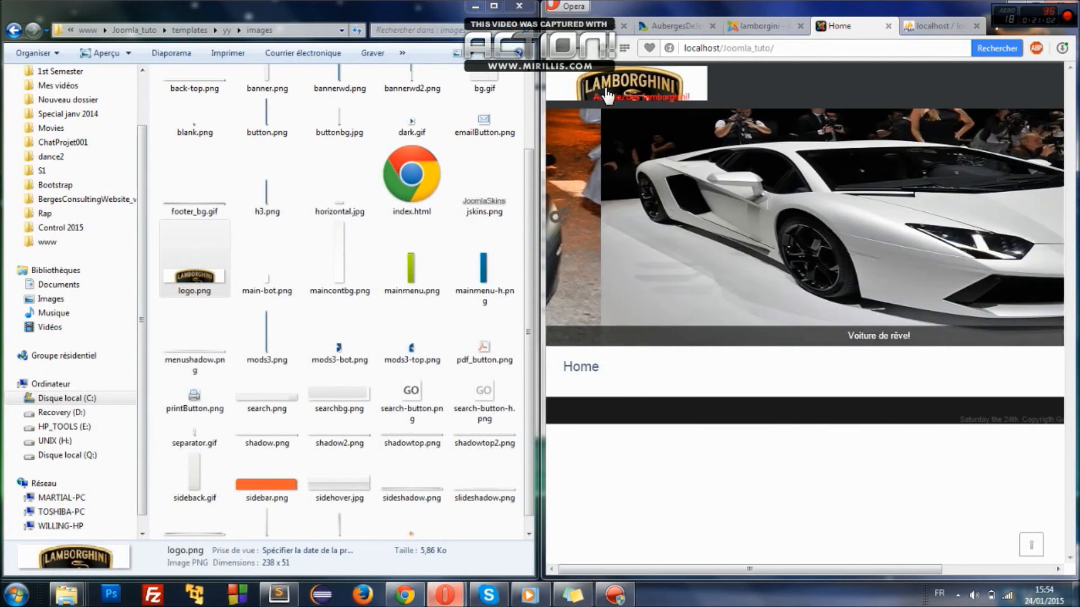
- Minimize the images folder, maximize Opera, and bring the Chrome Accueil window forward
click(472, 9)
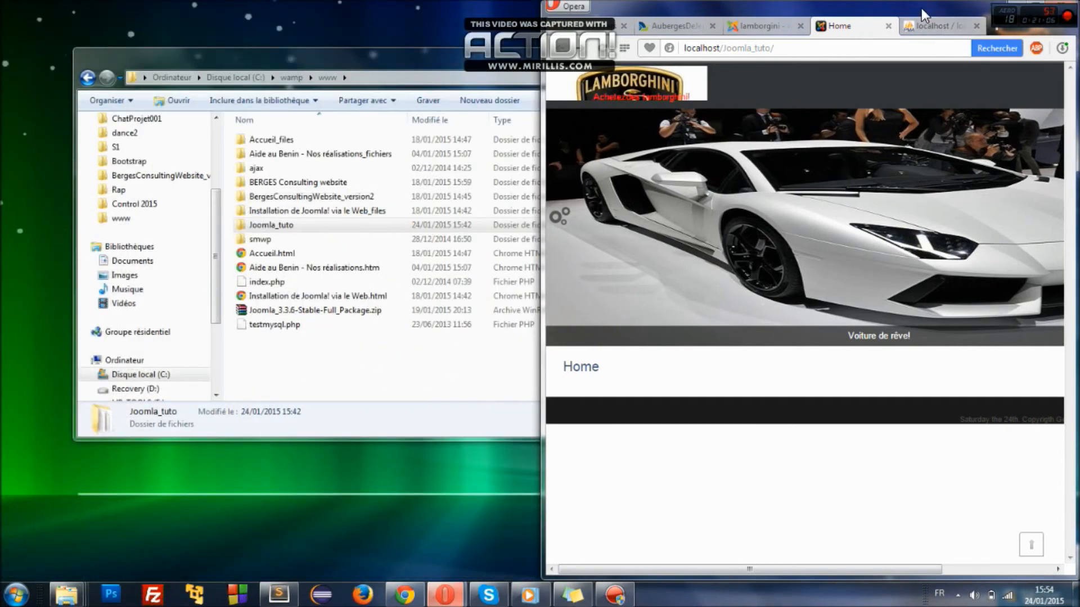
drag(921, 8, 807, 2)
click(864, 33)
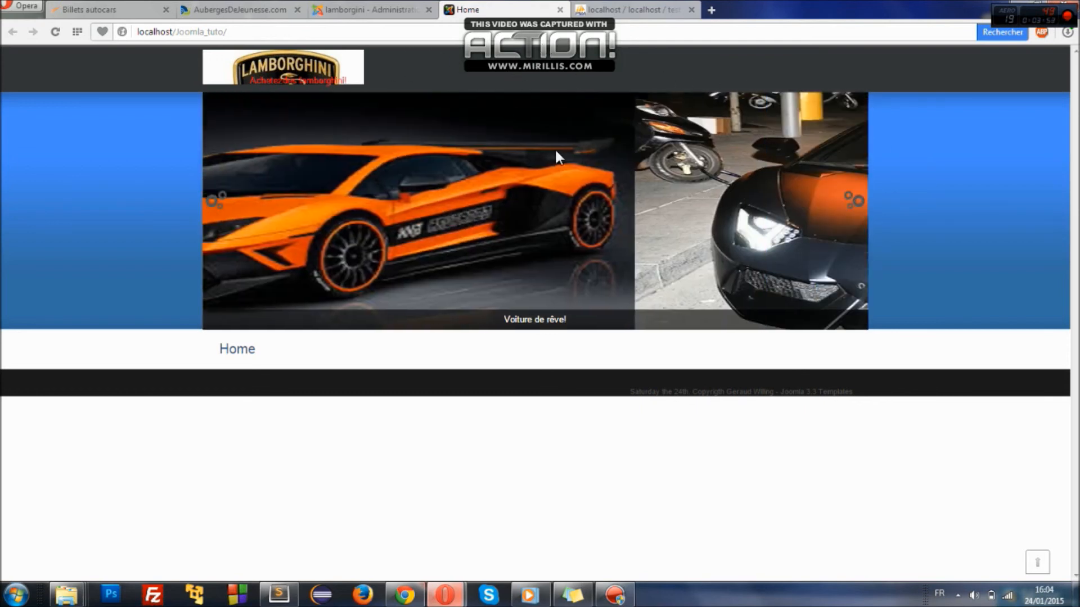
mouse_move(410, 595)
click(409, 594)
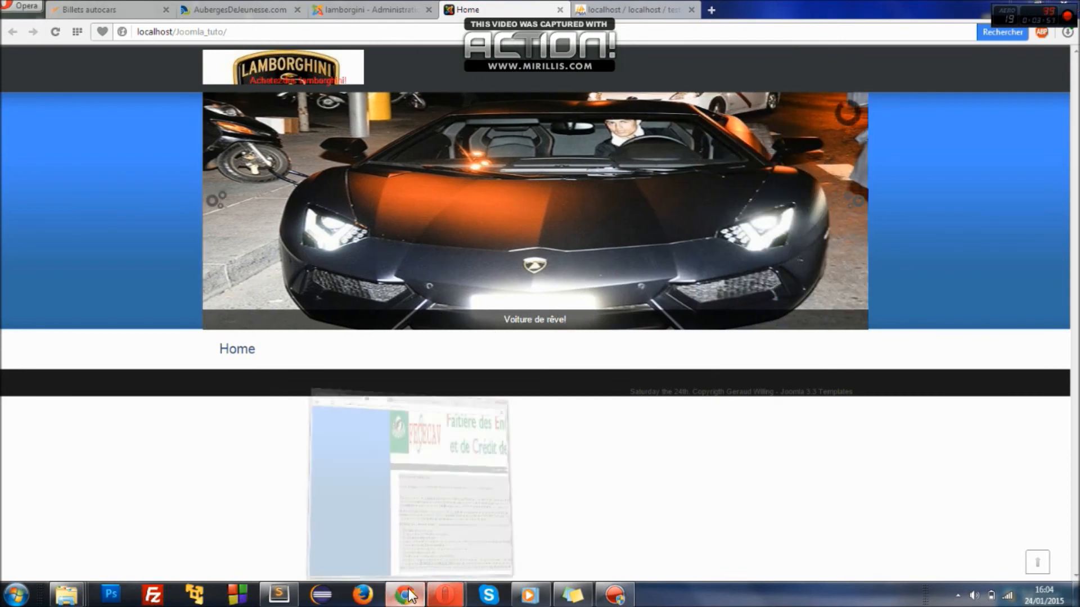
click(630, 24)
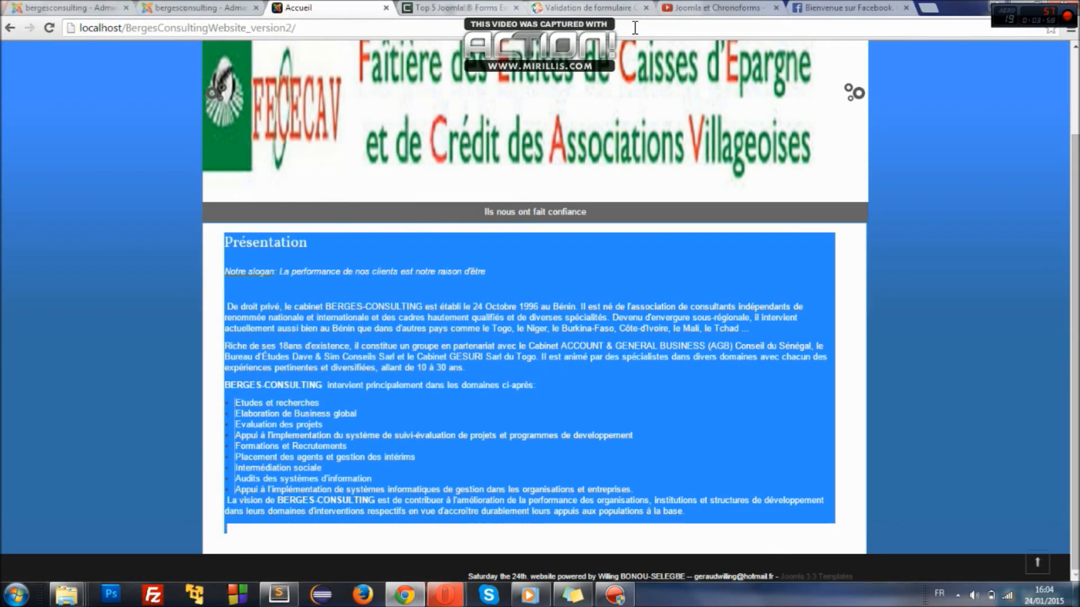
scroll(844, 222, up, 2)
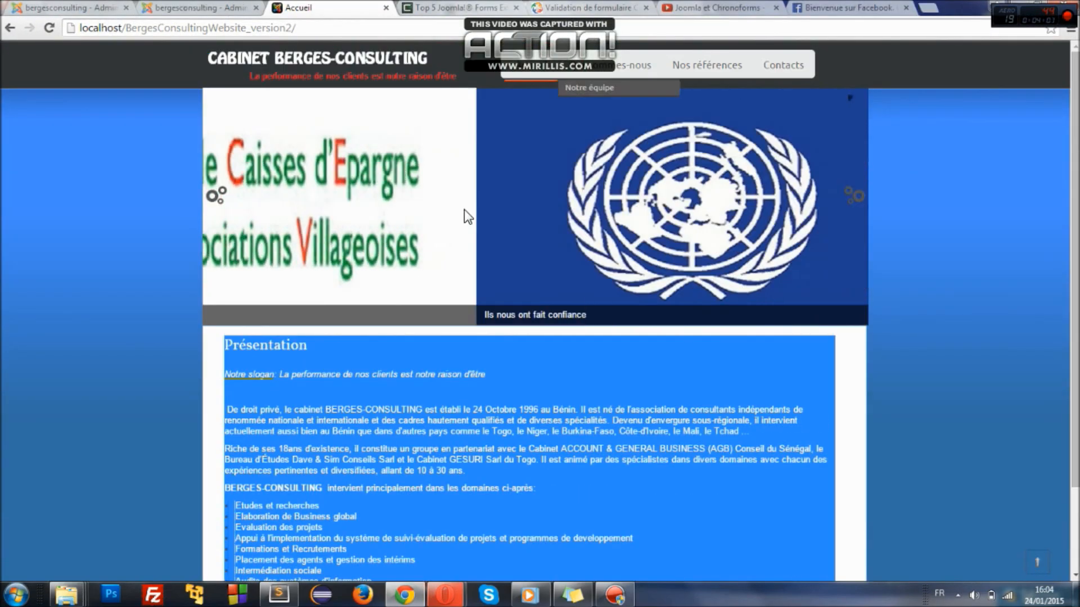
click(958, 246)
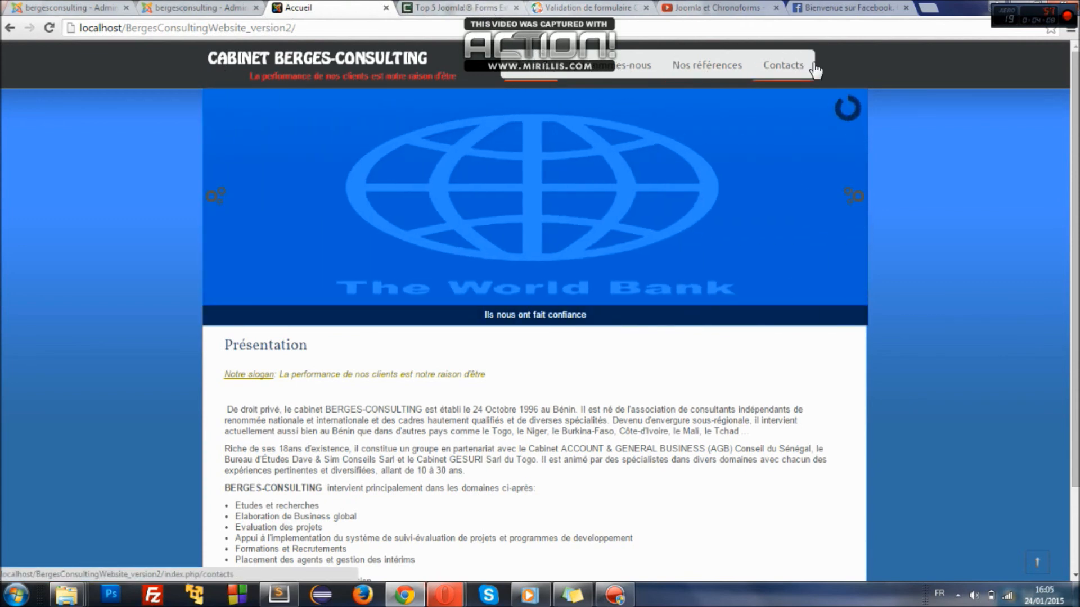
scroll(982, 169, down, 2)
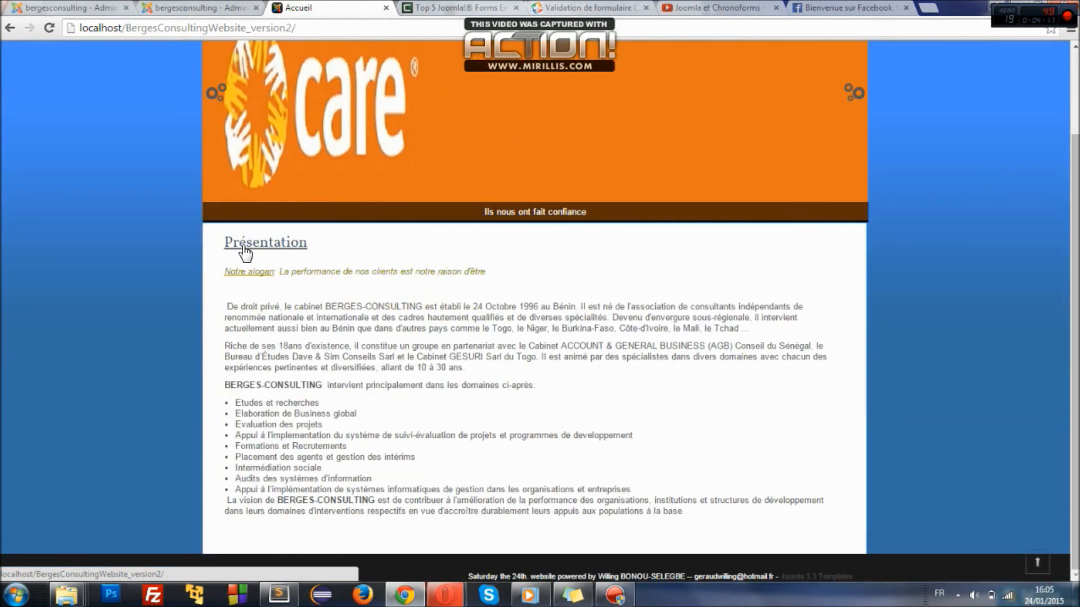
drag(221, 240, 599, 491)
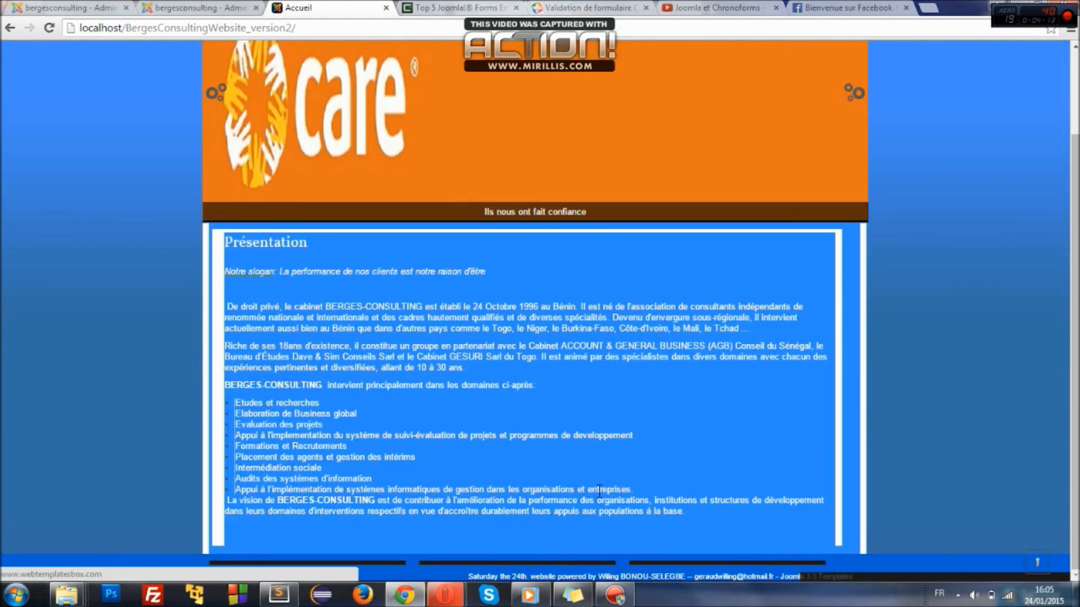
click(625, 456)
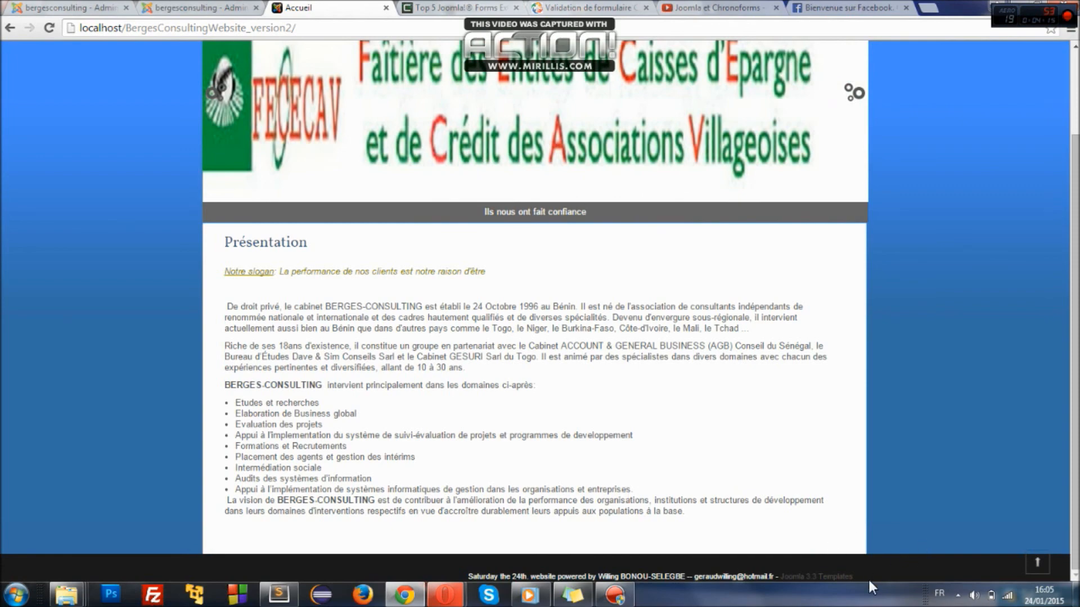
double_click(1017, 331)
scroll(1016, 331, up, 2)
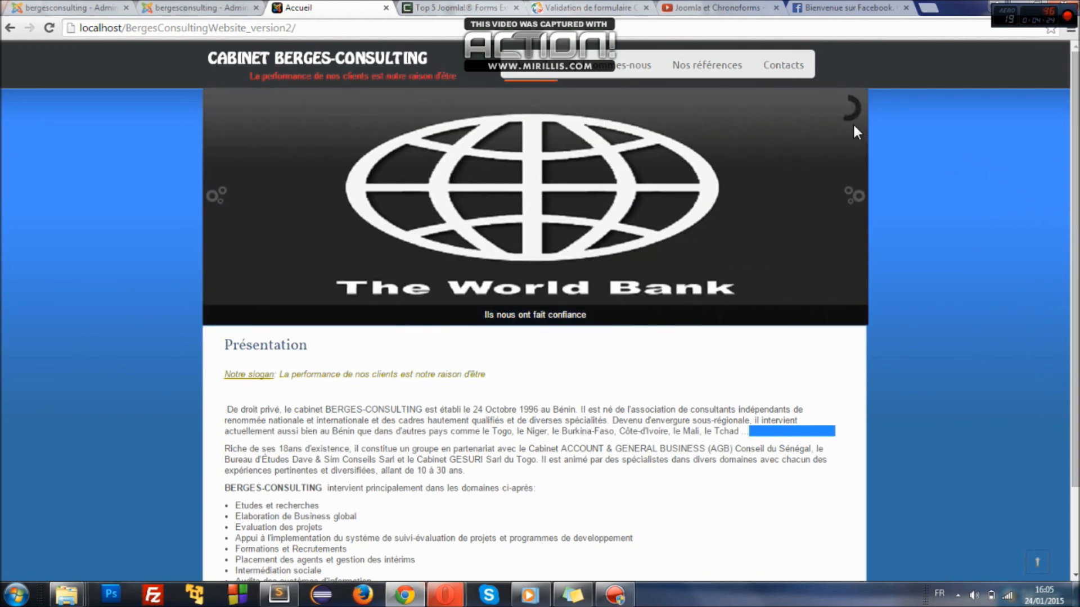
triple_click(758, 426)
double_click(763, 409)
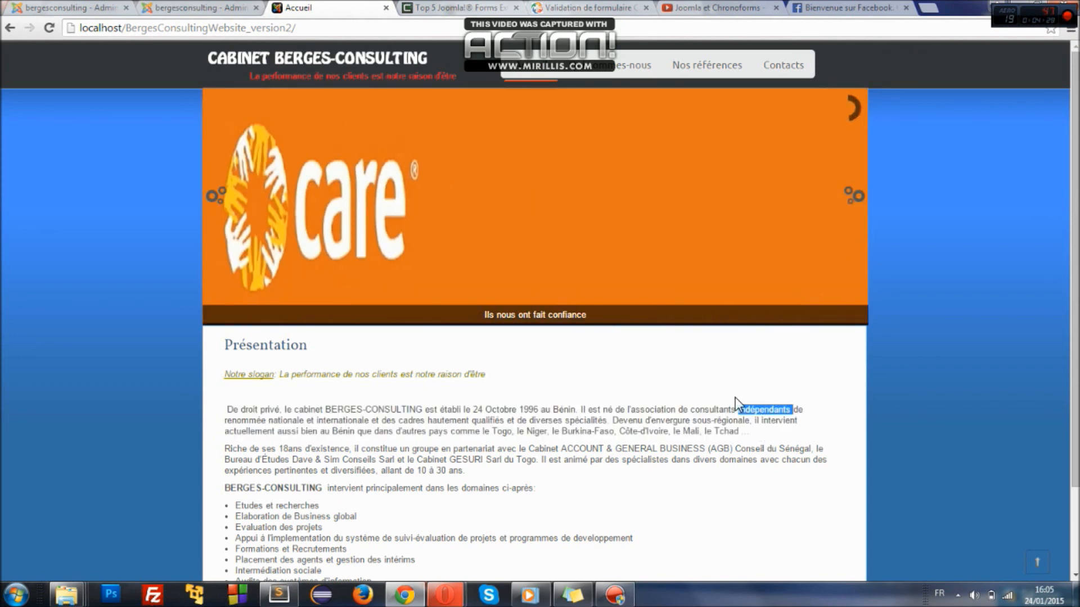
click(533, 371)
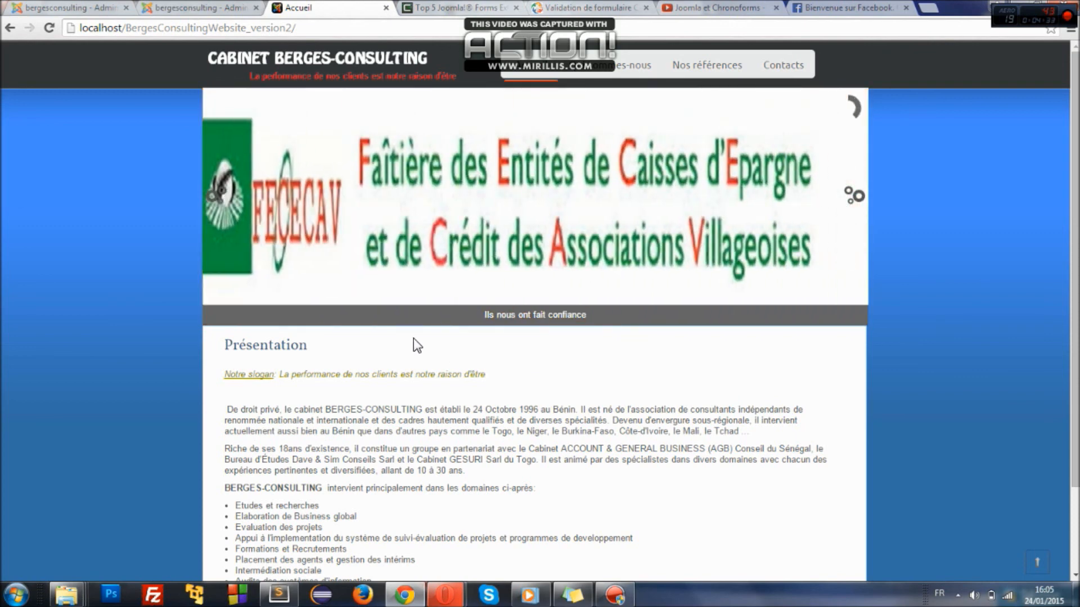
scroll(1032, 186, down, 1)
scroll(1032, 194, up, 1)
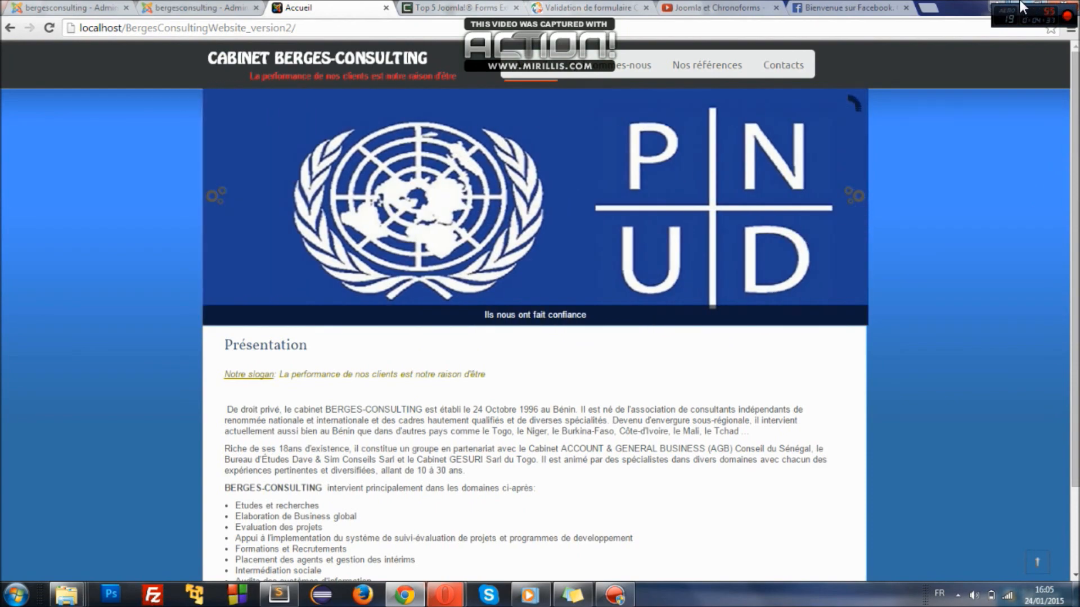
click(1021, 7)
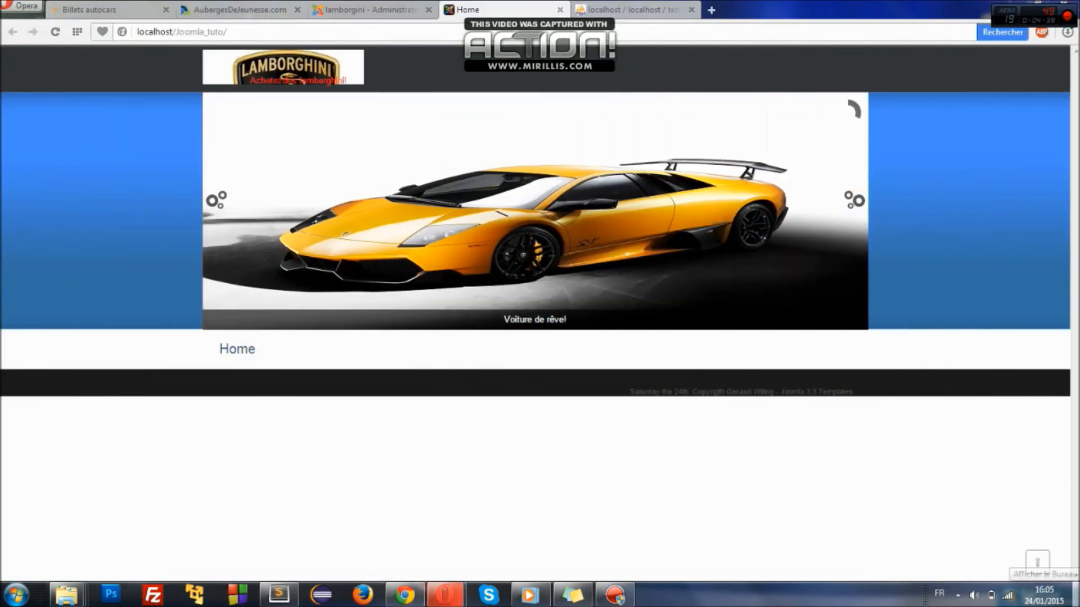